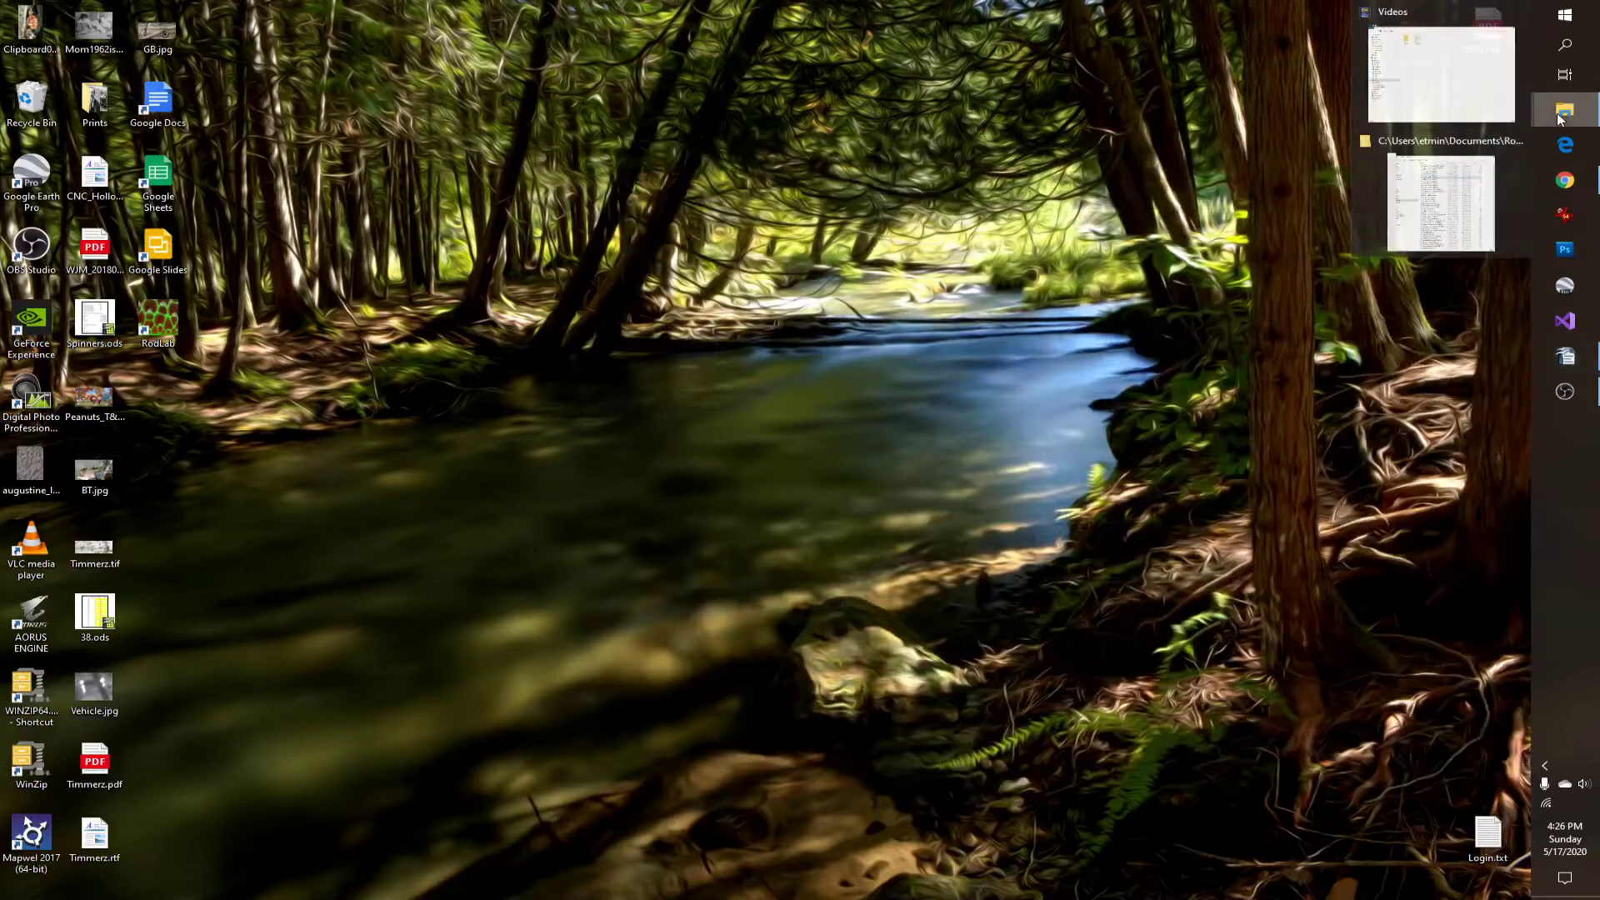
# Step: Open the Dickerson_8013.TAPER.xml file from the RodLab Tapers folder in Notepad
pyautogui.click(1429, 152)
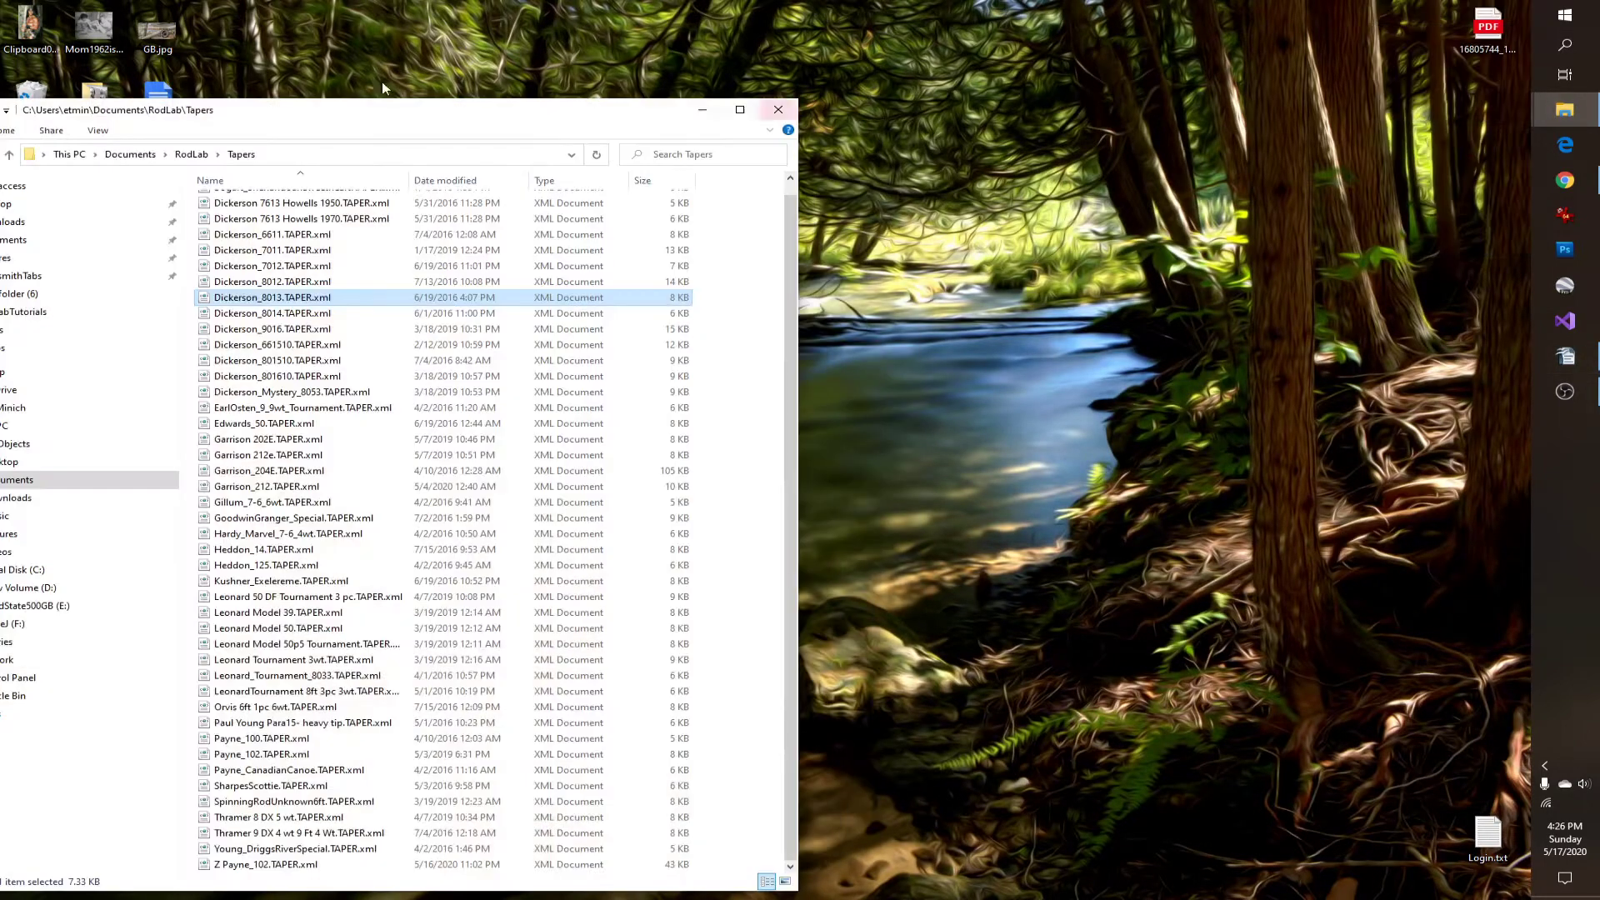
pyautogui.moveTo(374, 115); pyautogui.dragTo(427, 108)
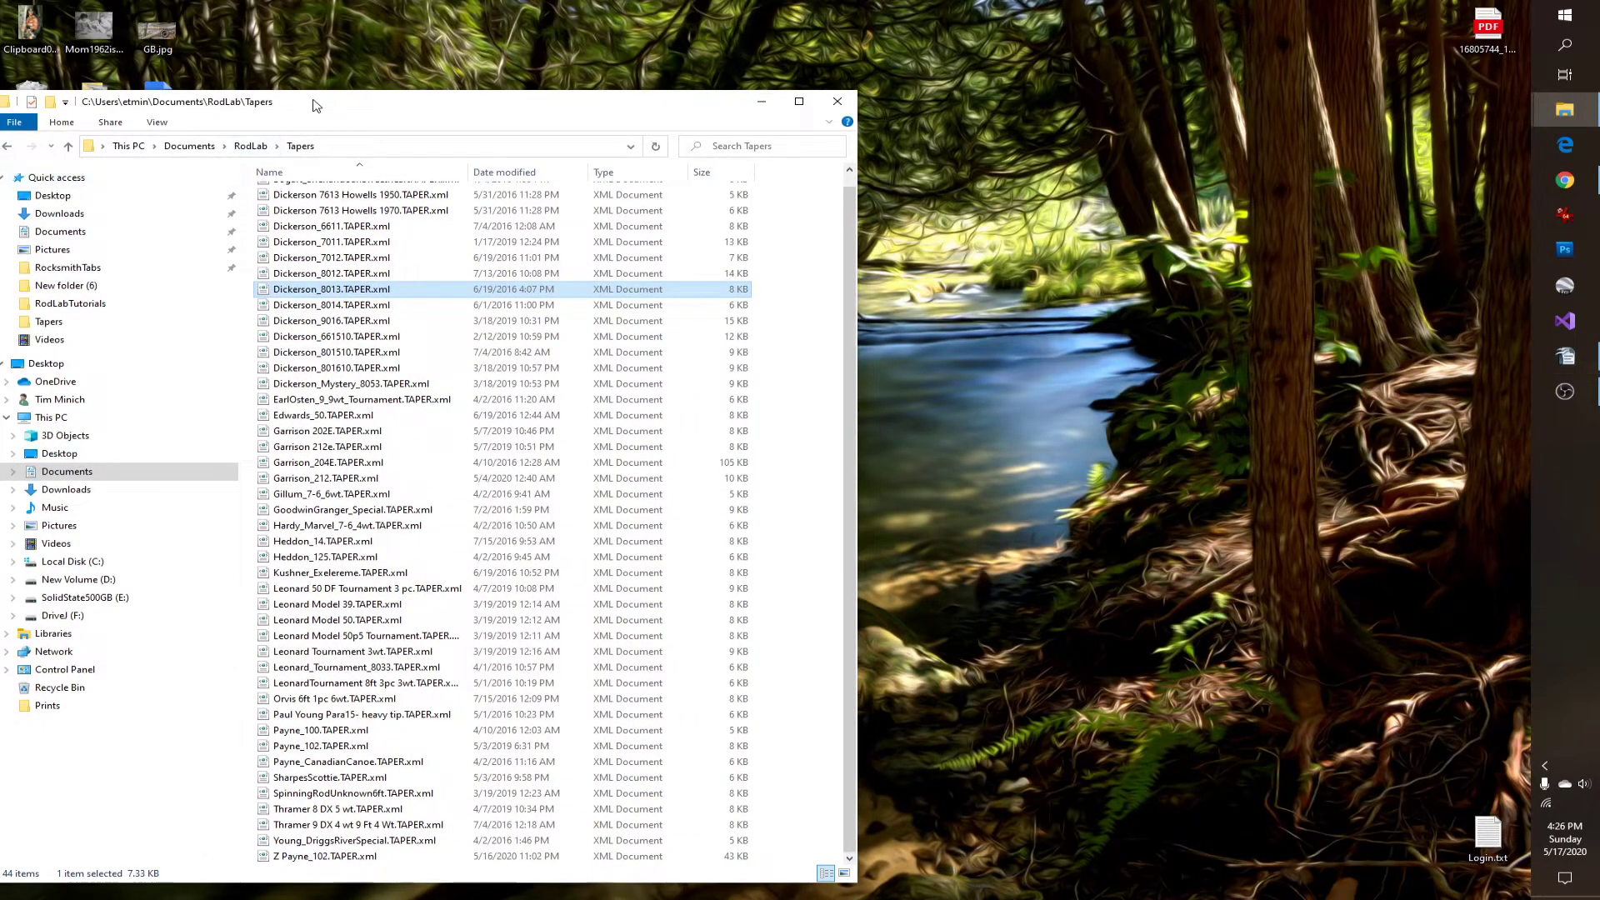
pyautogui.moveTo(317, 105); pyautogui.dragTo(261, 98)
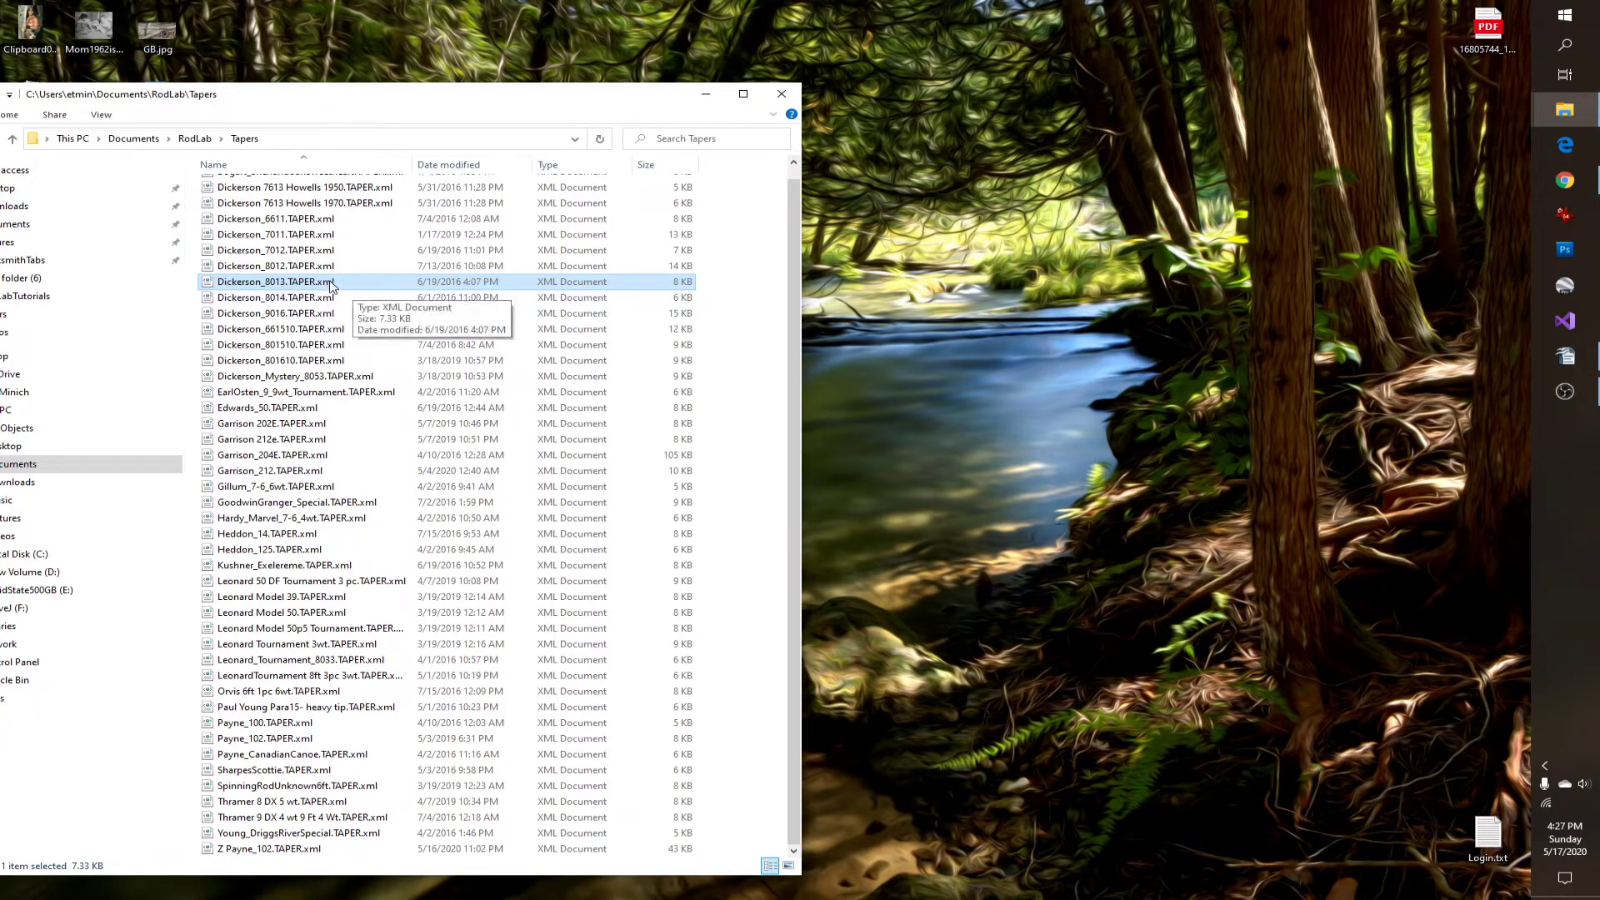
pyautogui.rightClick(324, 286)
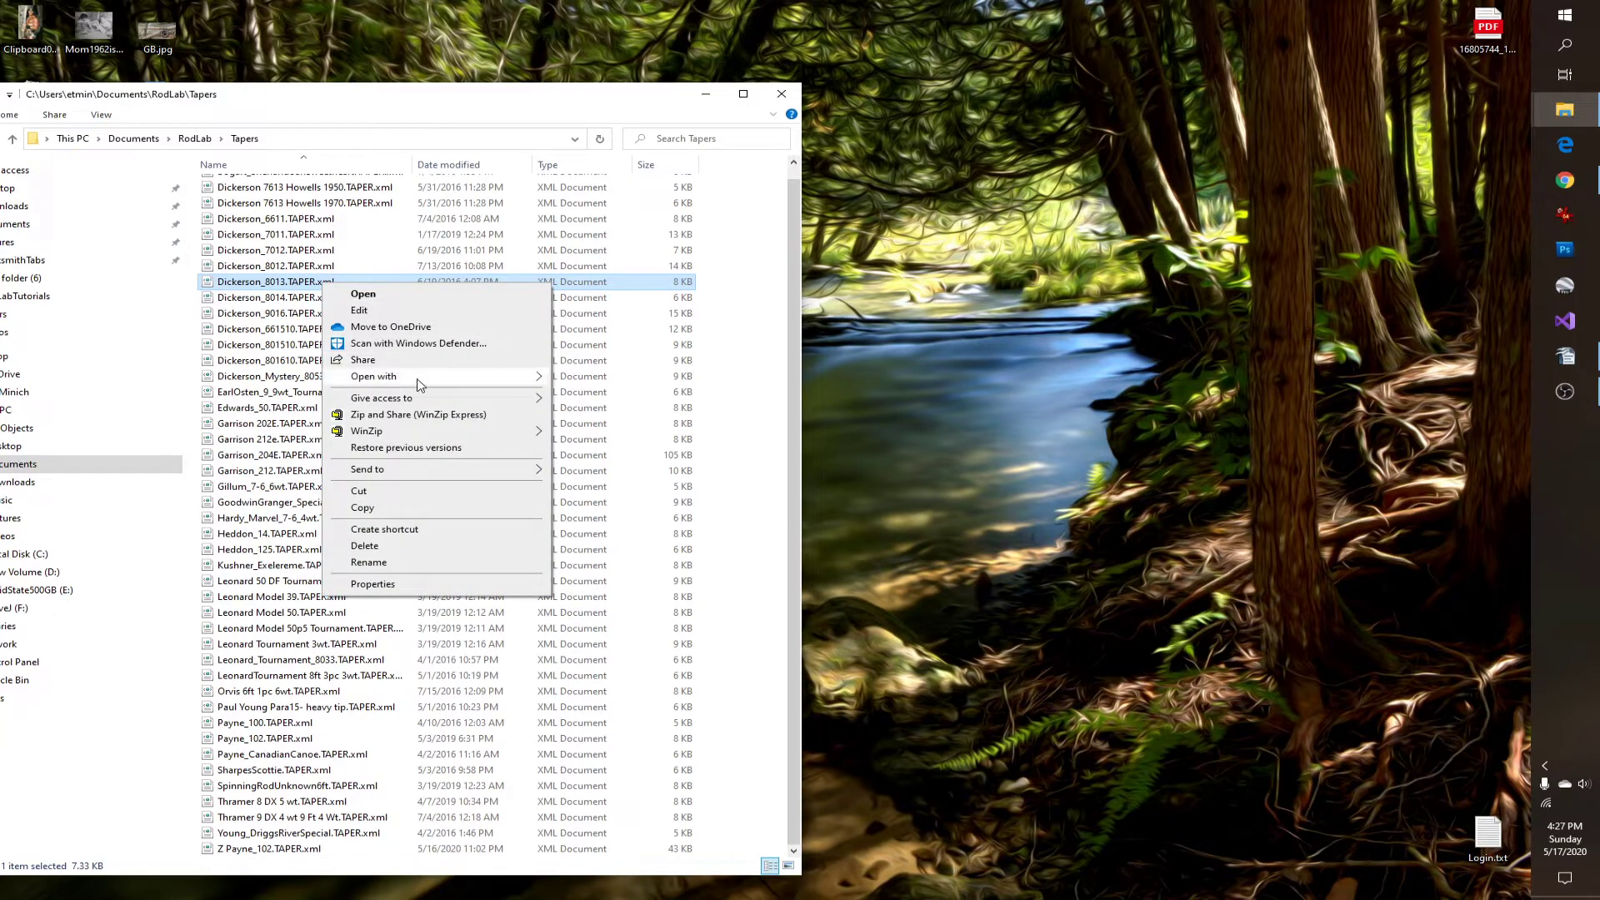
pyautogui.moveTo(417, 379)
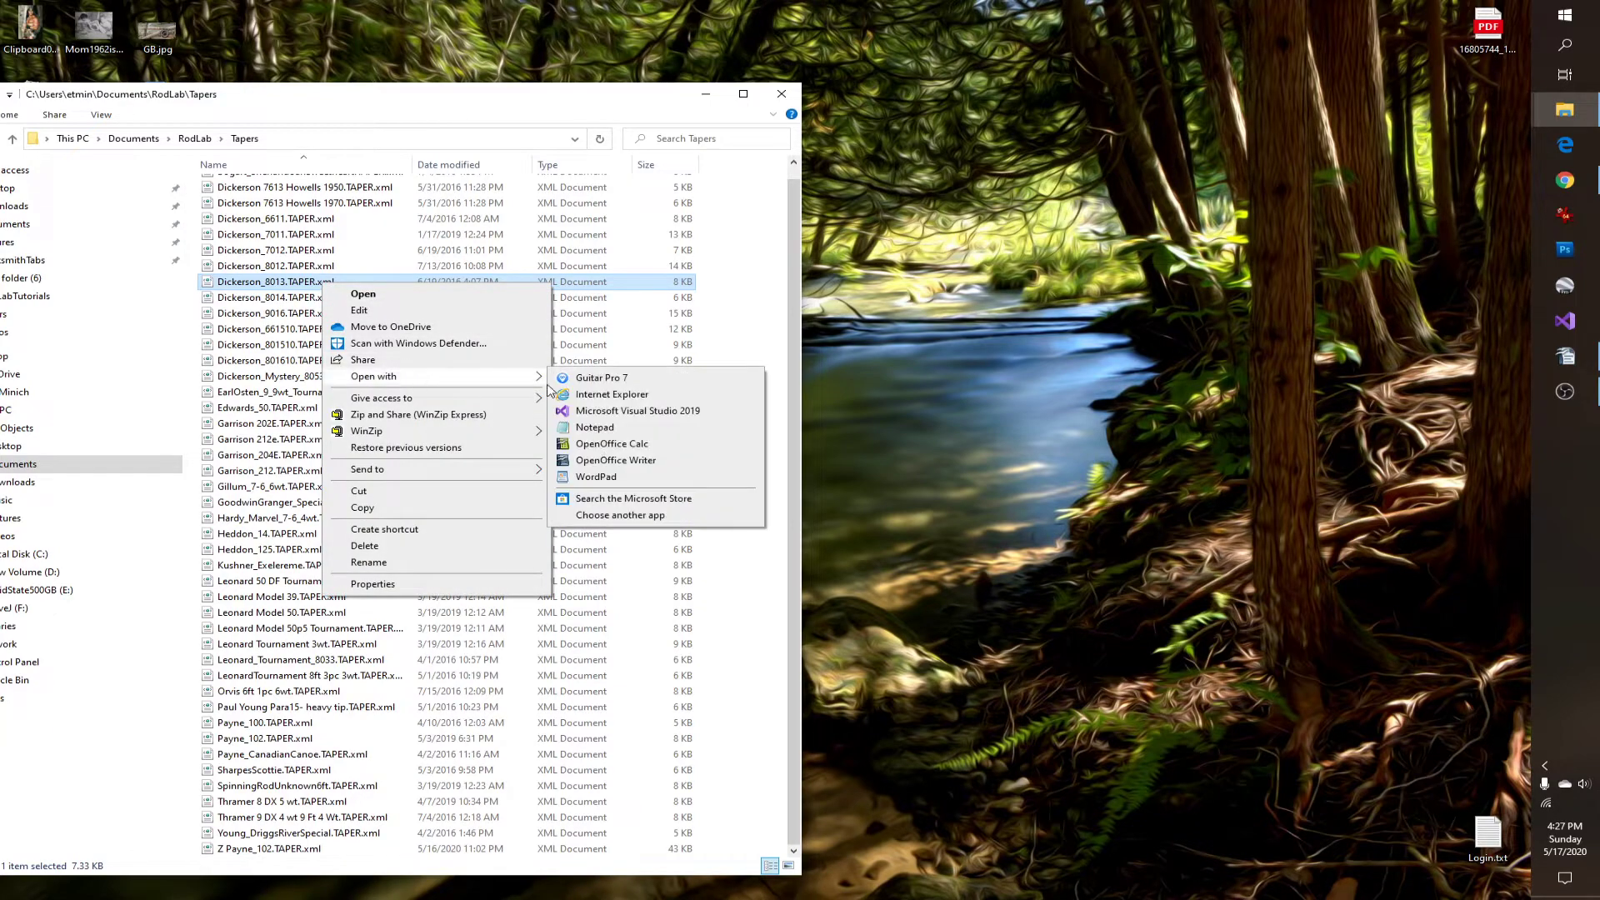
pyautogui.click(597, 429)
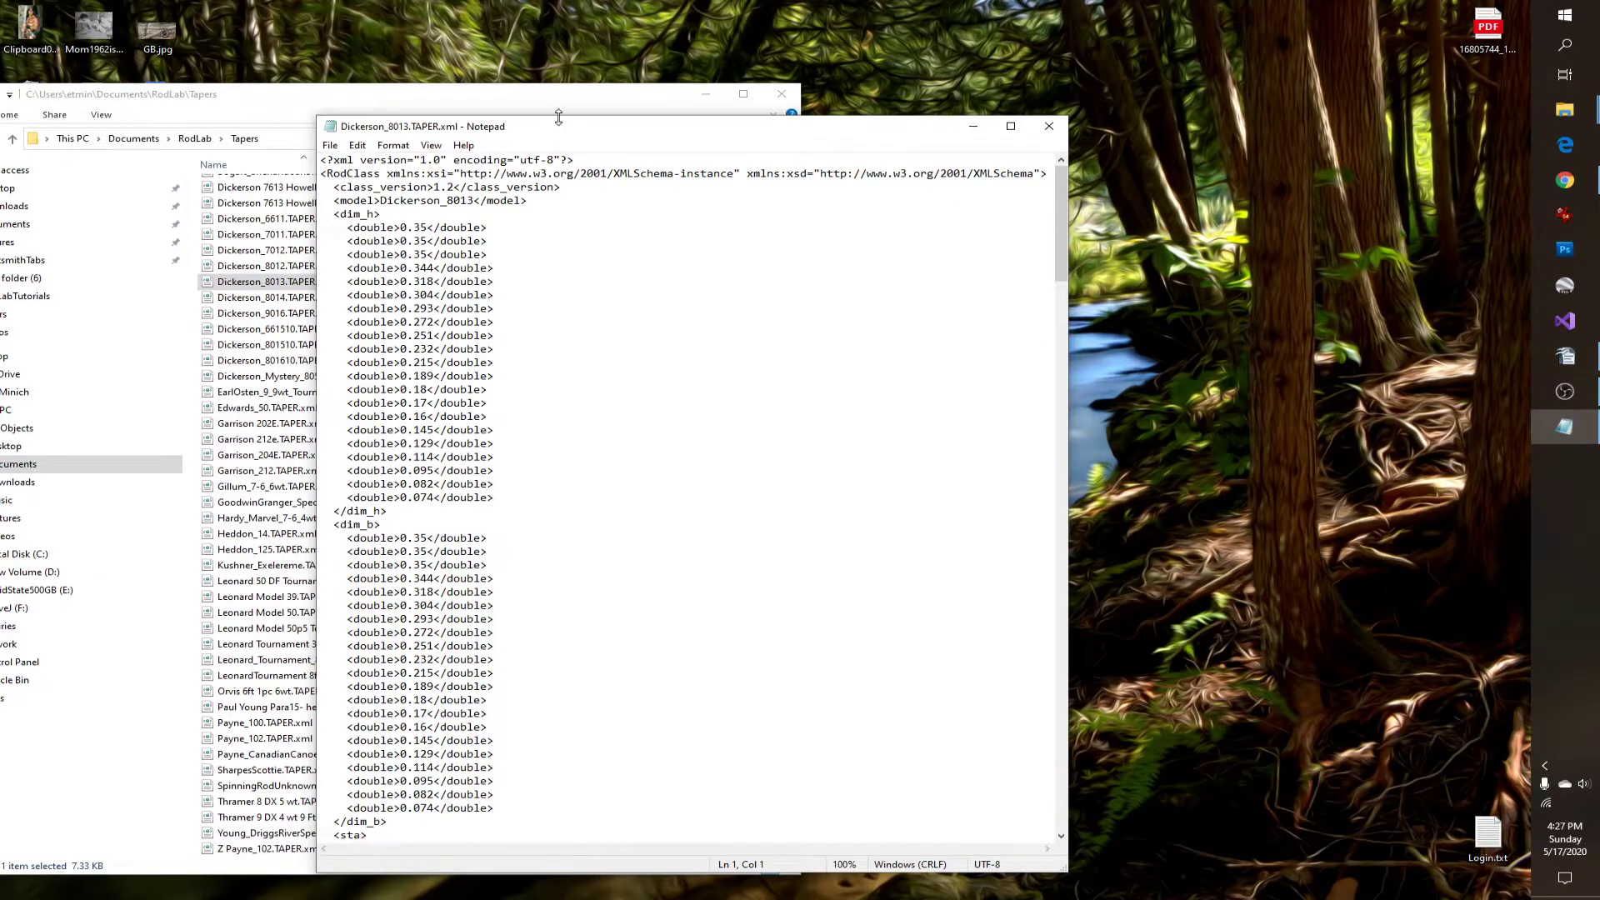
pyautogui.moveTo(579, 130); pyautogui.dragTo(537, 116)
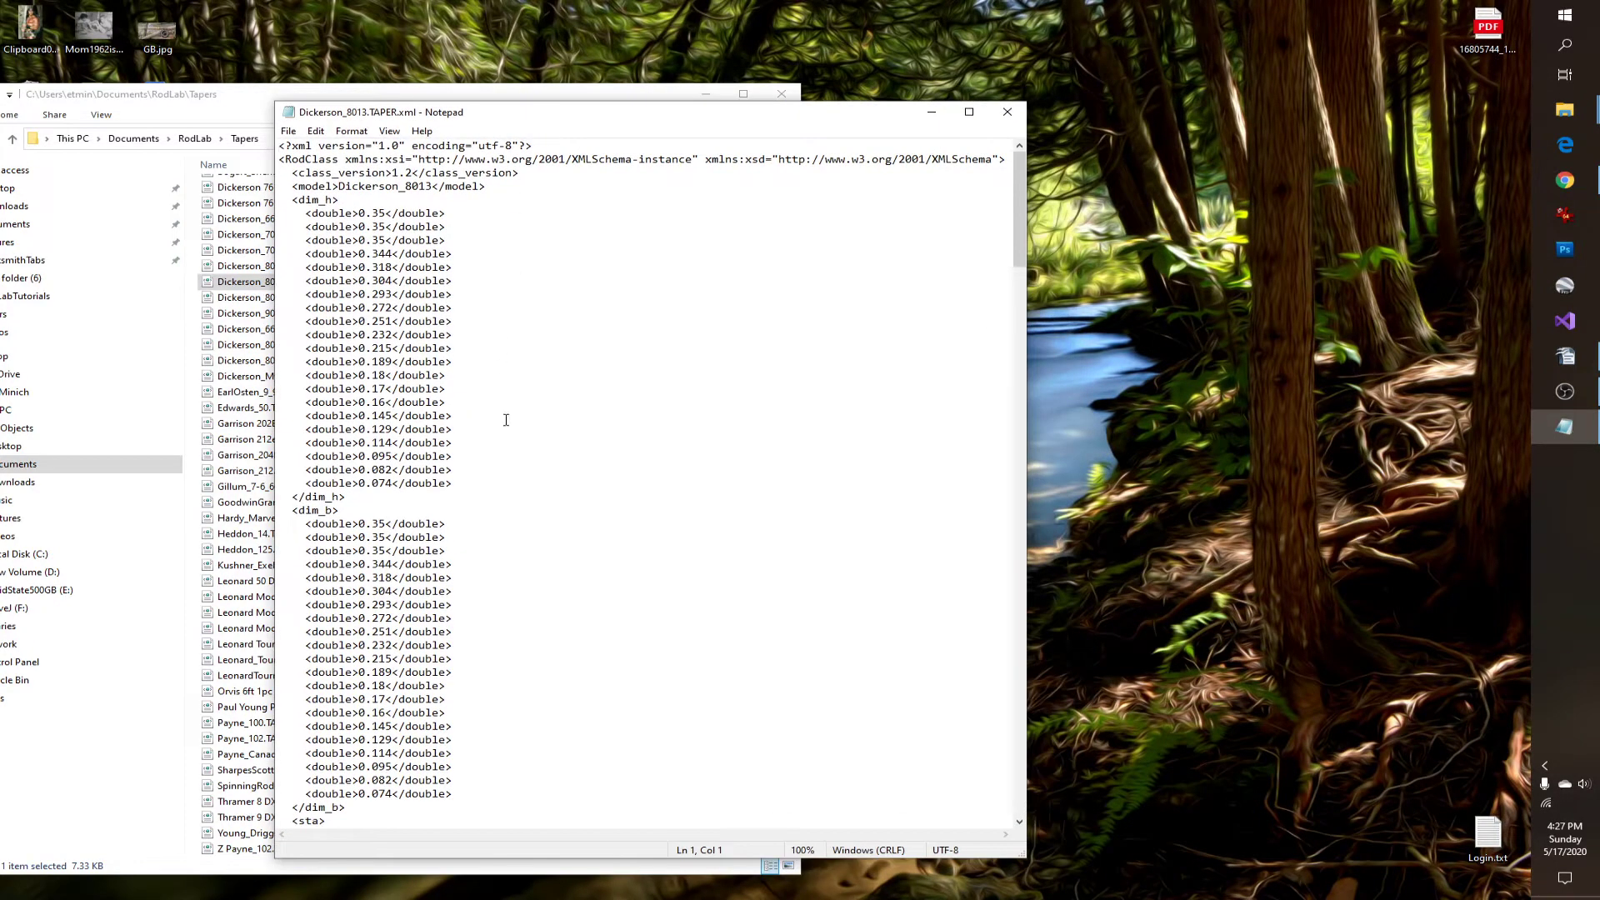
# Step: Examine the dimension, station and ferrule entries in the taper file, and put away the file and its folder
pyautogui.doubleClick(381, 403)
pyautogui.click(457, 371)
pyautogui.scroll(-18, 461, 621)
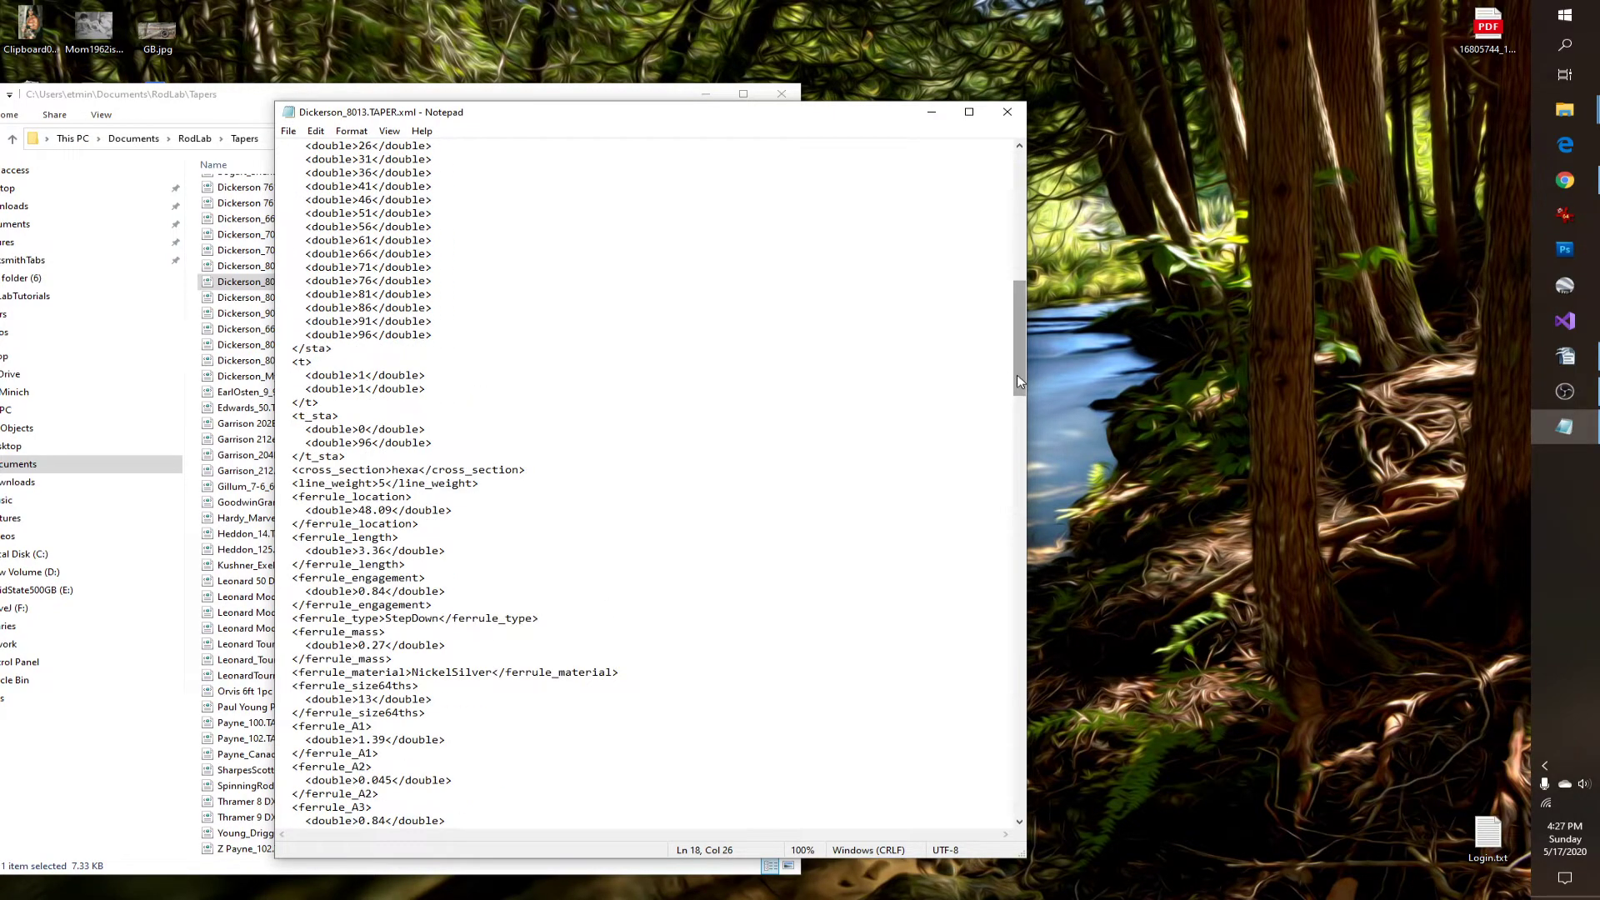
pyautogui.moveTo(1017, 376); pyautogui.dragTo(1017, 243)
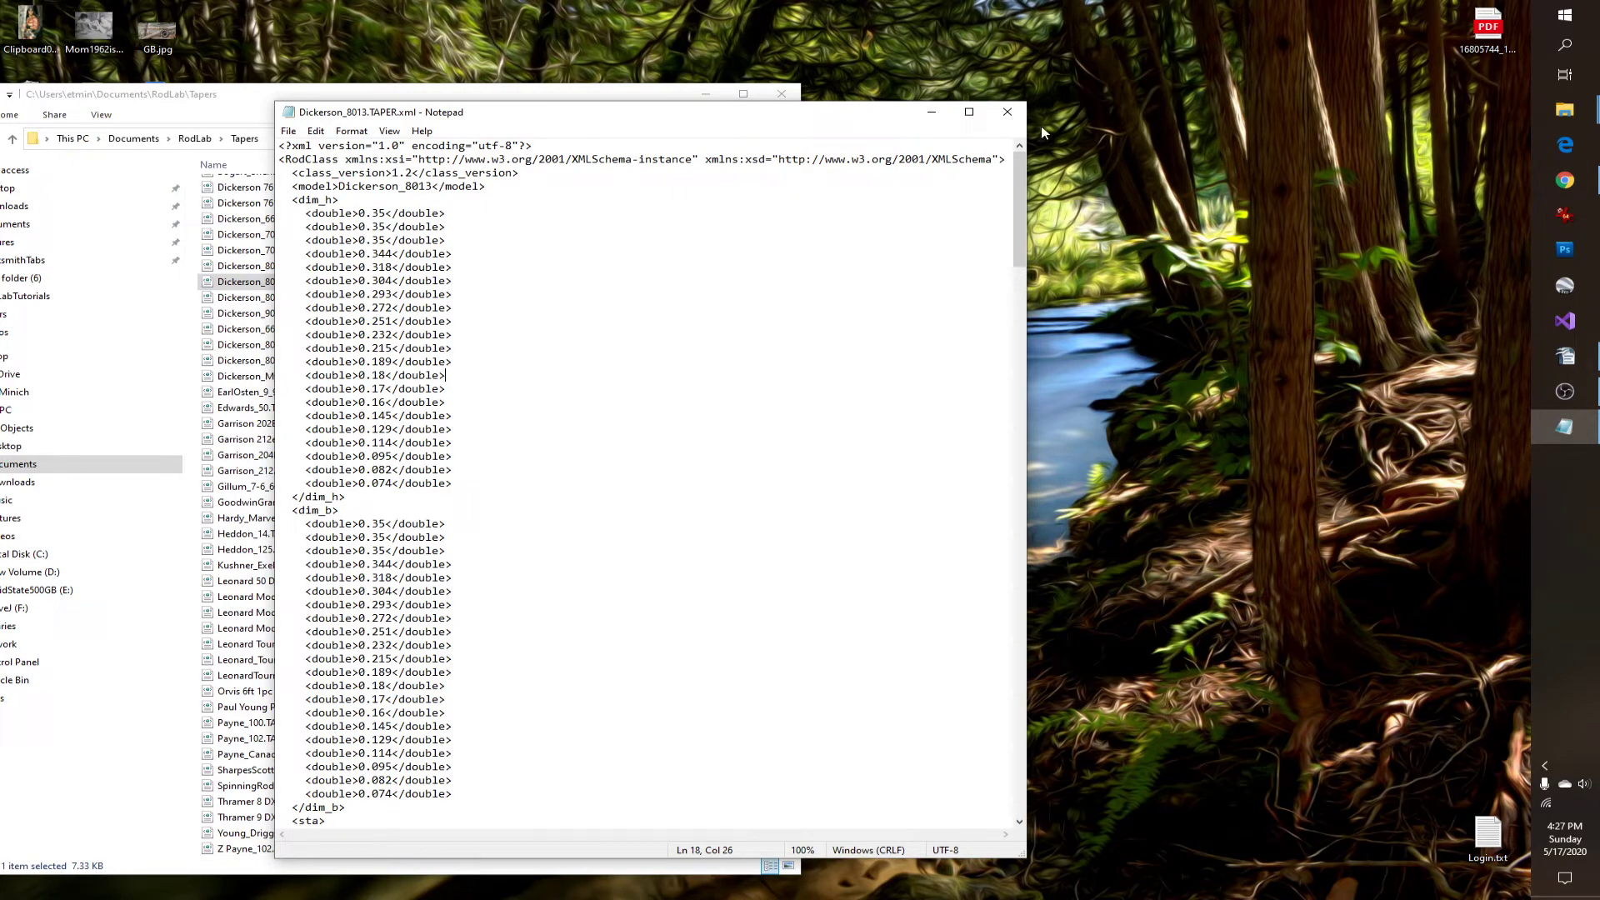
pyautogui.click(1007, 112)
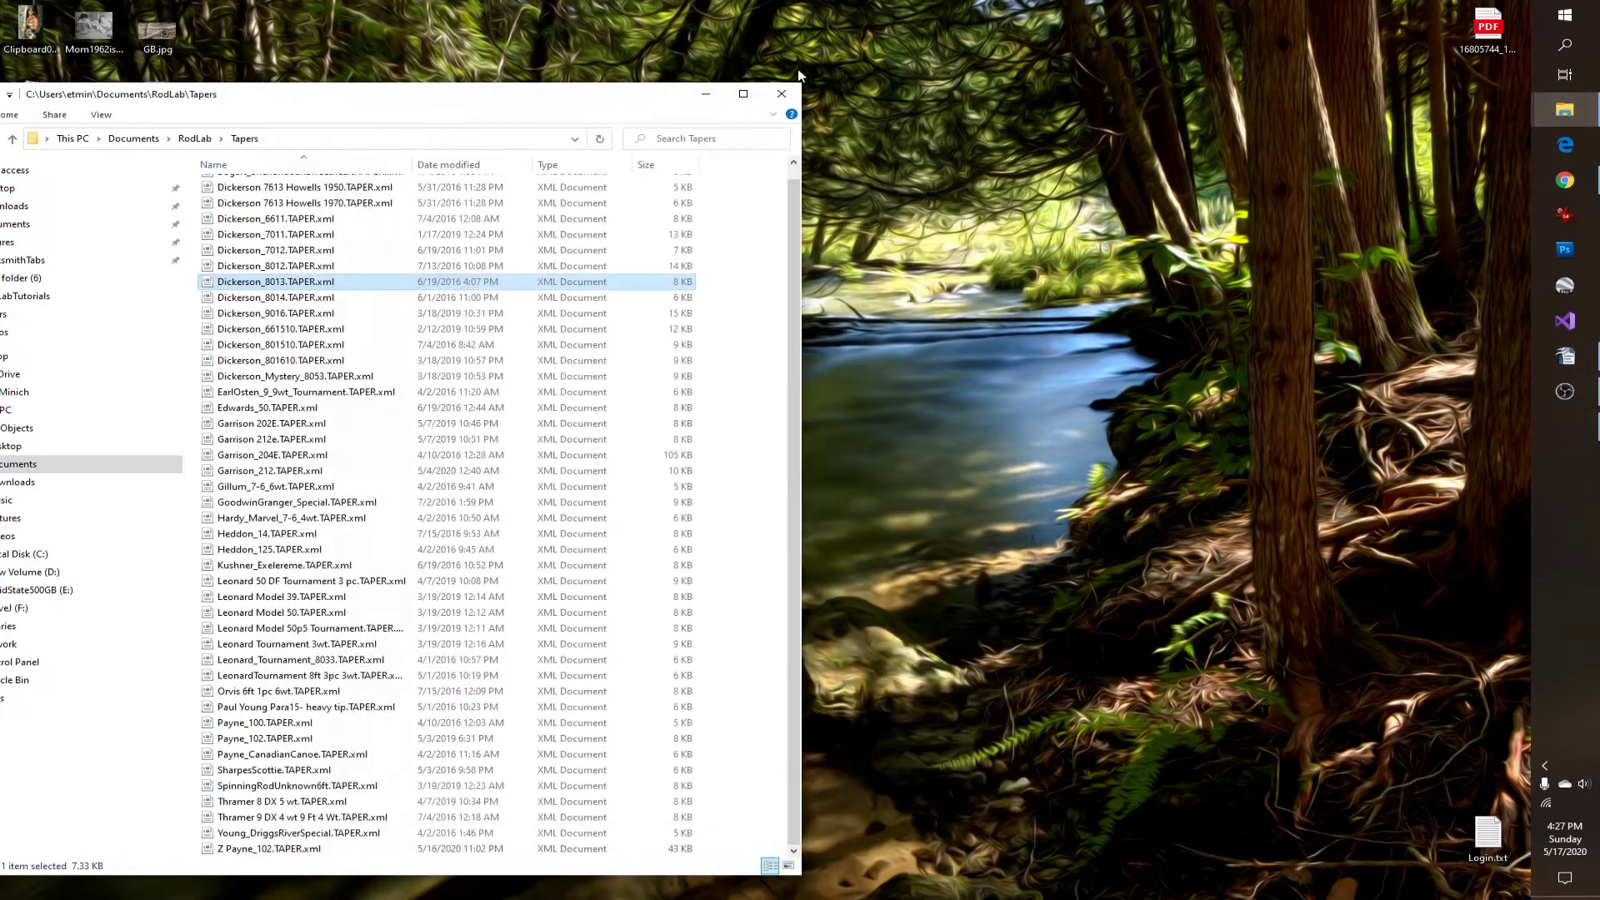
pyautogui.click(706, 94)
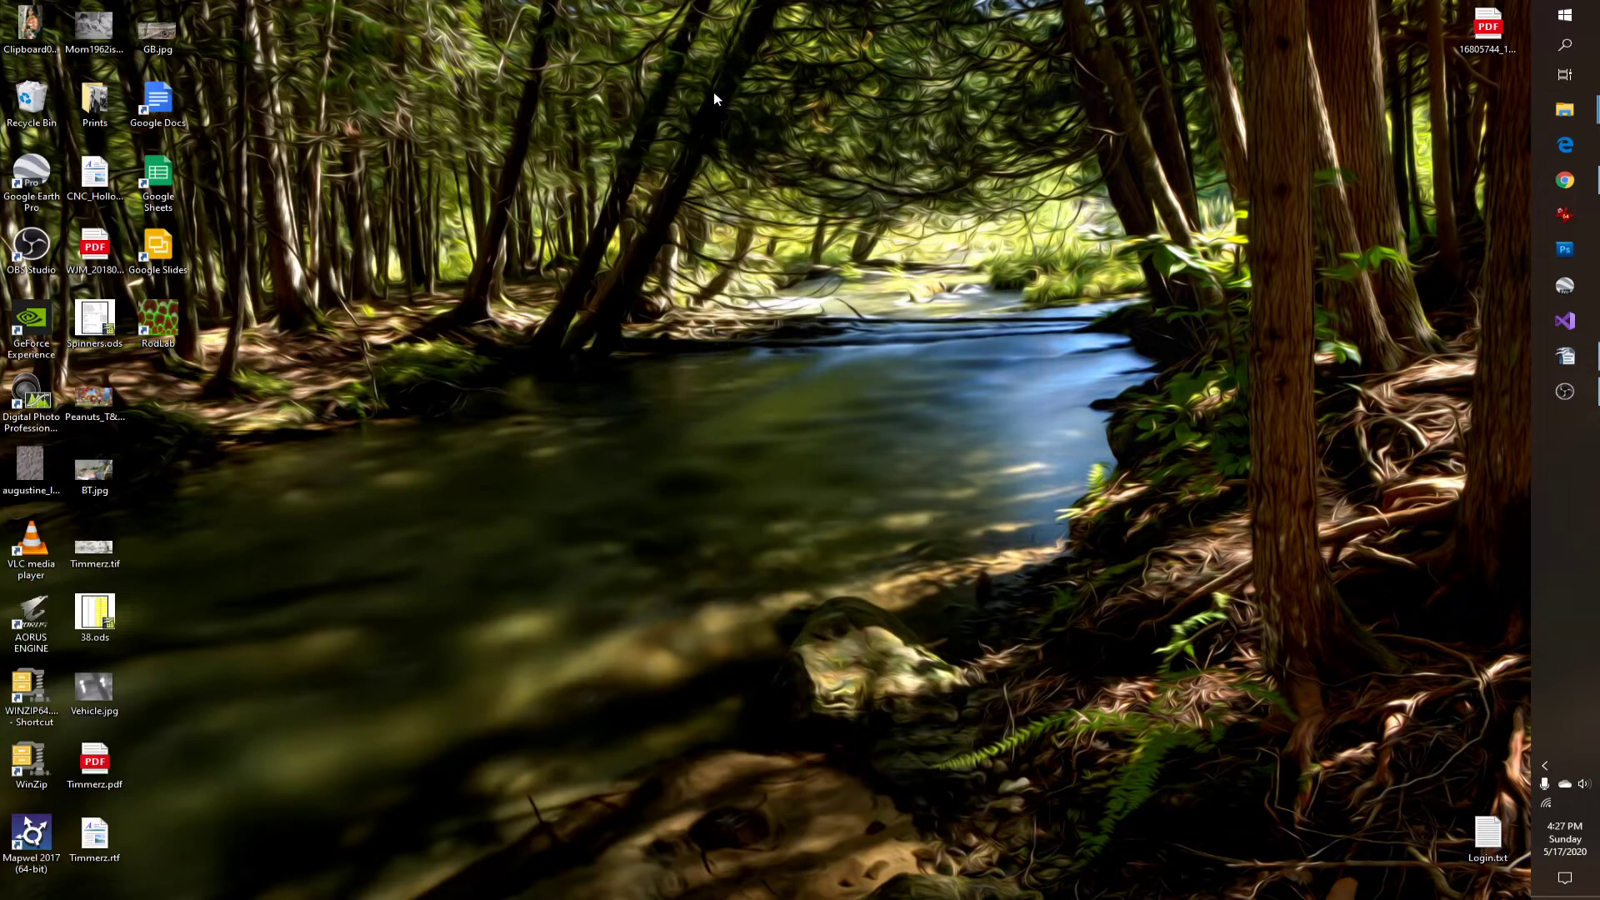
# Step: Launch Rod Lab and open the form for entering a new taper, enlarged to show all its sections
pyautogui.doubleClick(181, 322)
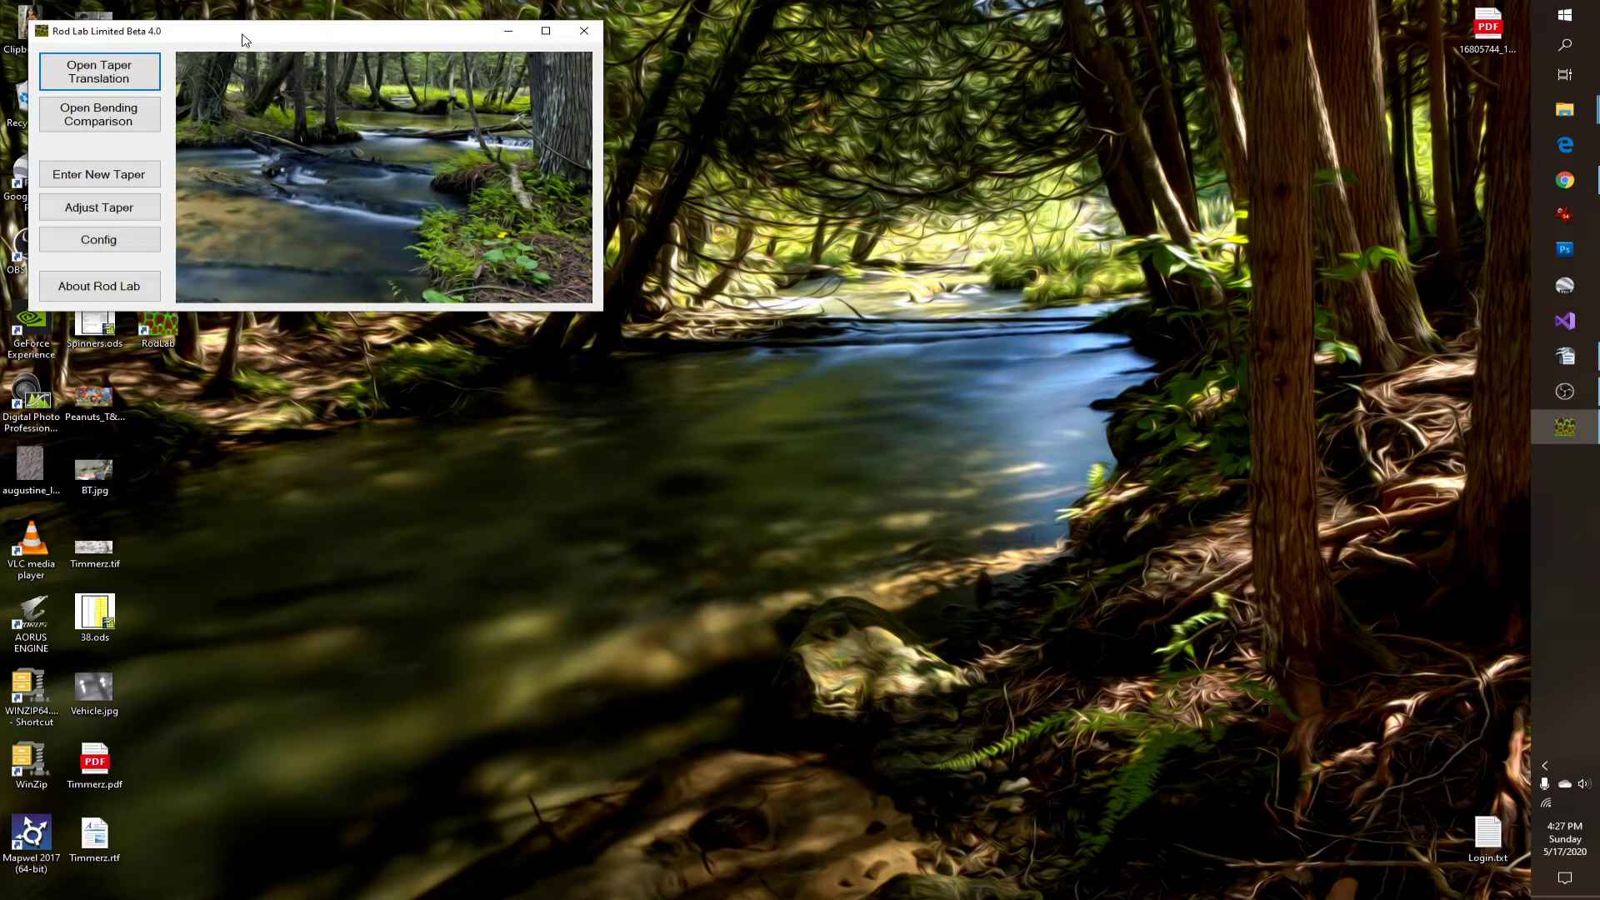
pyautogui.moveTo(244, 39); pyautogui.dragTo(242, 45)
pyautogui.click(106, 184)
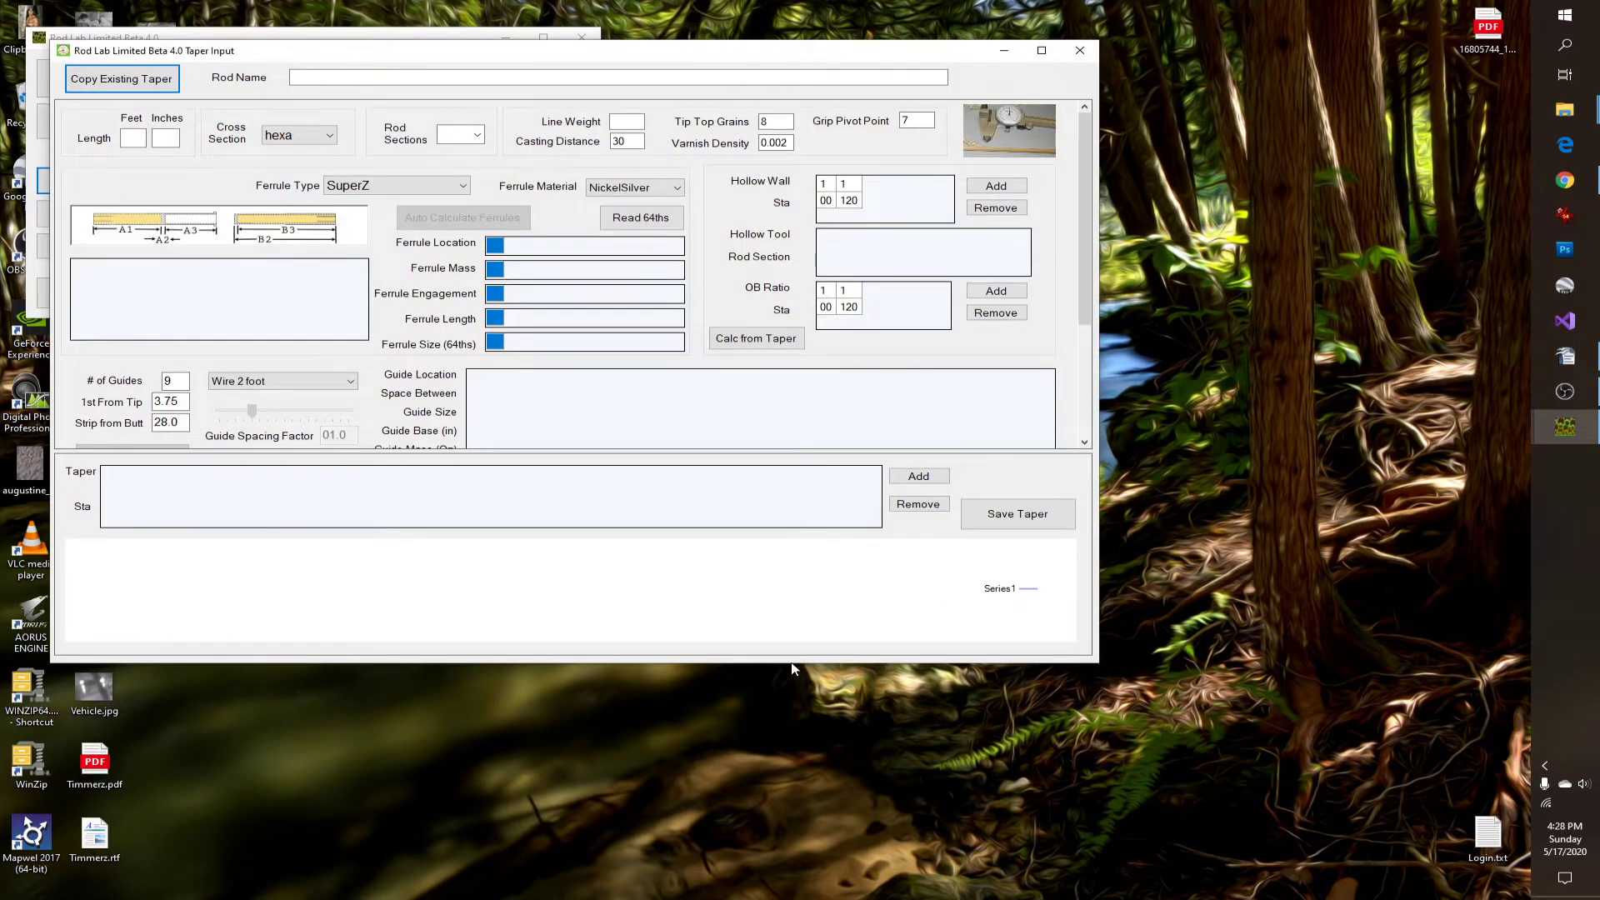
pyautogui.moveTo(791, 664); pyautogui.dragTo(808, 888)
pyautogui.moveTo(621, 52); pyautogui.dragTo(631, 27)
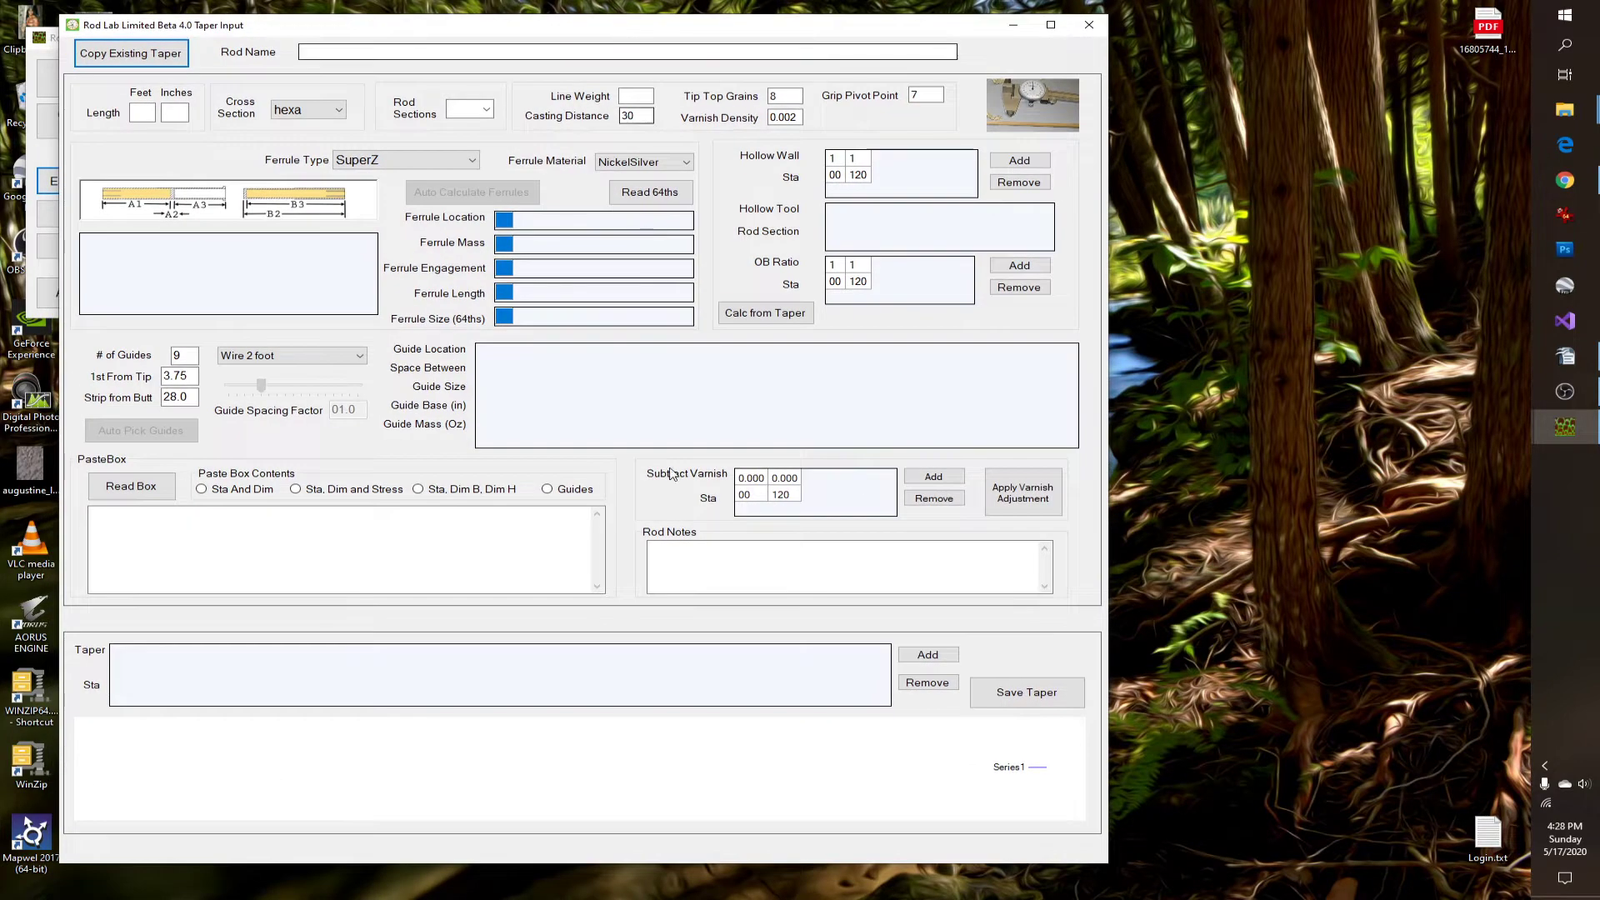
pyautogui.moveTo(672, 868); pyautogui.dragTo(671, 874)
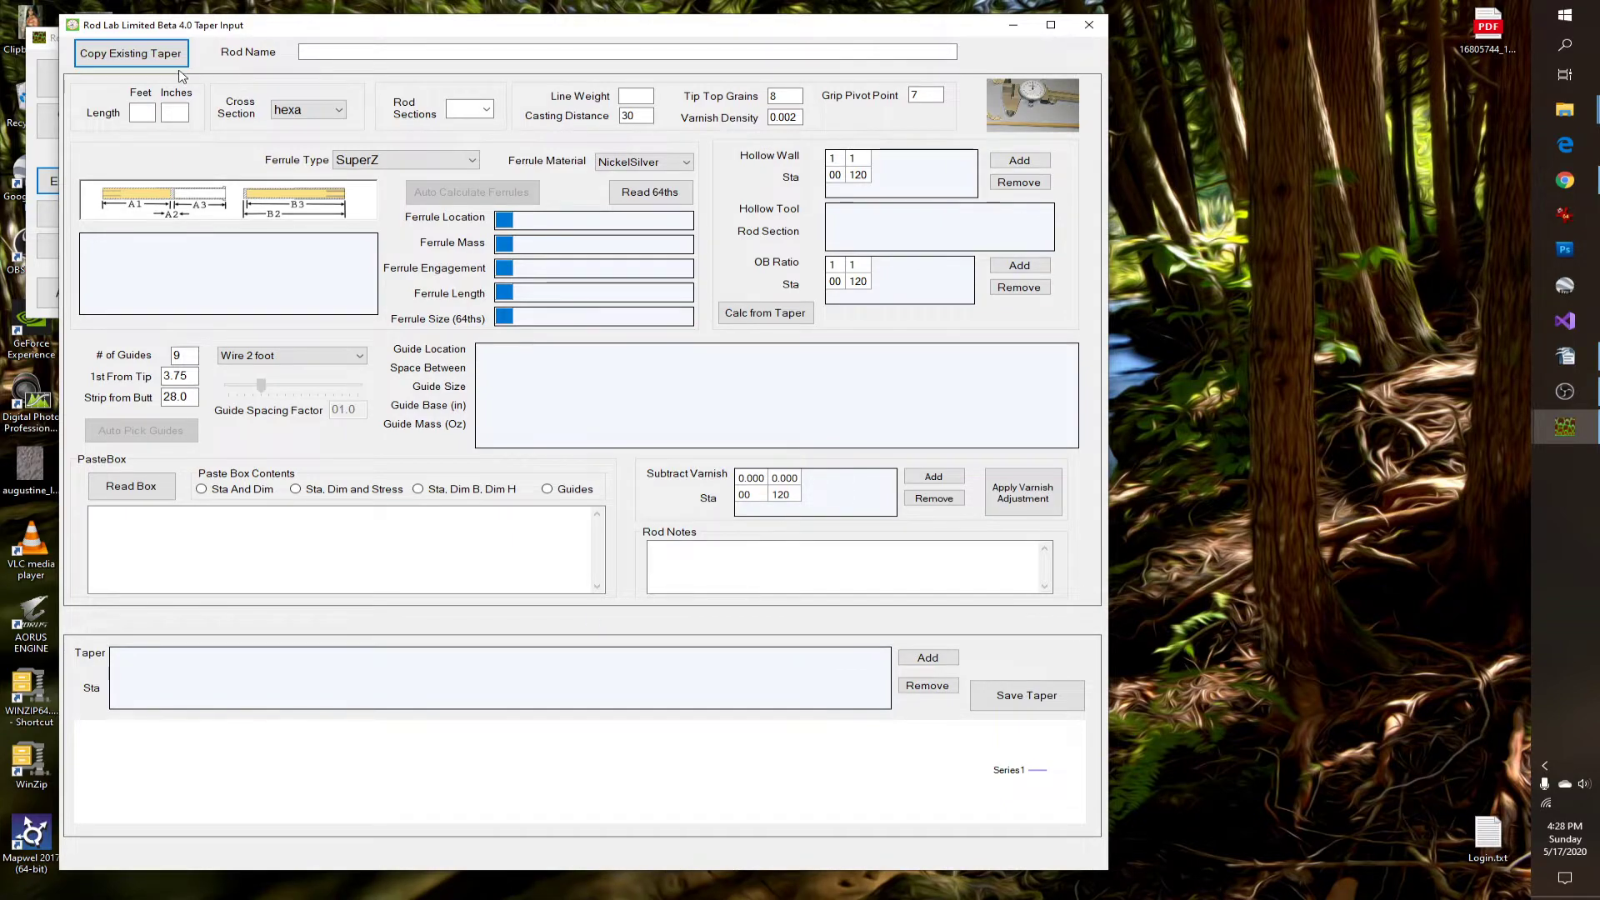
# Step: Copy the existing Dickerson 7613 Howells 1950 taper, remove "Copy of" from its rod name and append "- LT" plus the version maker's name
pyautogui.click(117, 55)
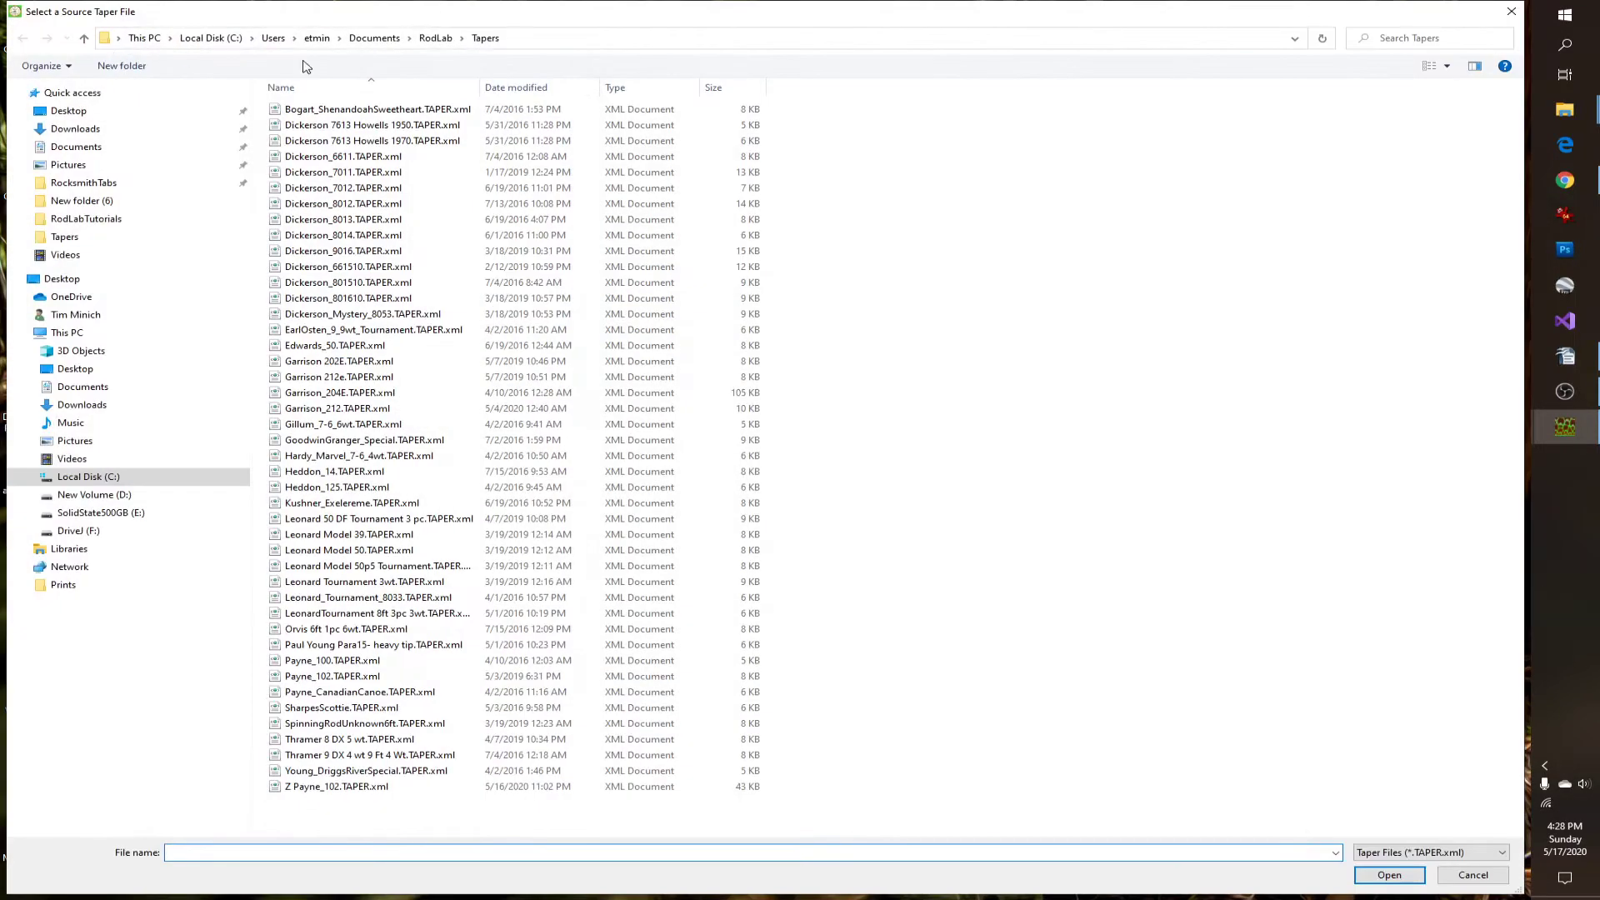
pyautogui.doubleClick(340, 125)
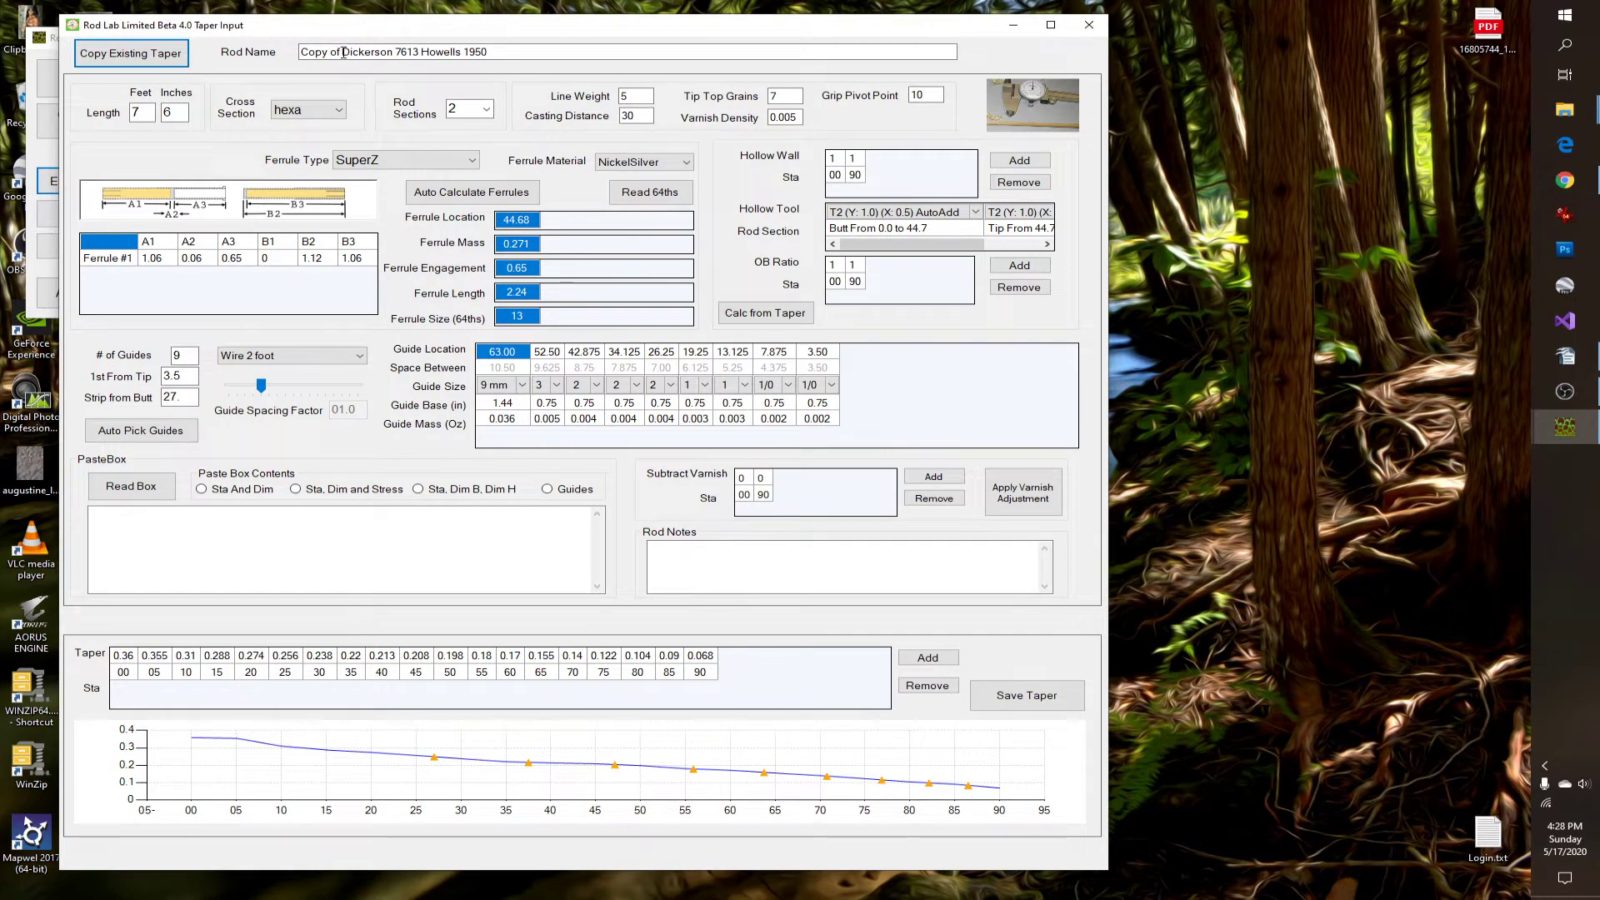
pyautogui.moveTo(343, 52); pyautogui.dragTo(299, 52)
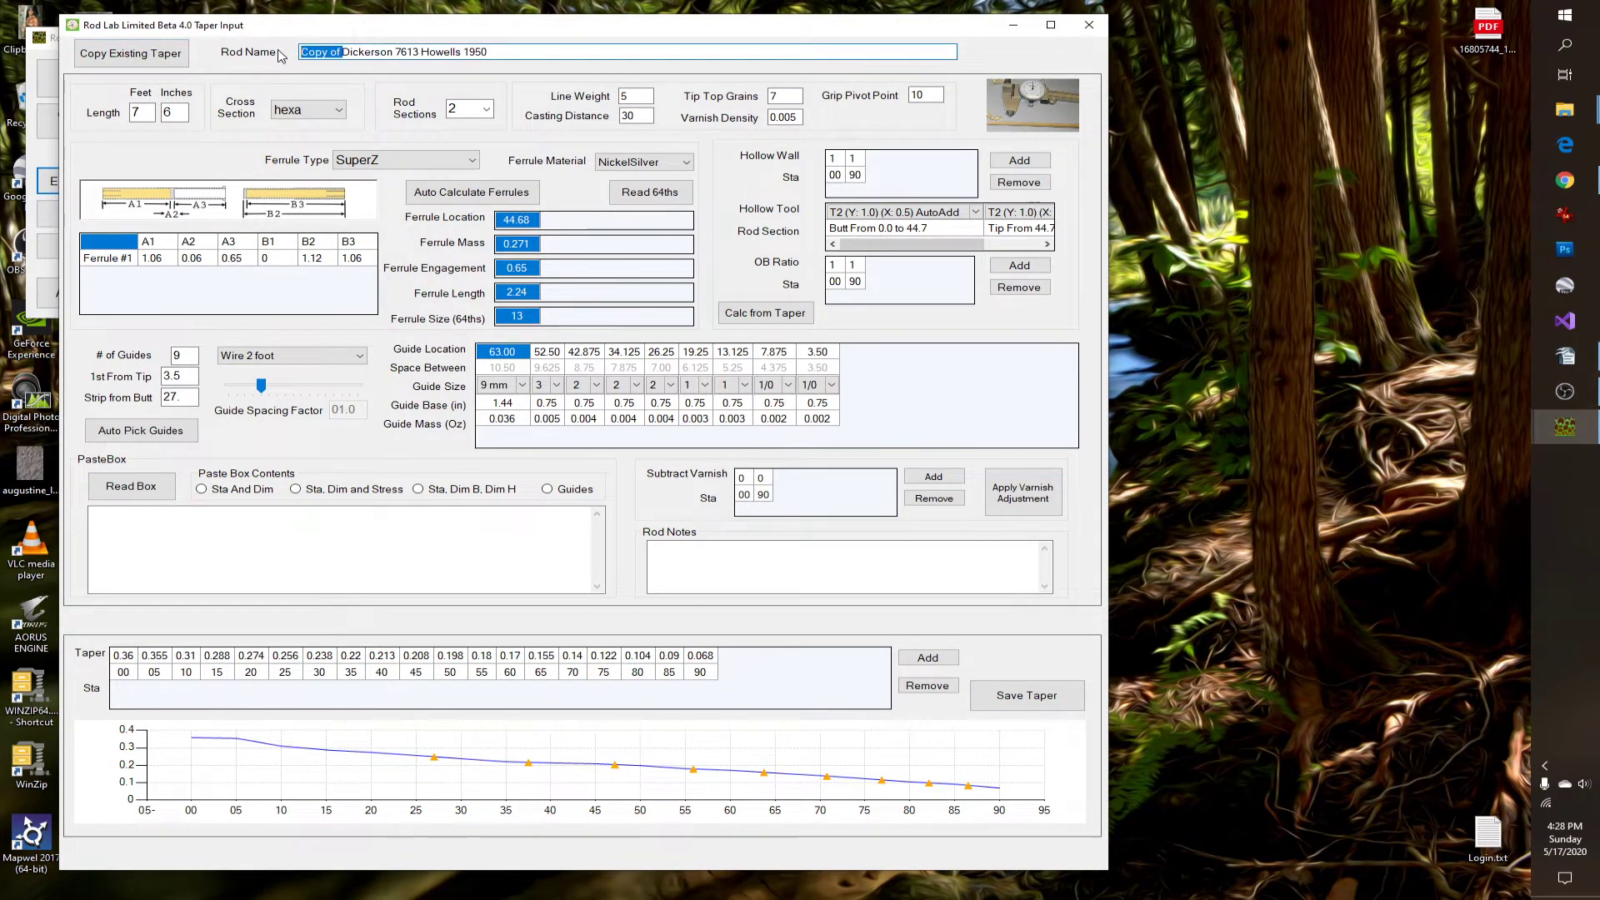
pyautogui.press('BackSpace')
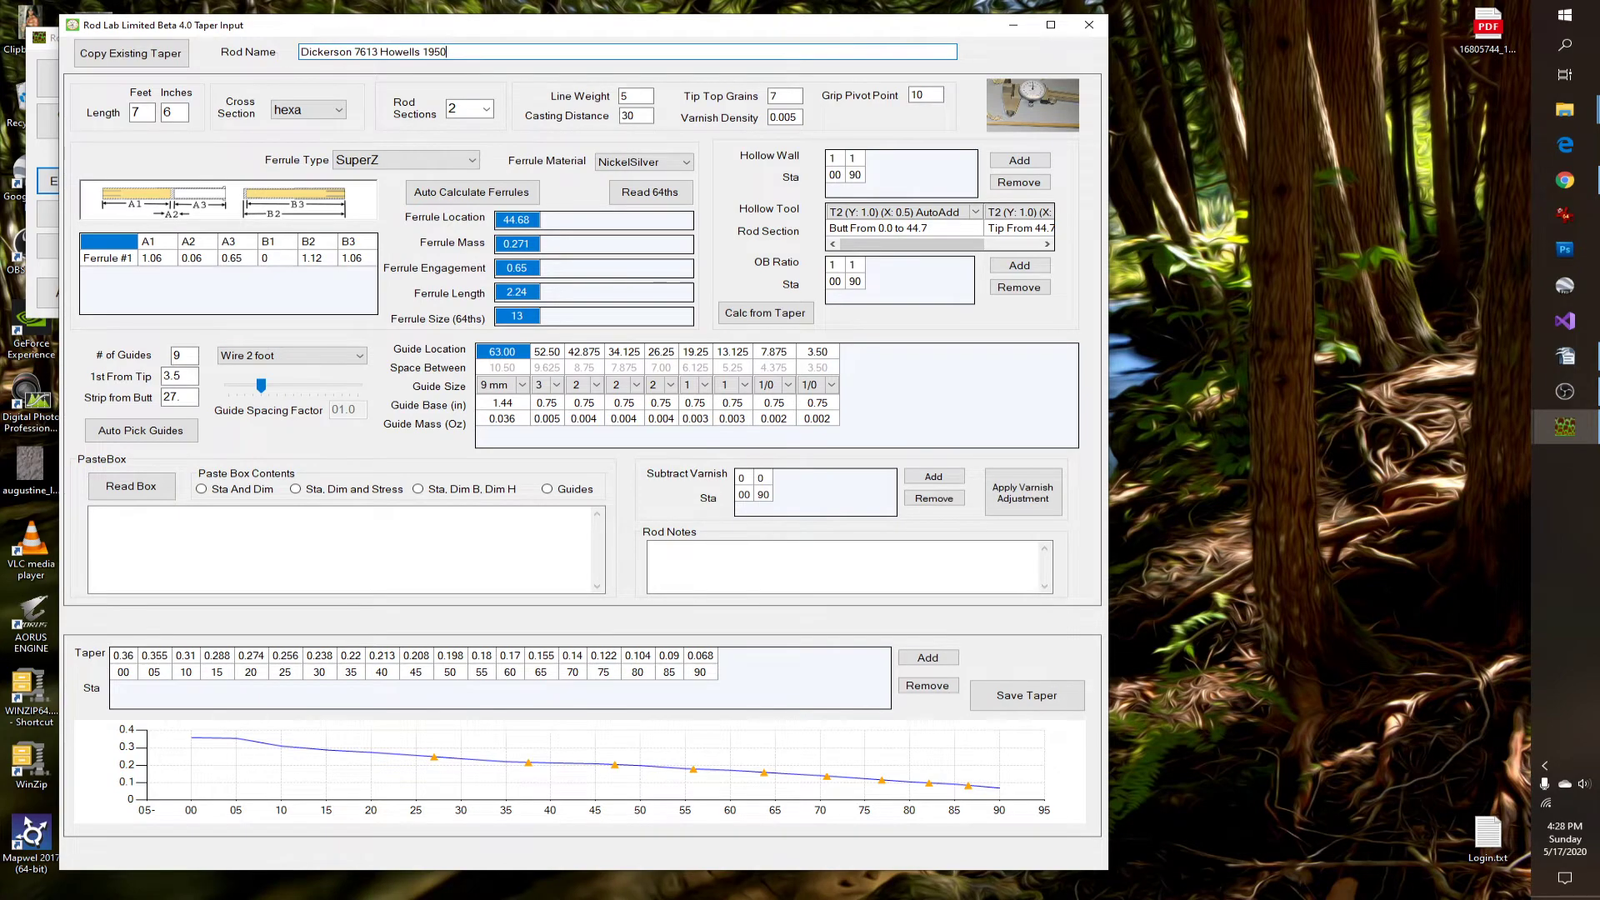
pyautogui.write('- LT Russ Gooding')
# Step: Keep hexa as the rod's cross section and set the ferrule type to StepDown
pyautogui.click(326, 113)
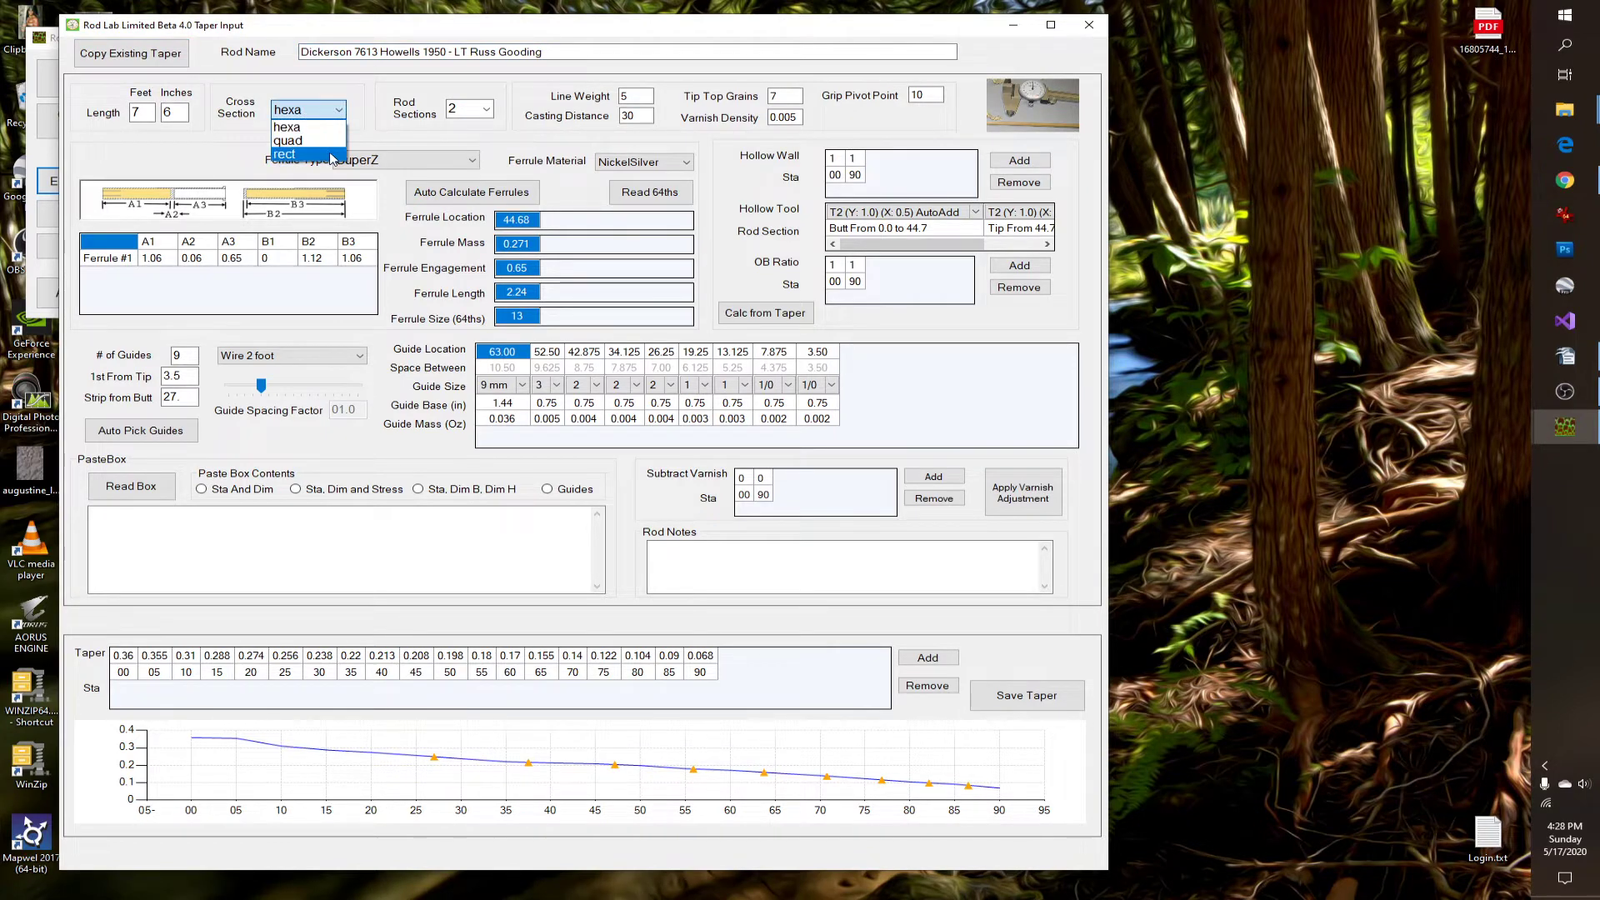
pyautogui.click(308, 127)
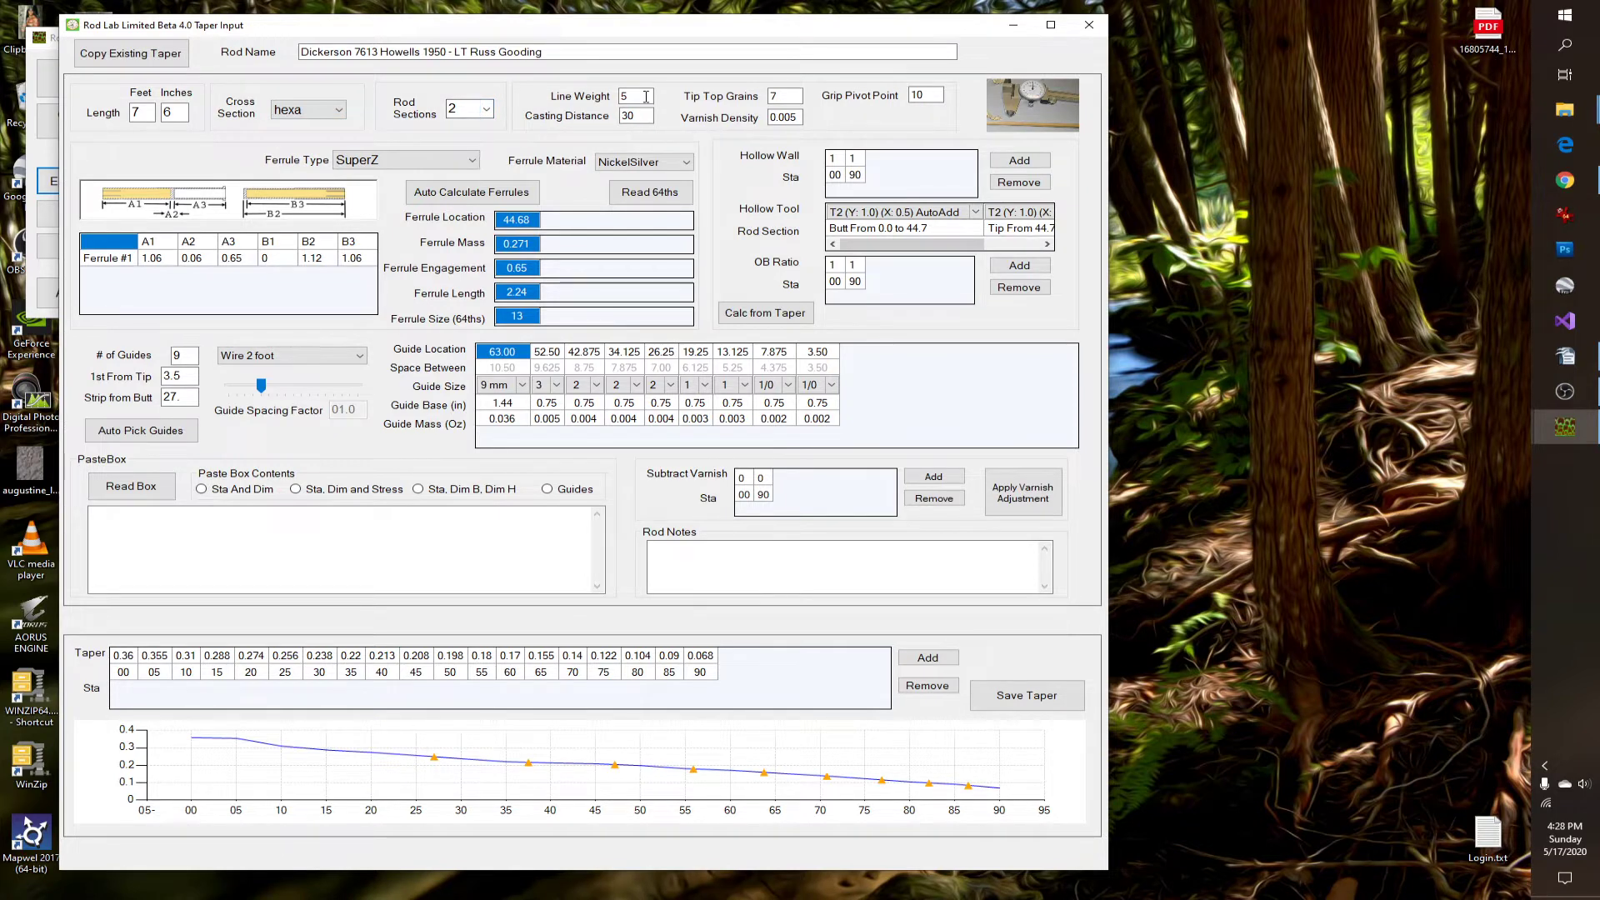
pyautogui.doubleClick(625, 115)
pyautogui.click(651, 115)
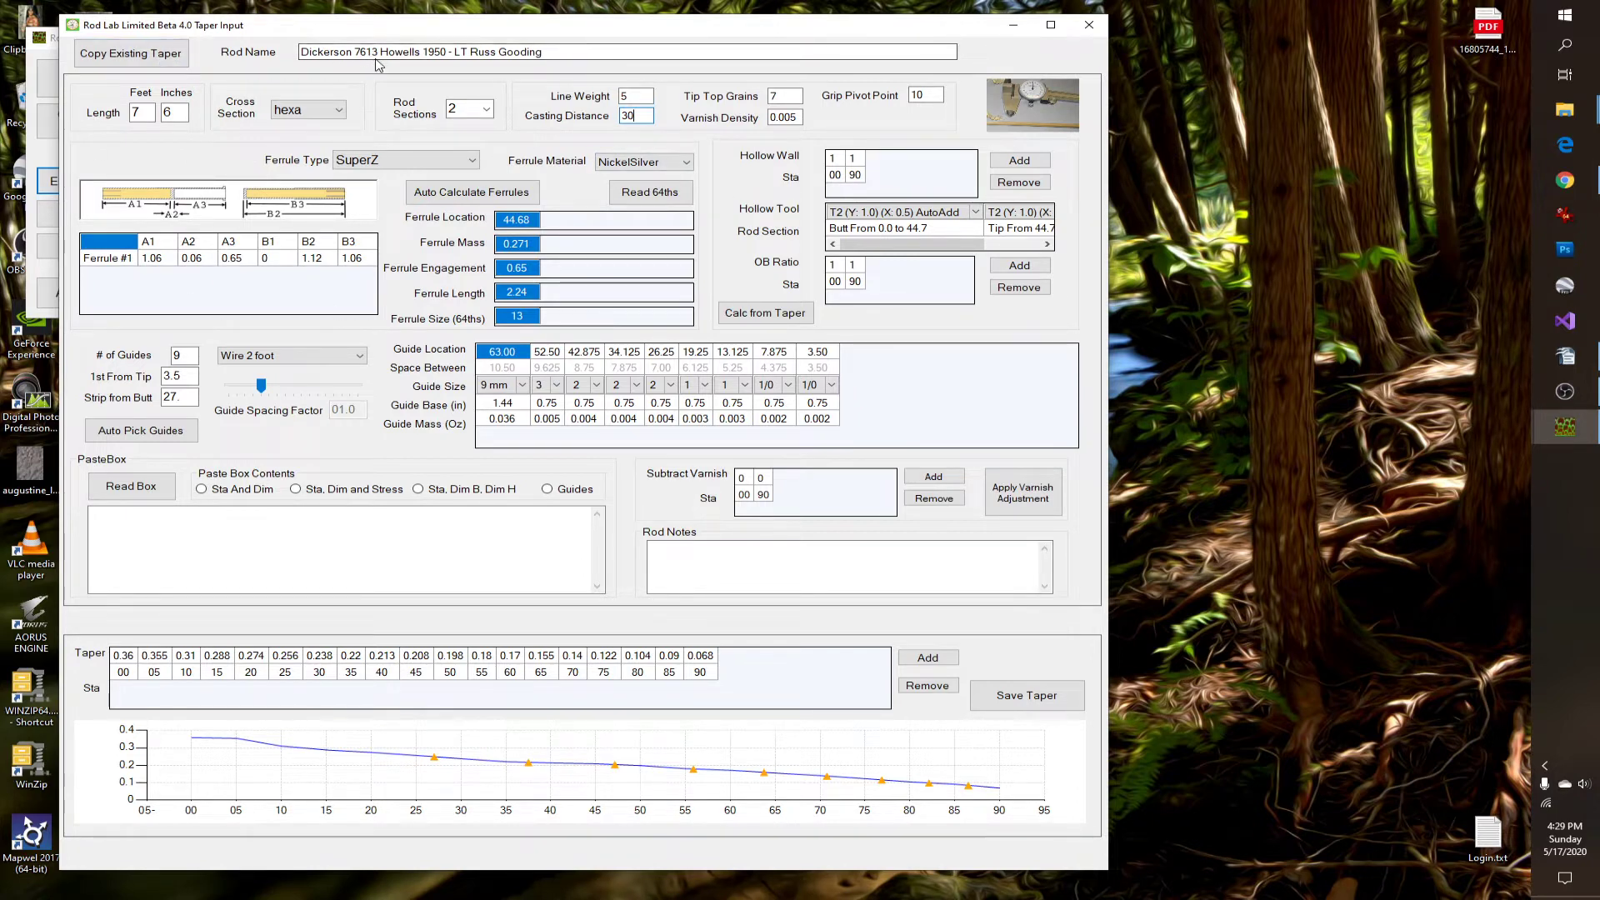
pyautogui.click(433, 166)
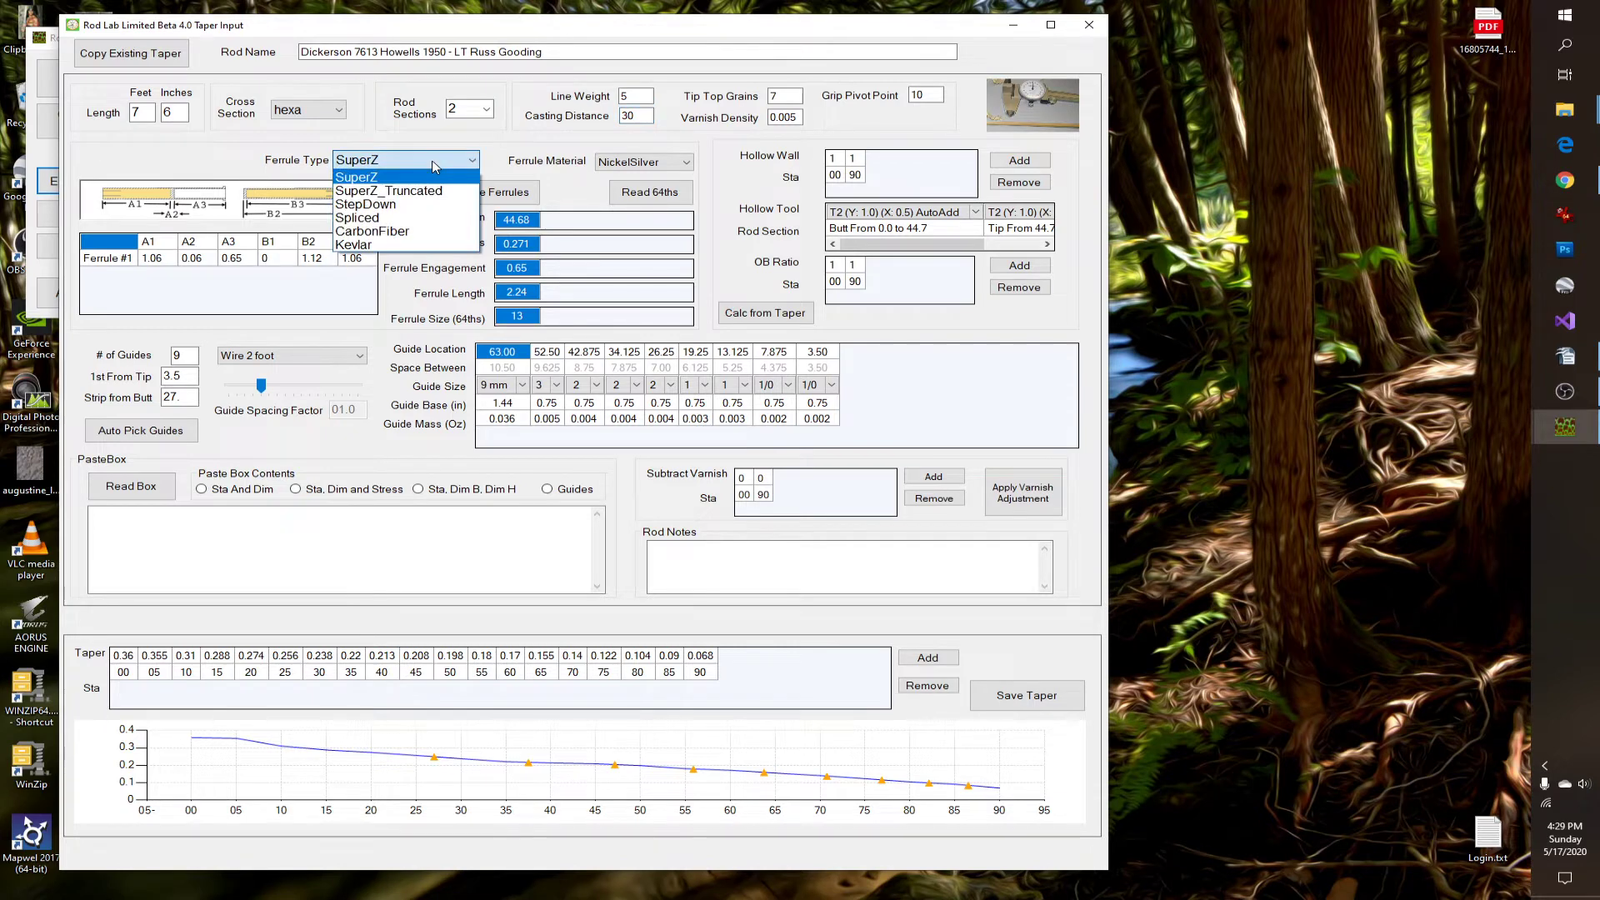
pyautogui.click(397, 205)
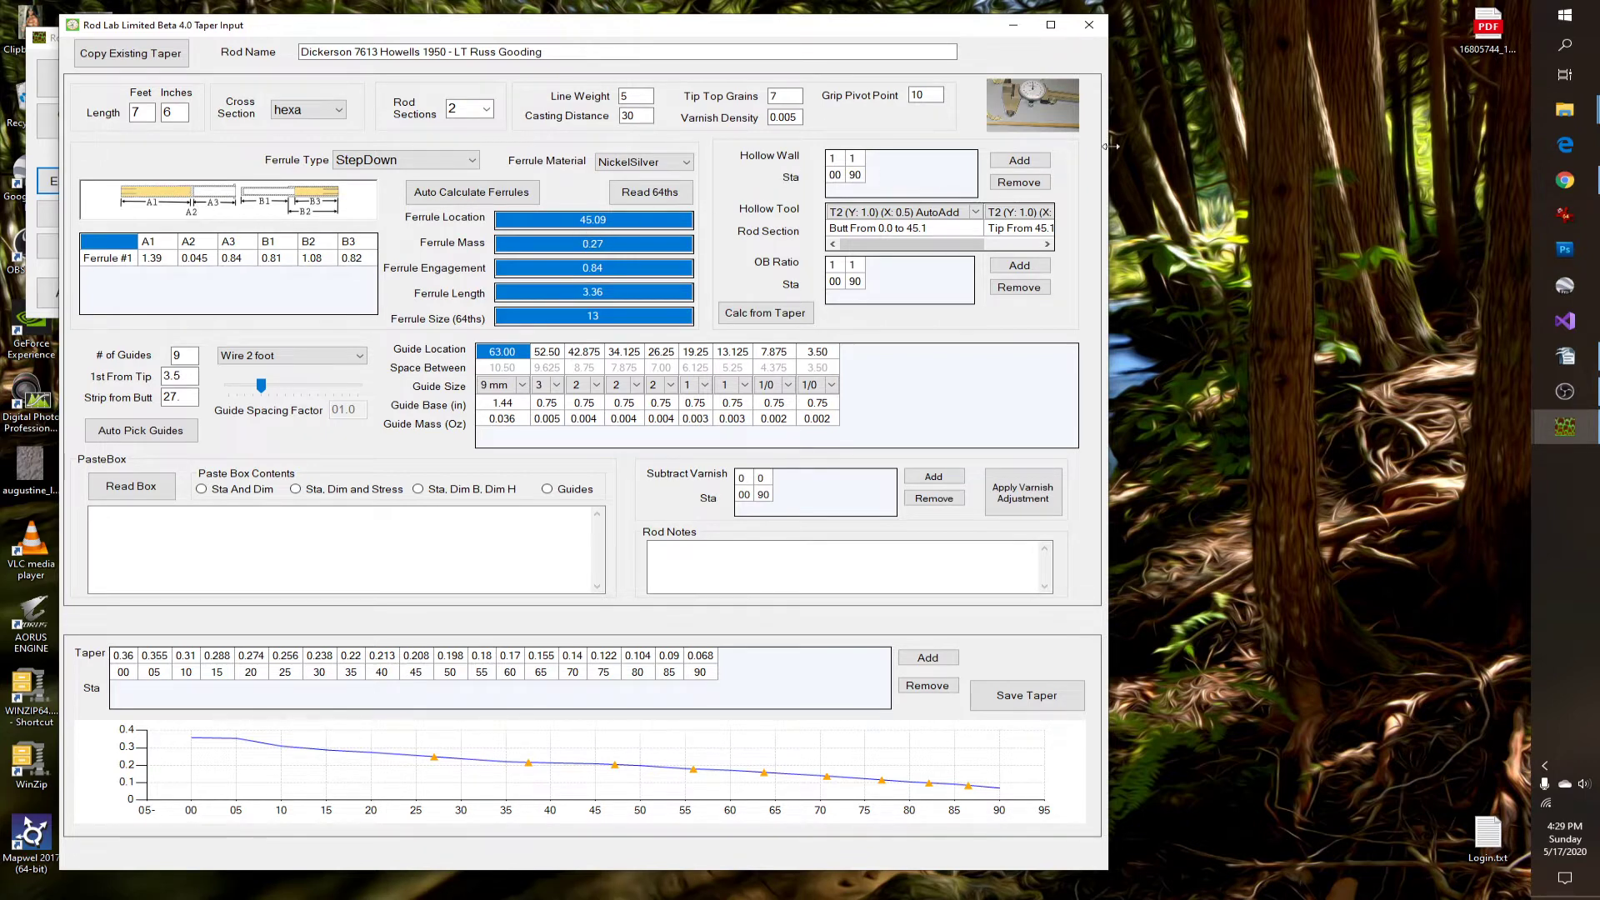
# Step: Compare the taper's station dimensions with the 7613 LT (Golden Witch) values on the Dickerson Tapers web page in Chrome
pyautogui.moveTo(1109, 161); pyautogui.dragTo(1330, 159)
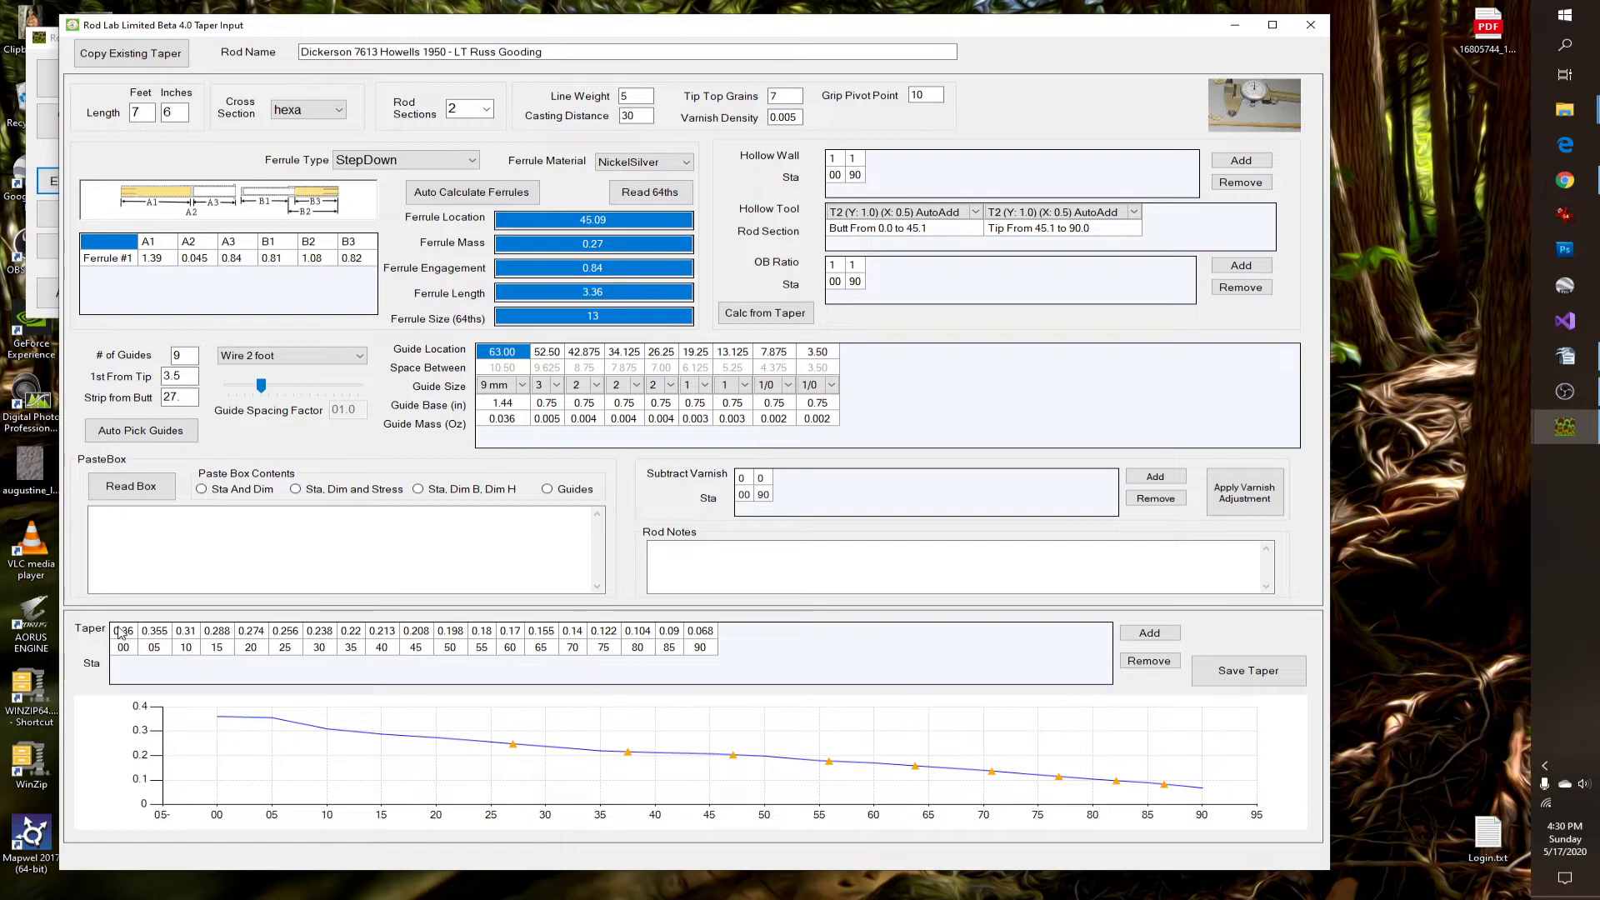
pyautogui.moveTo(125, 637); pyautogui.dragTo(704, 658)
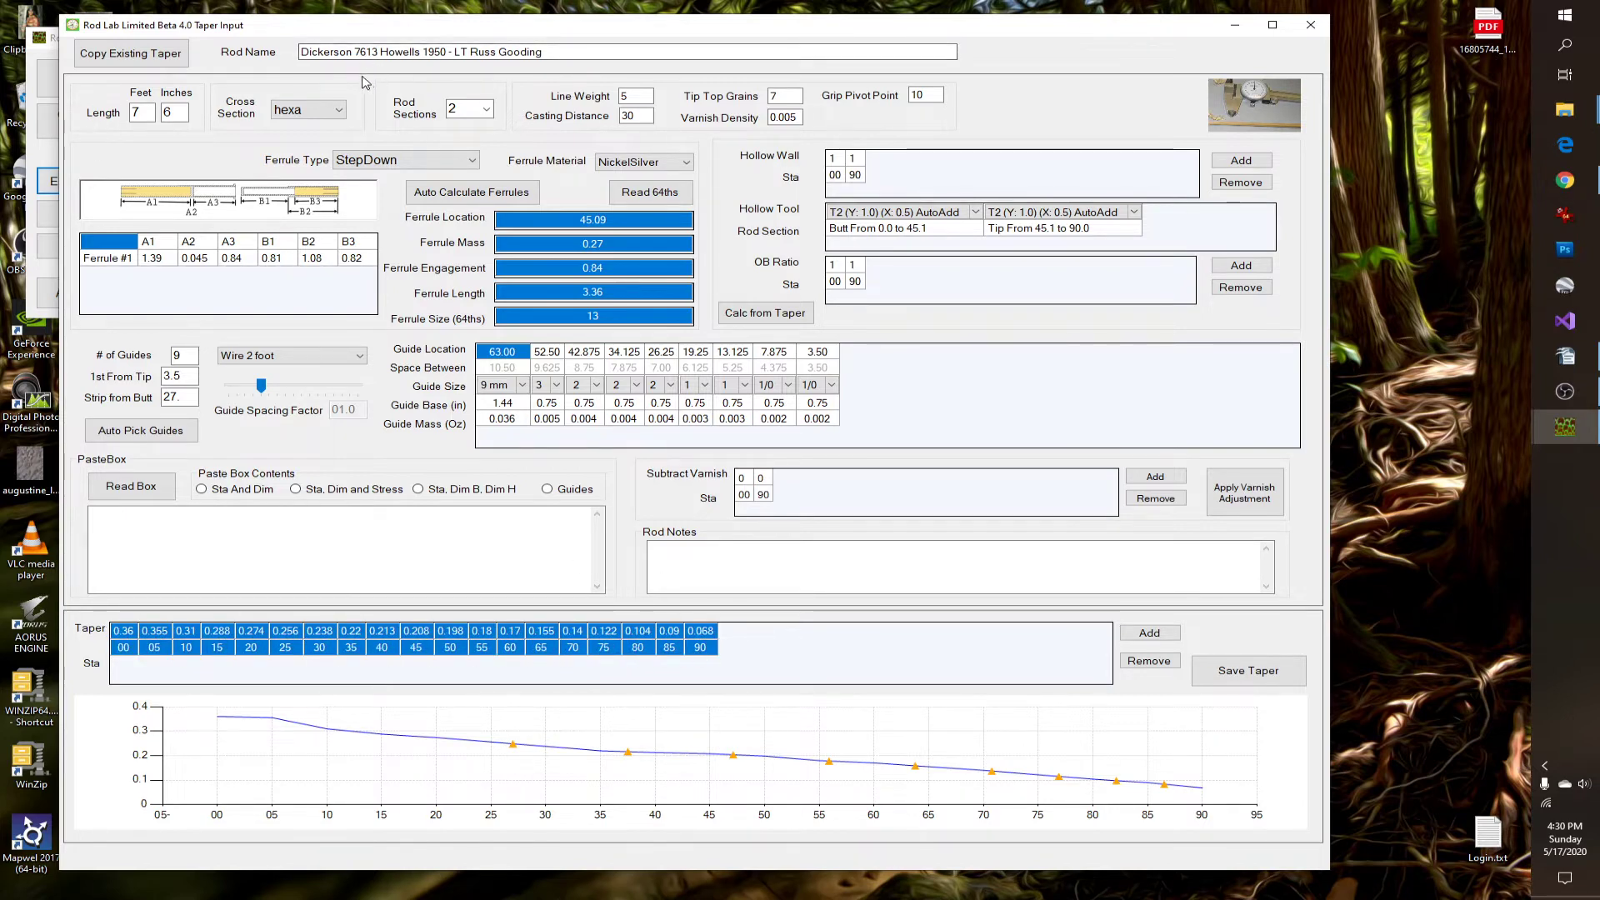
pyautogui.click(699, 649)
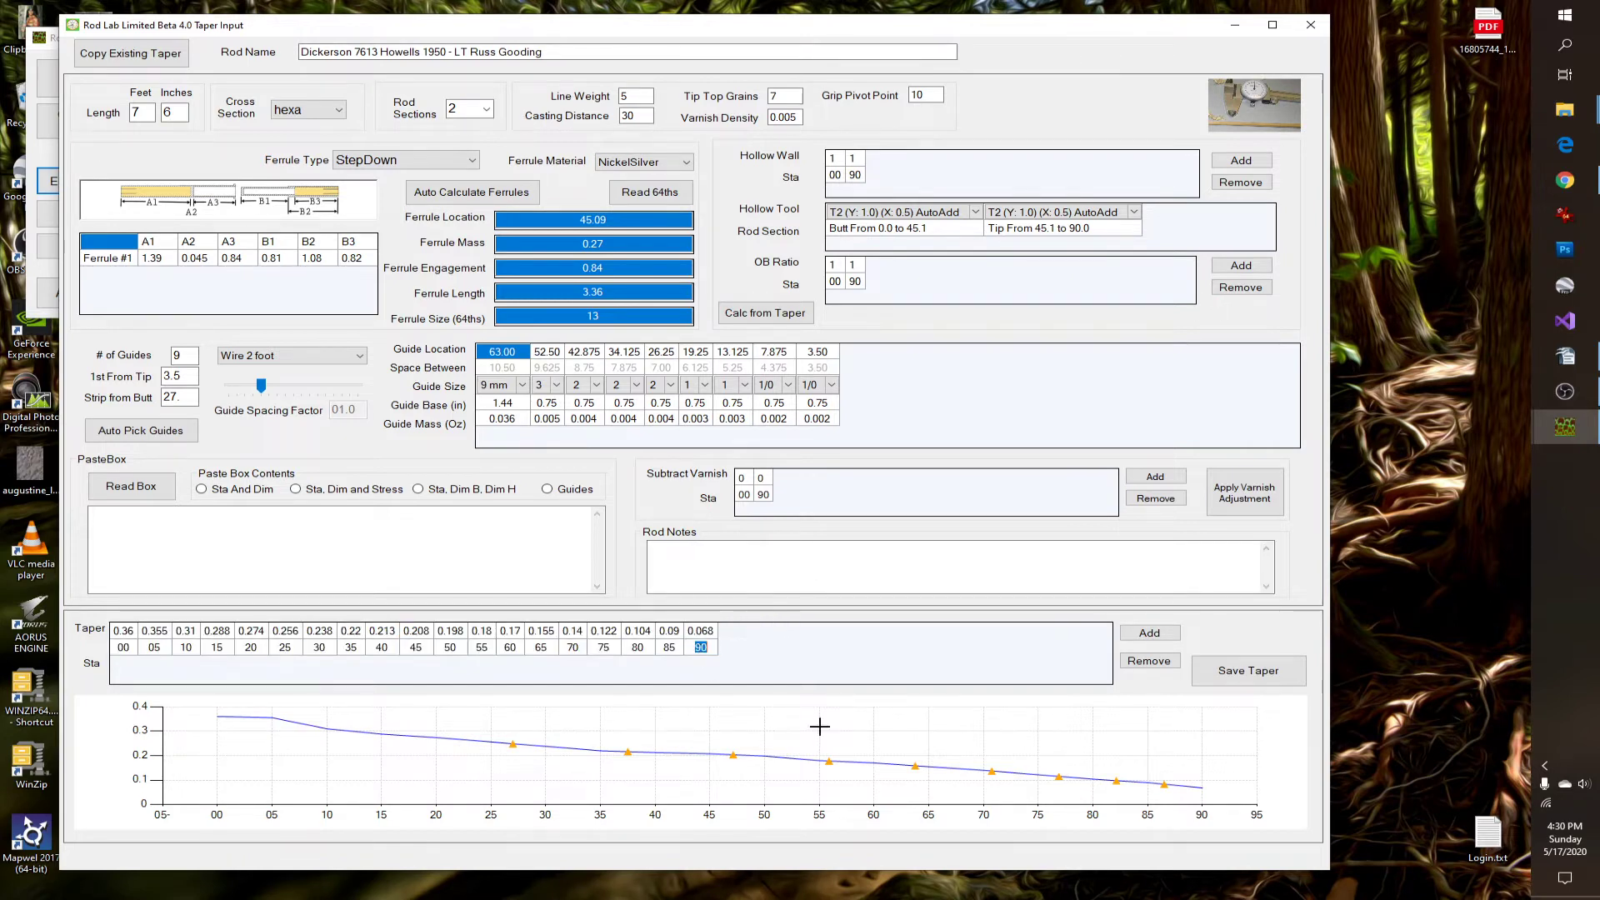
pyautogui.click(677, 656)
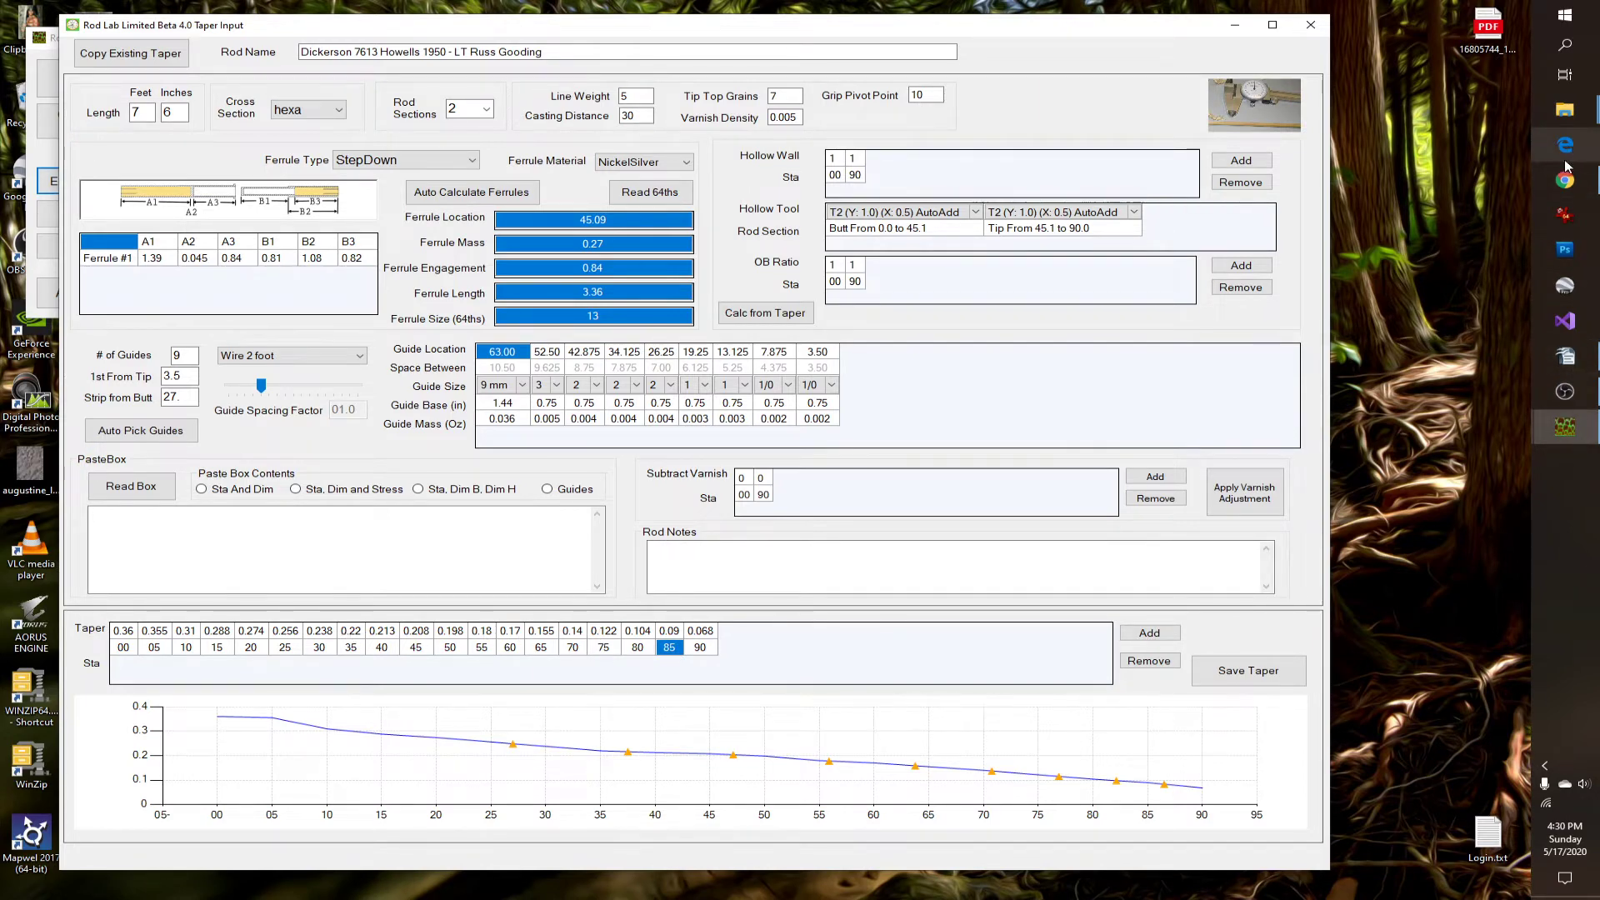
pyautogui.click(1563, 189)
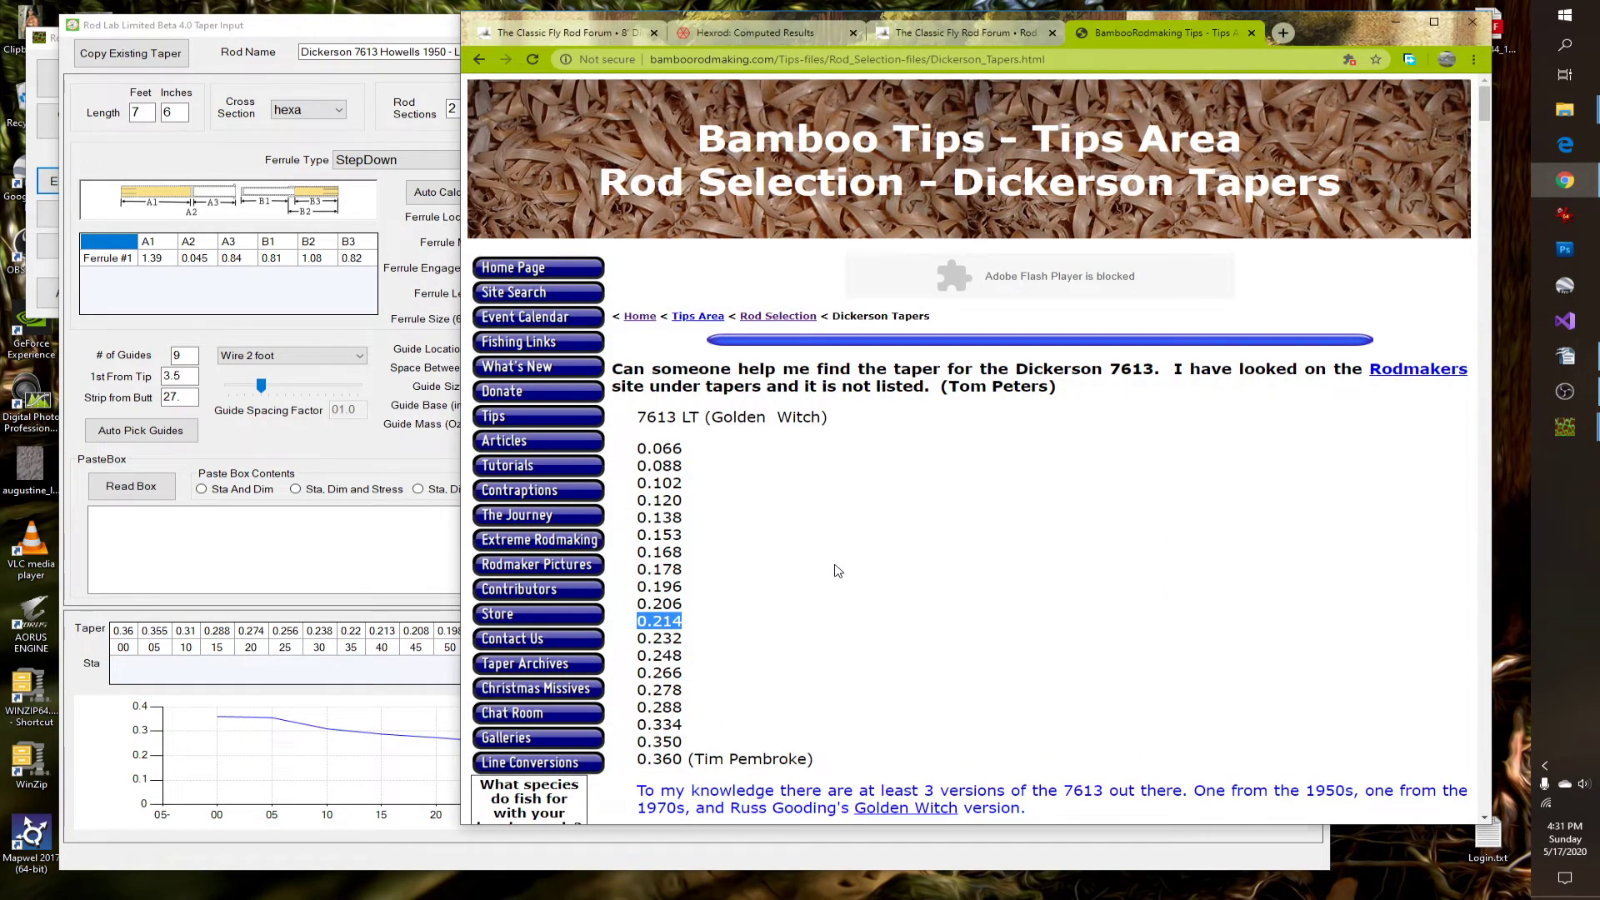
pyautogui.scroll(-1, 837, 570)
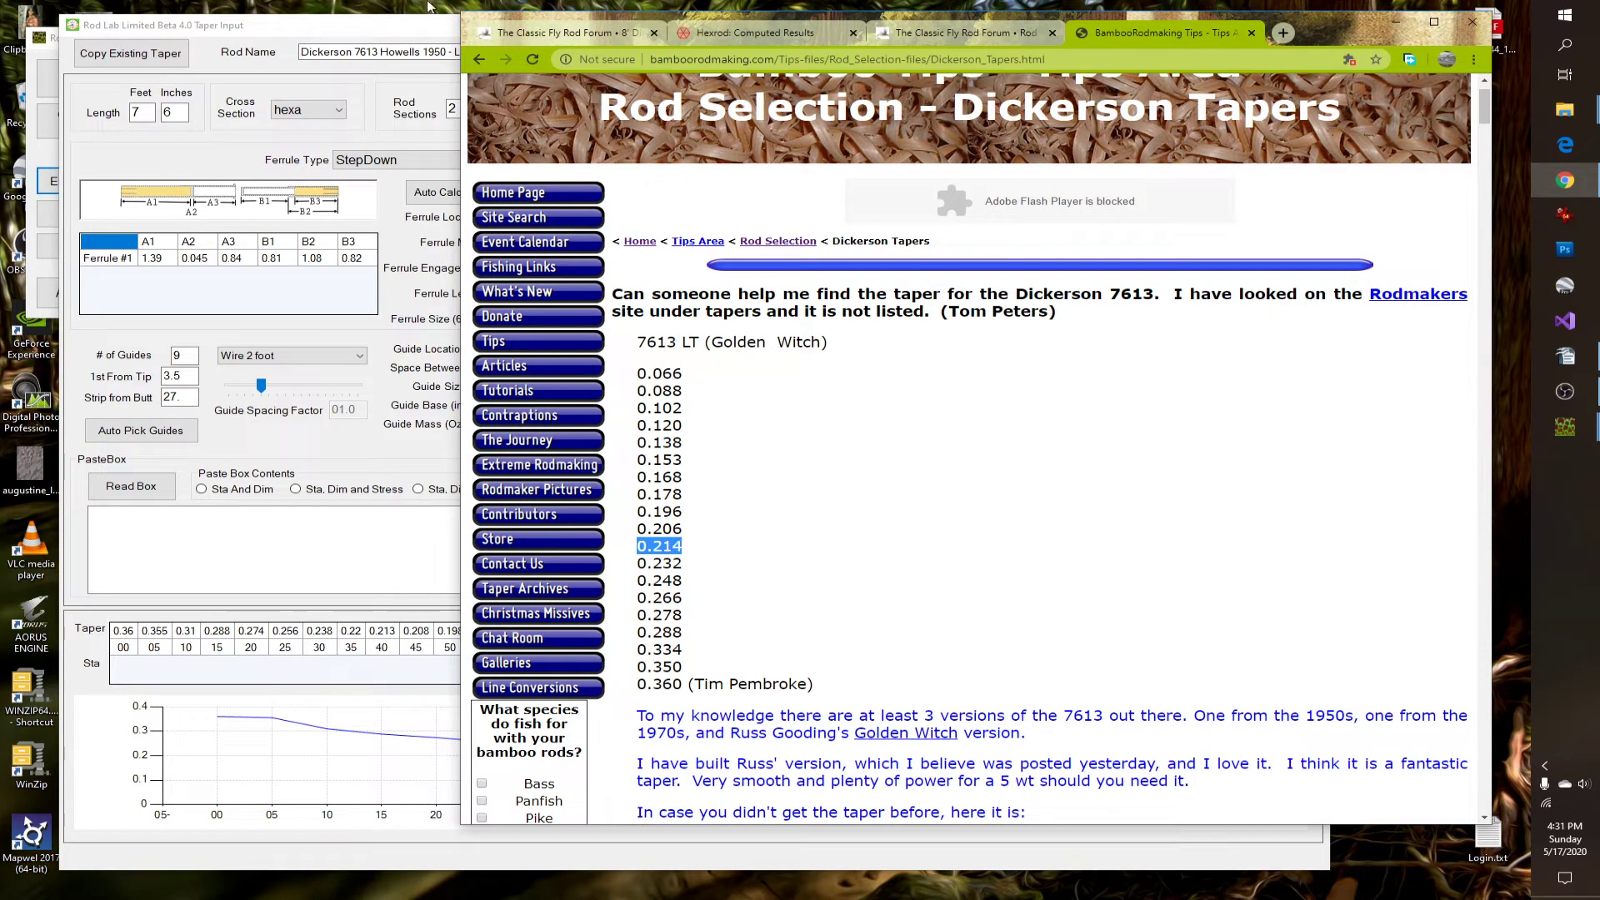
pyautogui.click(383, 34)
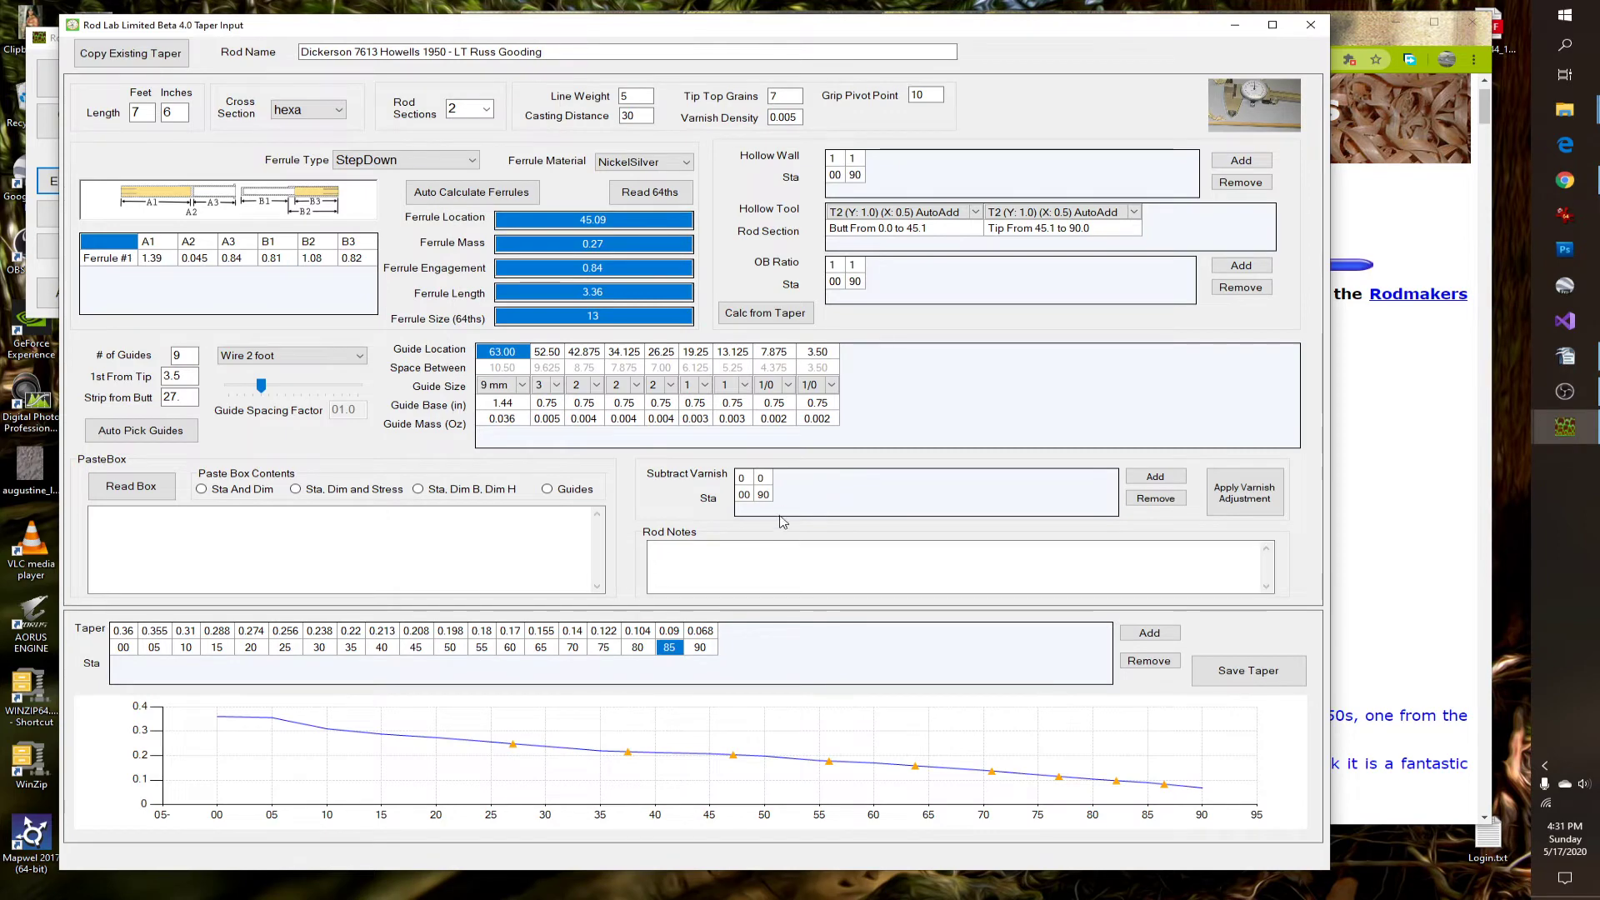
# Step: Set the varnish subtraction to .002 at stations 00 and 90 and apply the adjustment to the taper
pyautogui.click(768, 481)
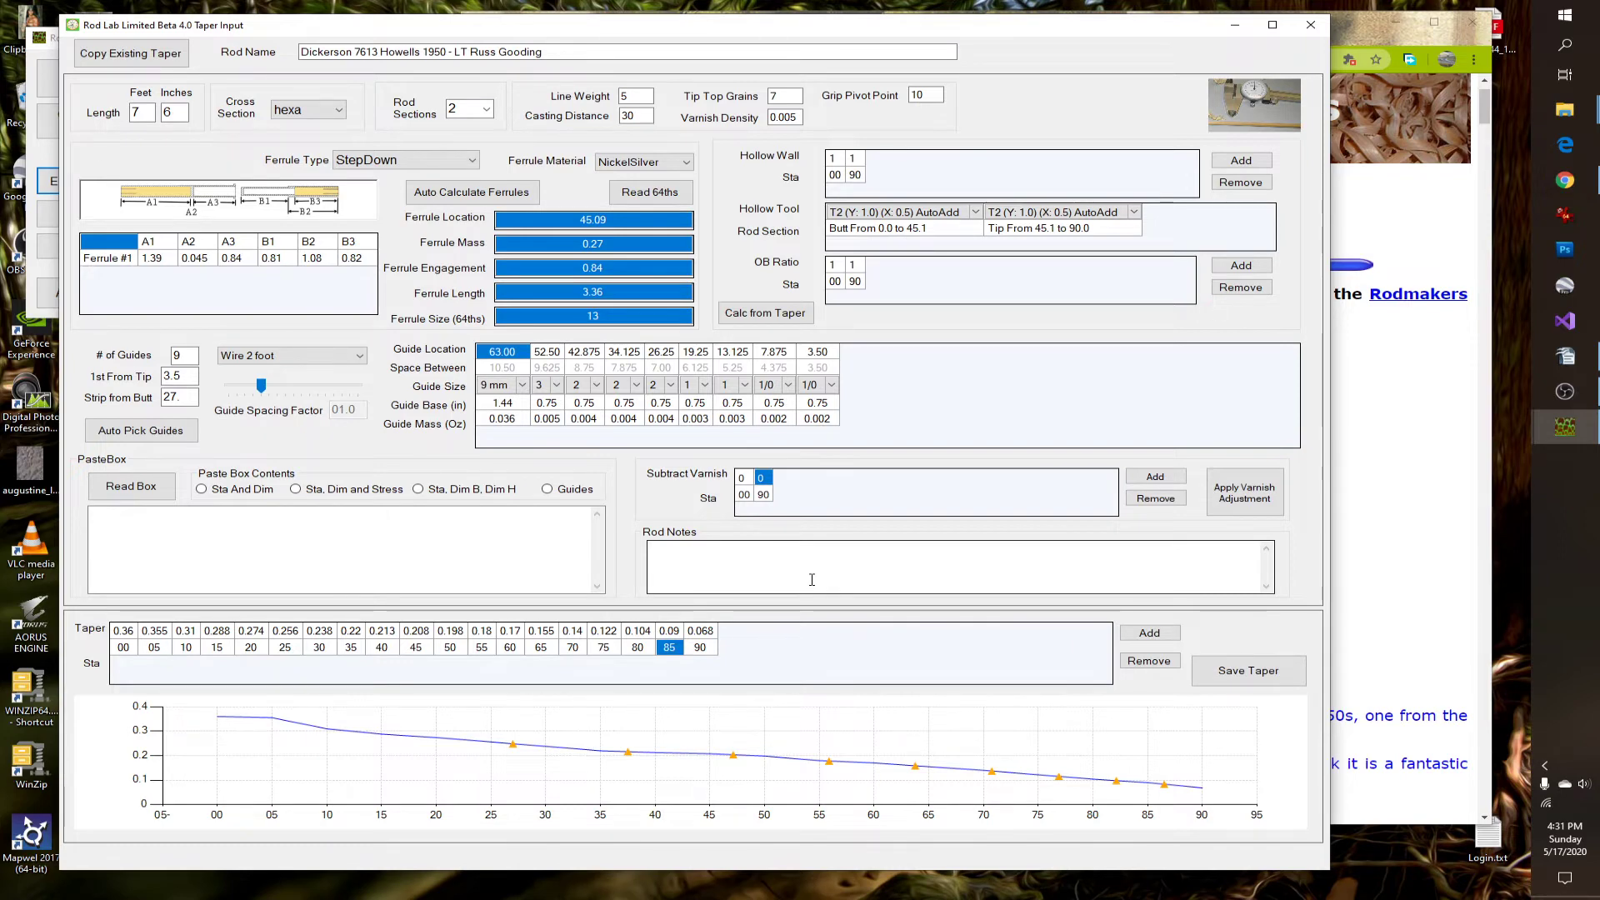
pyautogui.write('.002')
pyautogui.click(741, 477)
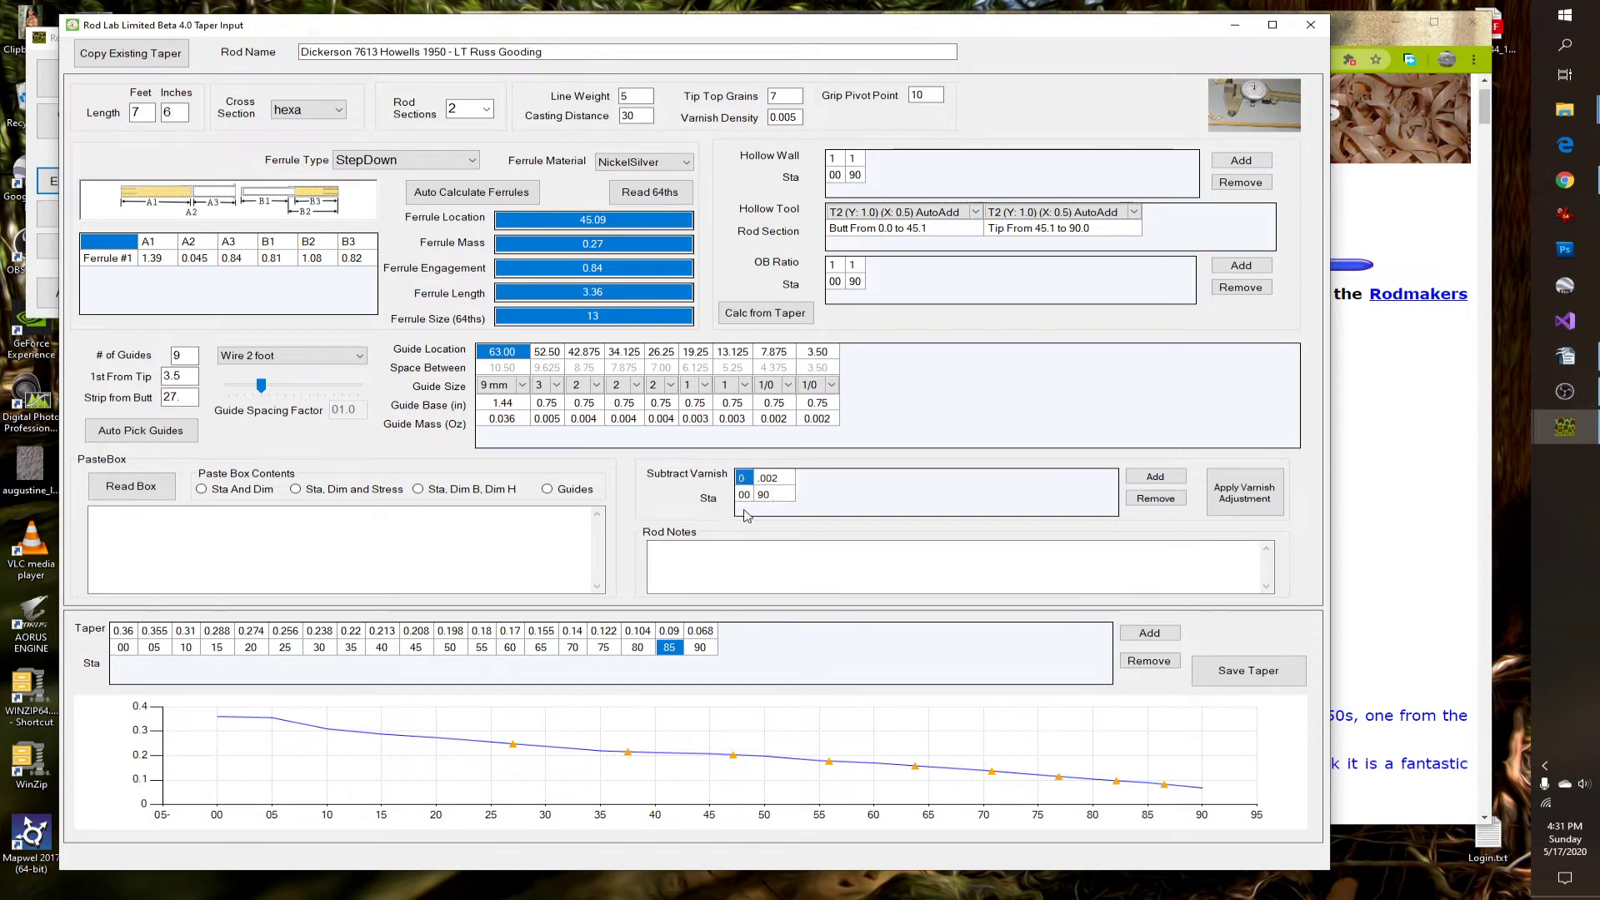
pyautogui.write('.0')
pyautogui.write('02')
pyautogui.press('Tab')
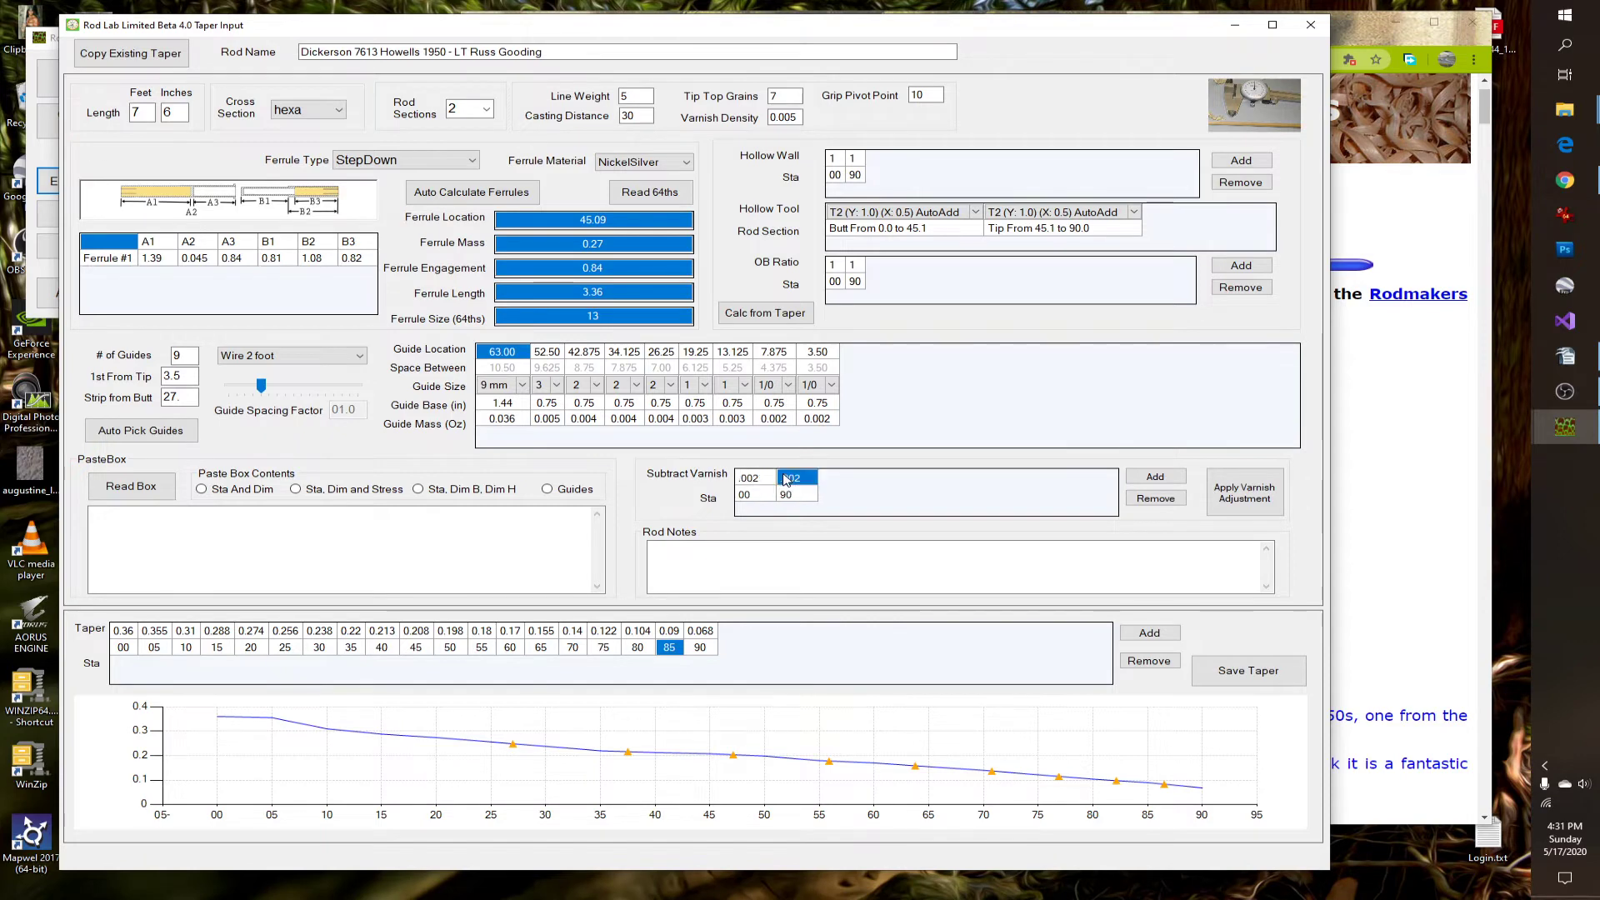
pyautogui.click(1257, 493)
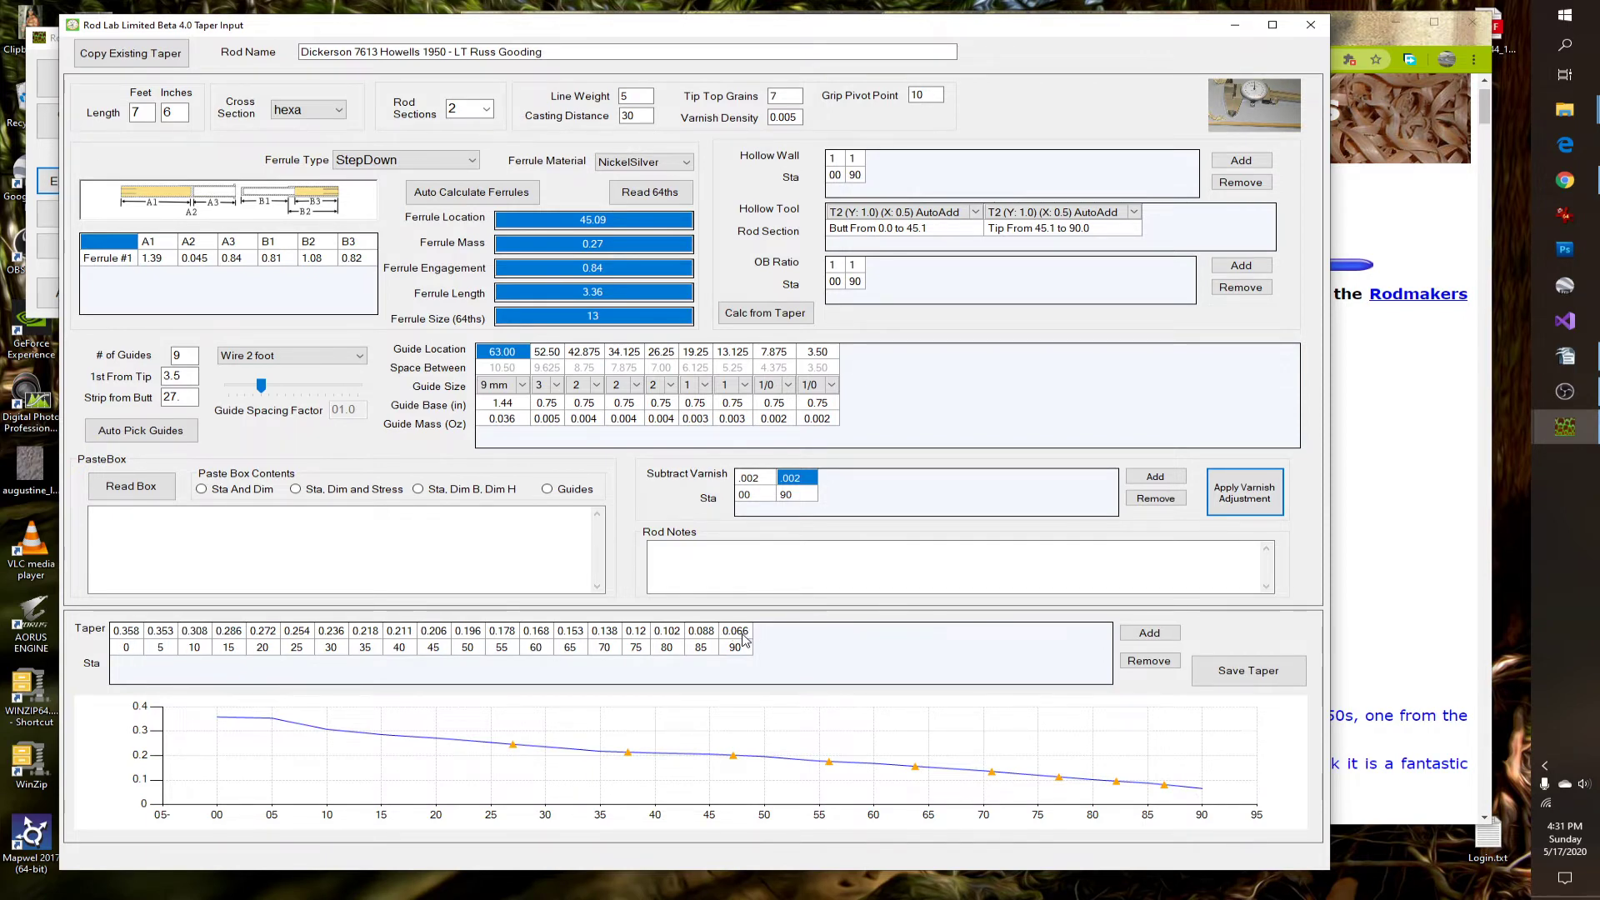
# Step: Arrange the Dickerson Tapers web page beside the Taper Input window so the published 7613 LT values can be read while editing
pyautogui.click(1565, 180)
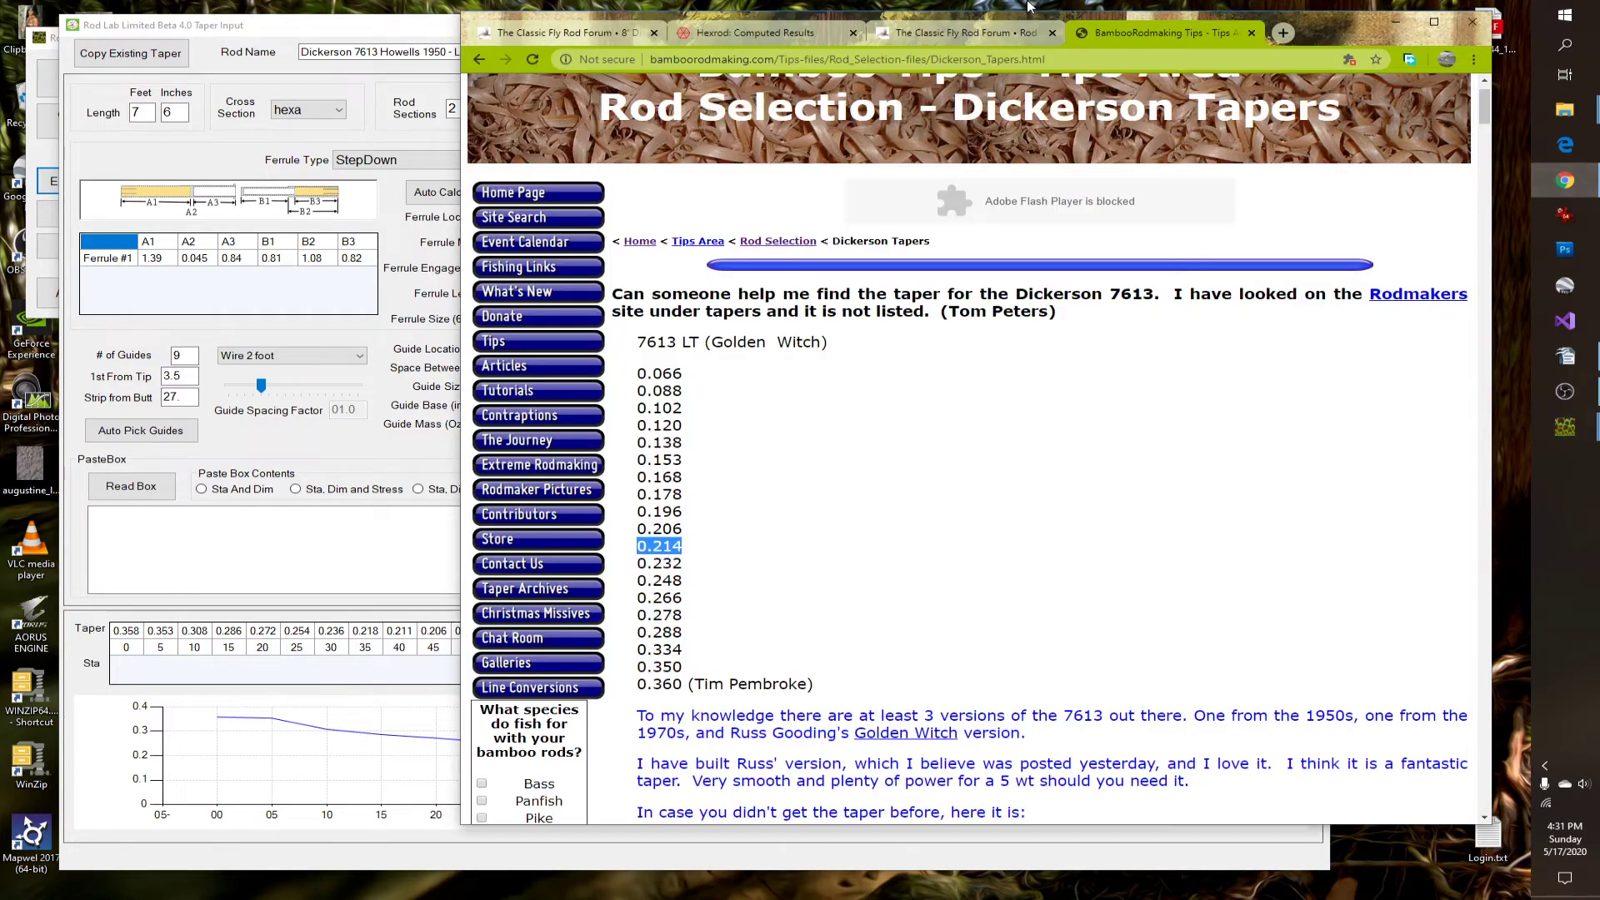
pyautogui.moveTo(767, 18); pyautogui.dragTo(1457, 49)
pyautogui.moveTo(1067, 32); pyautogui.dragTo(1039, 25)
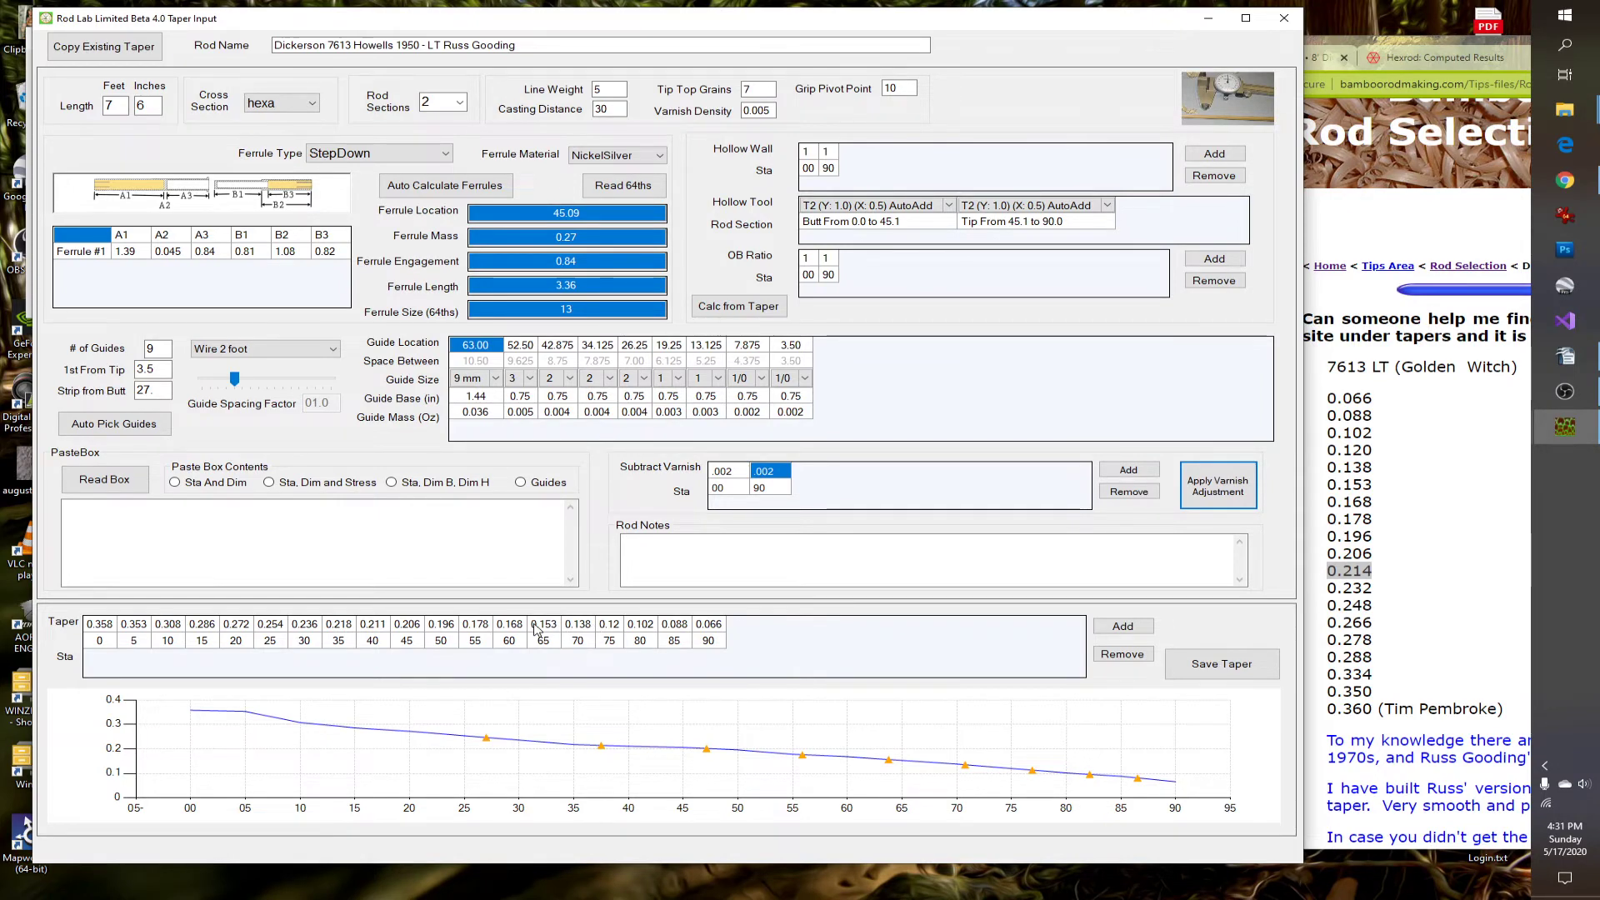
# Step: Set the taper dimension at station 40 to .214 and at station 35 to .232, following the 7613 LT (Golden Witch) list
pyautogui.click(475, 626)
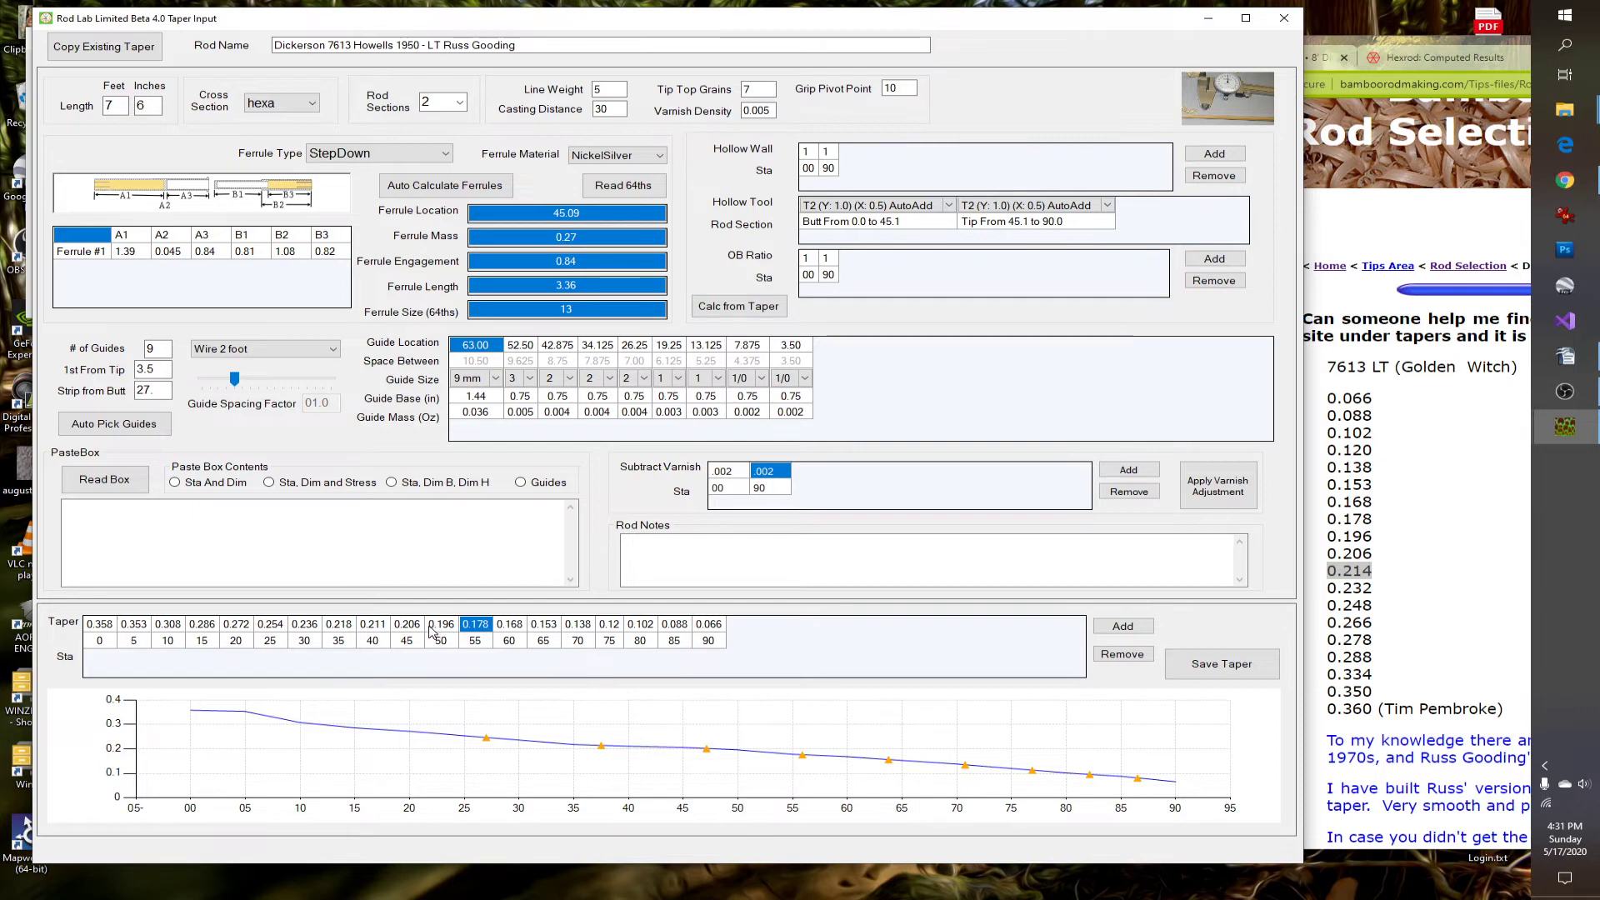
pyautogui.click(409, 626)
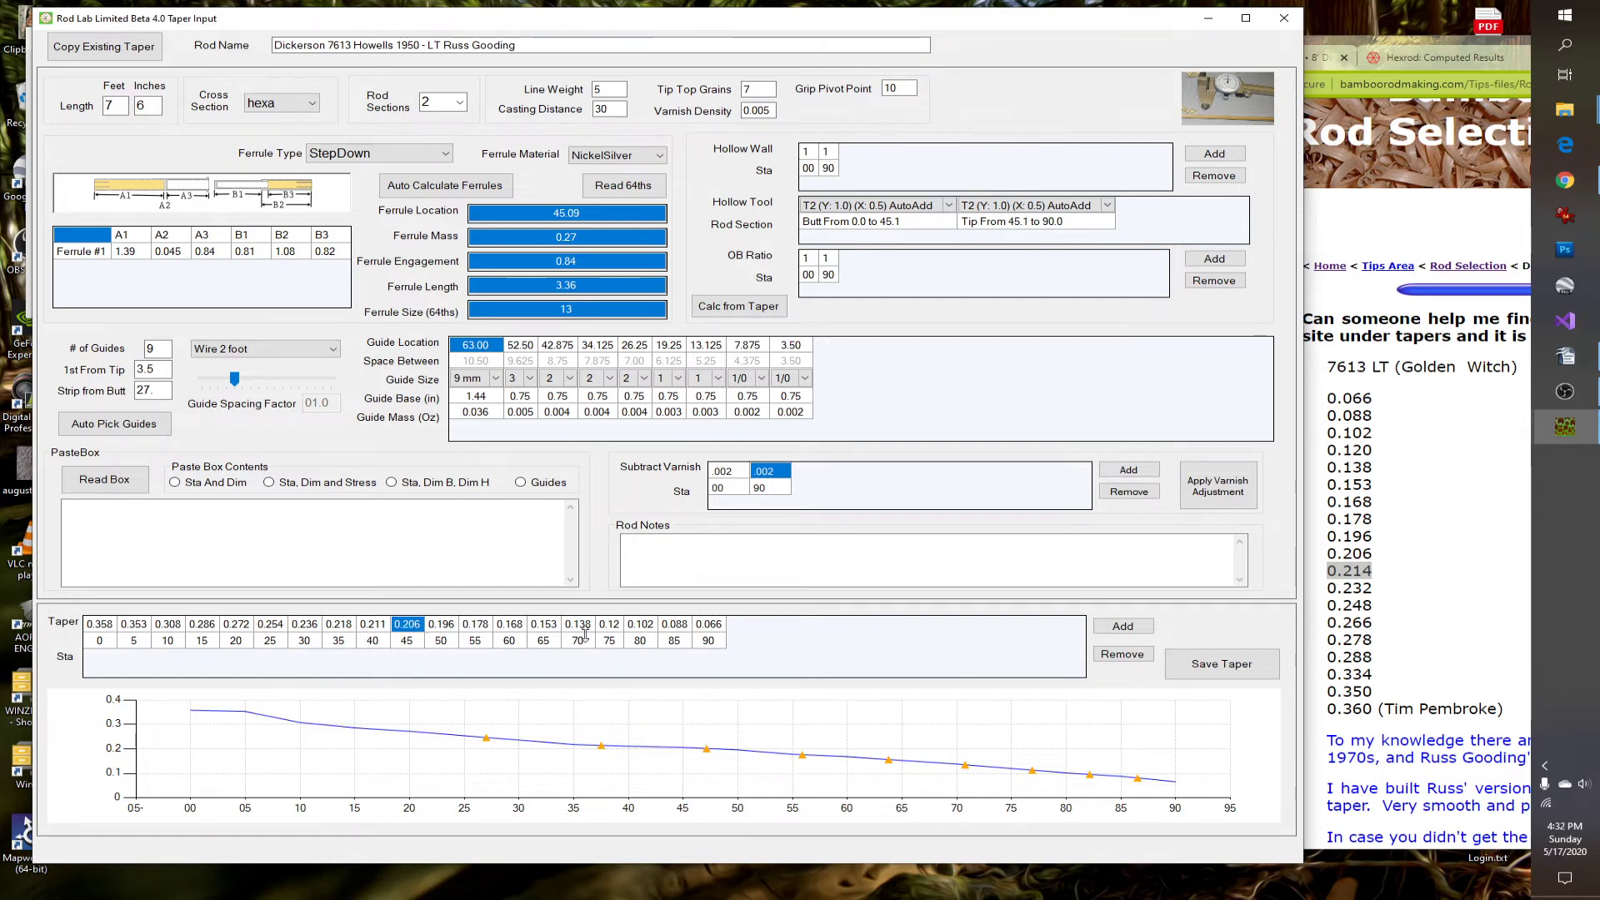
pyautogui.press('Left')
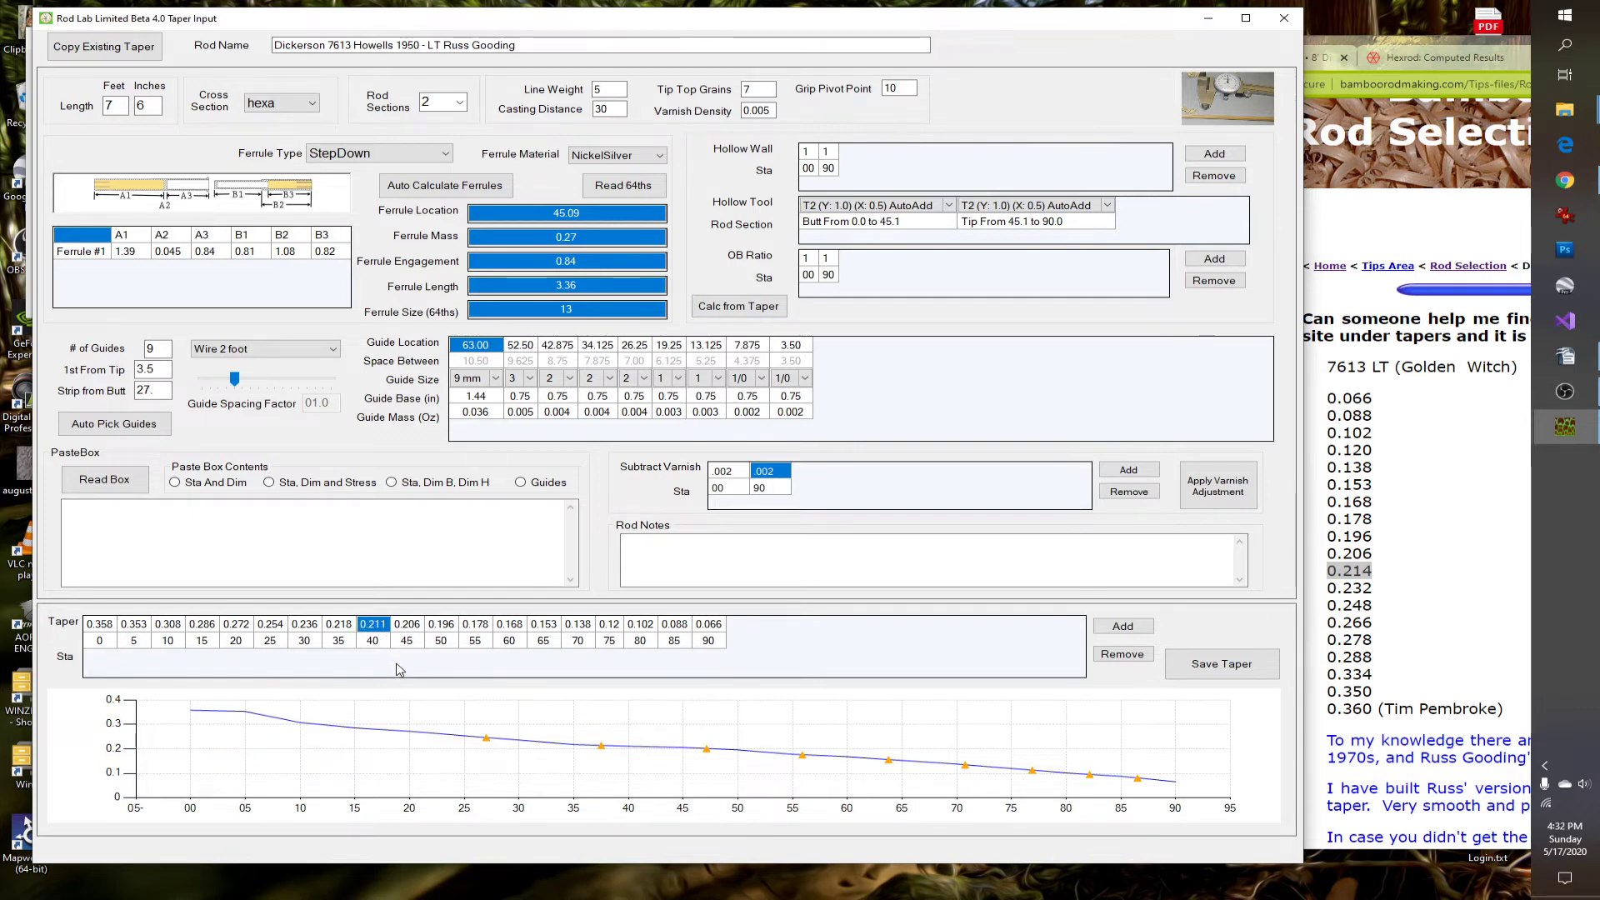
pyautogui.write('.214')
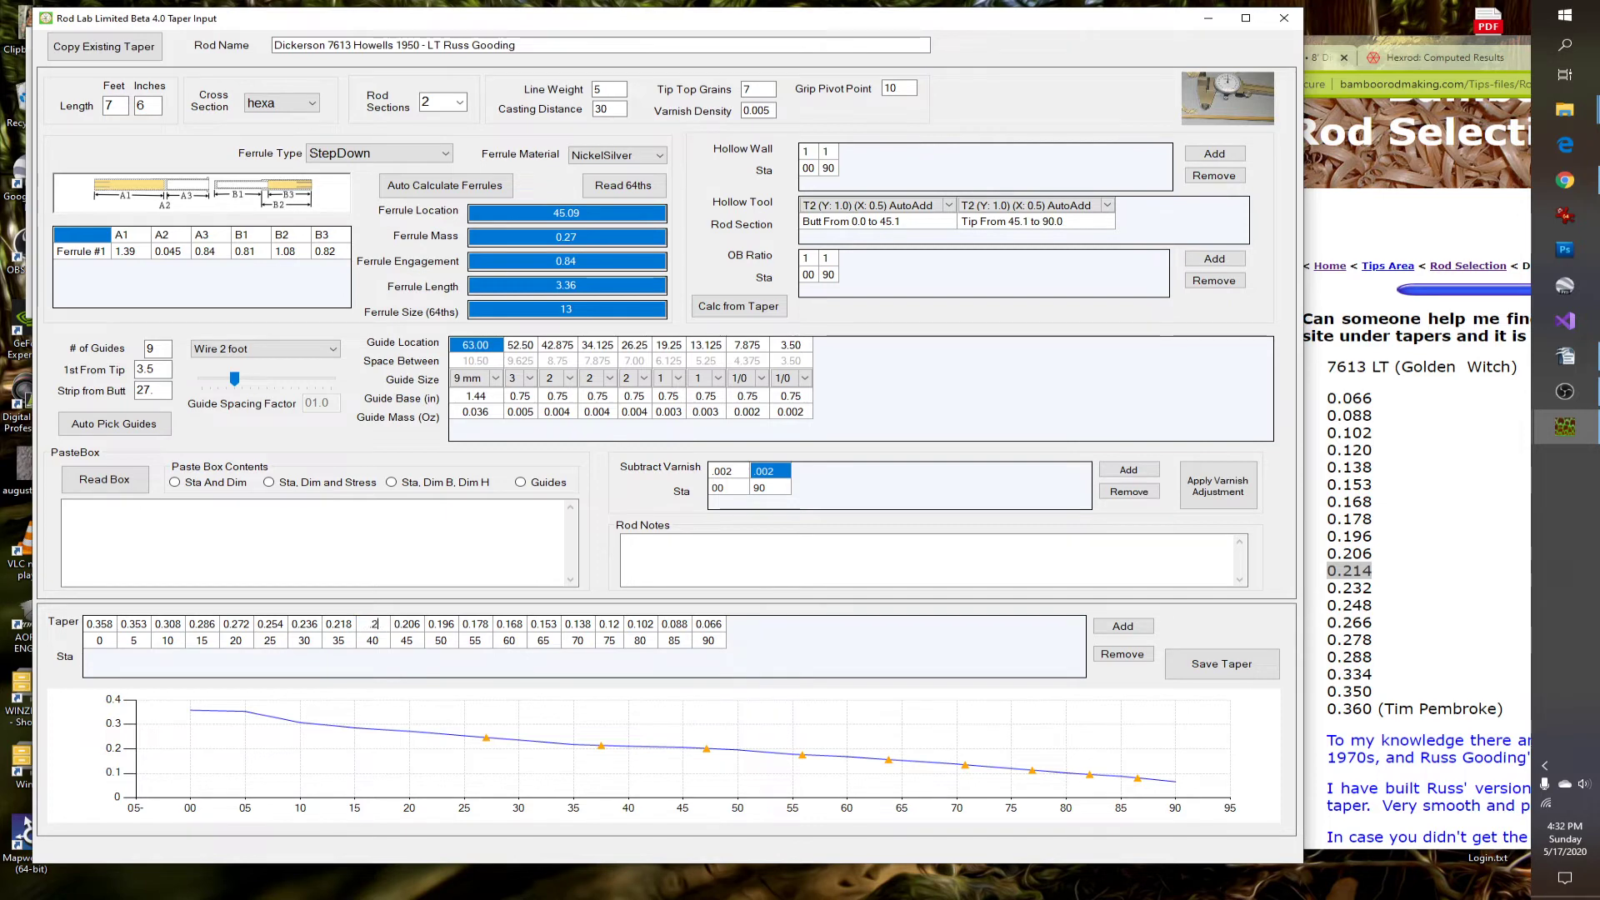
pyautogui.click(337, 625)
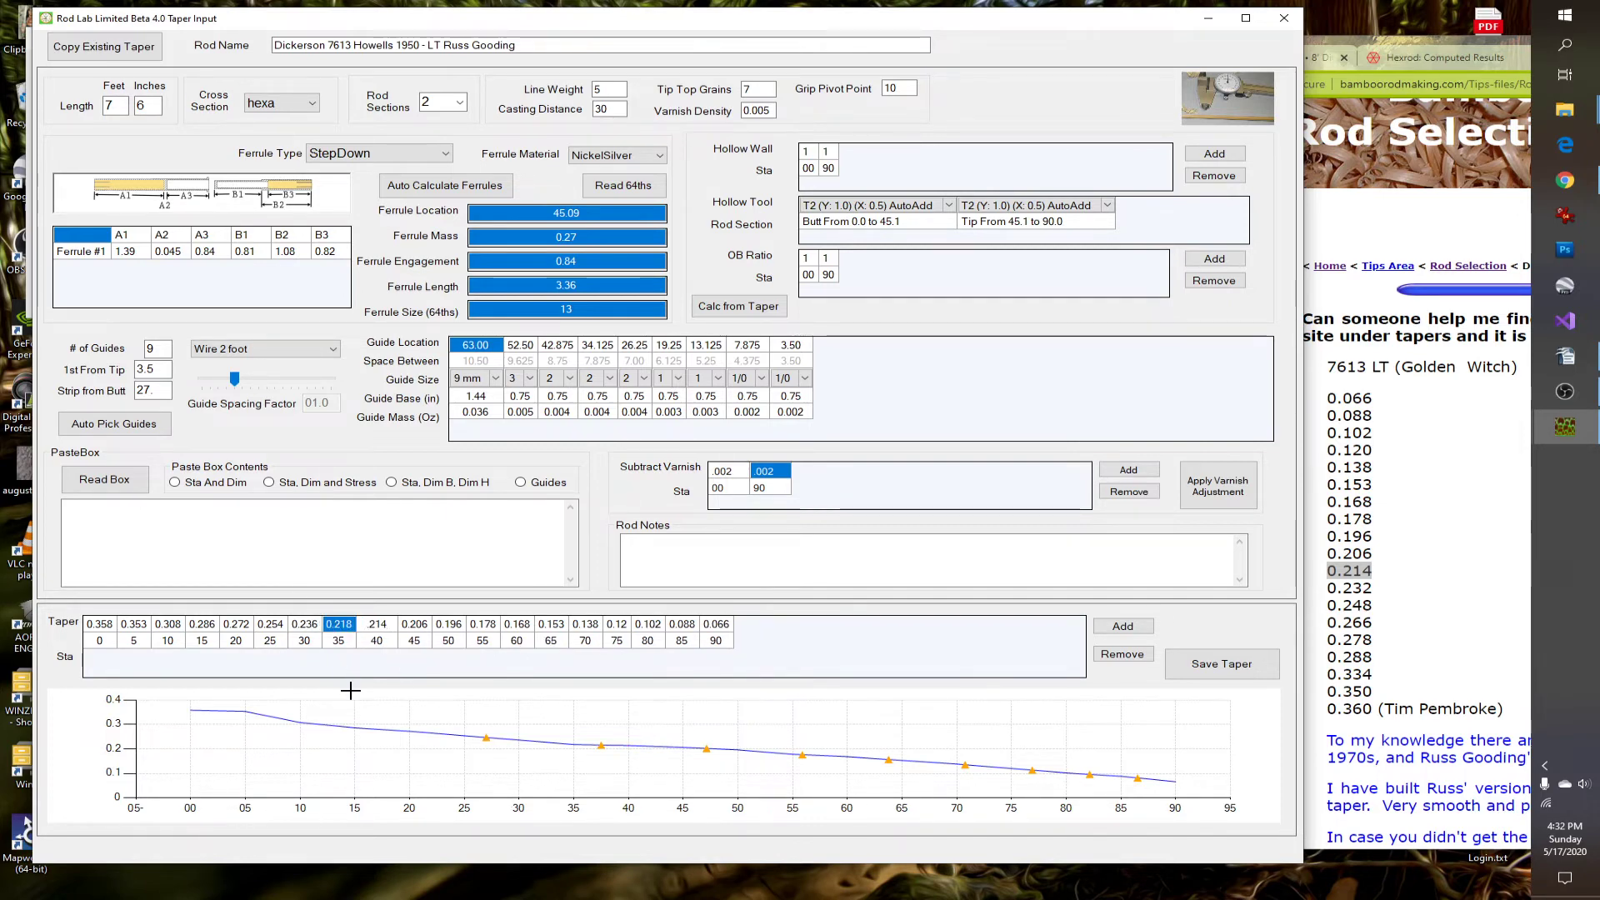
pyautogui.press('BackSpace')
pyautogui.write('.232')
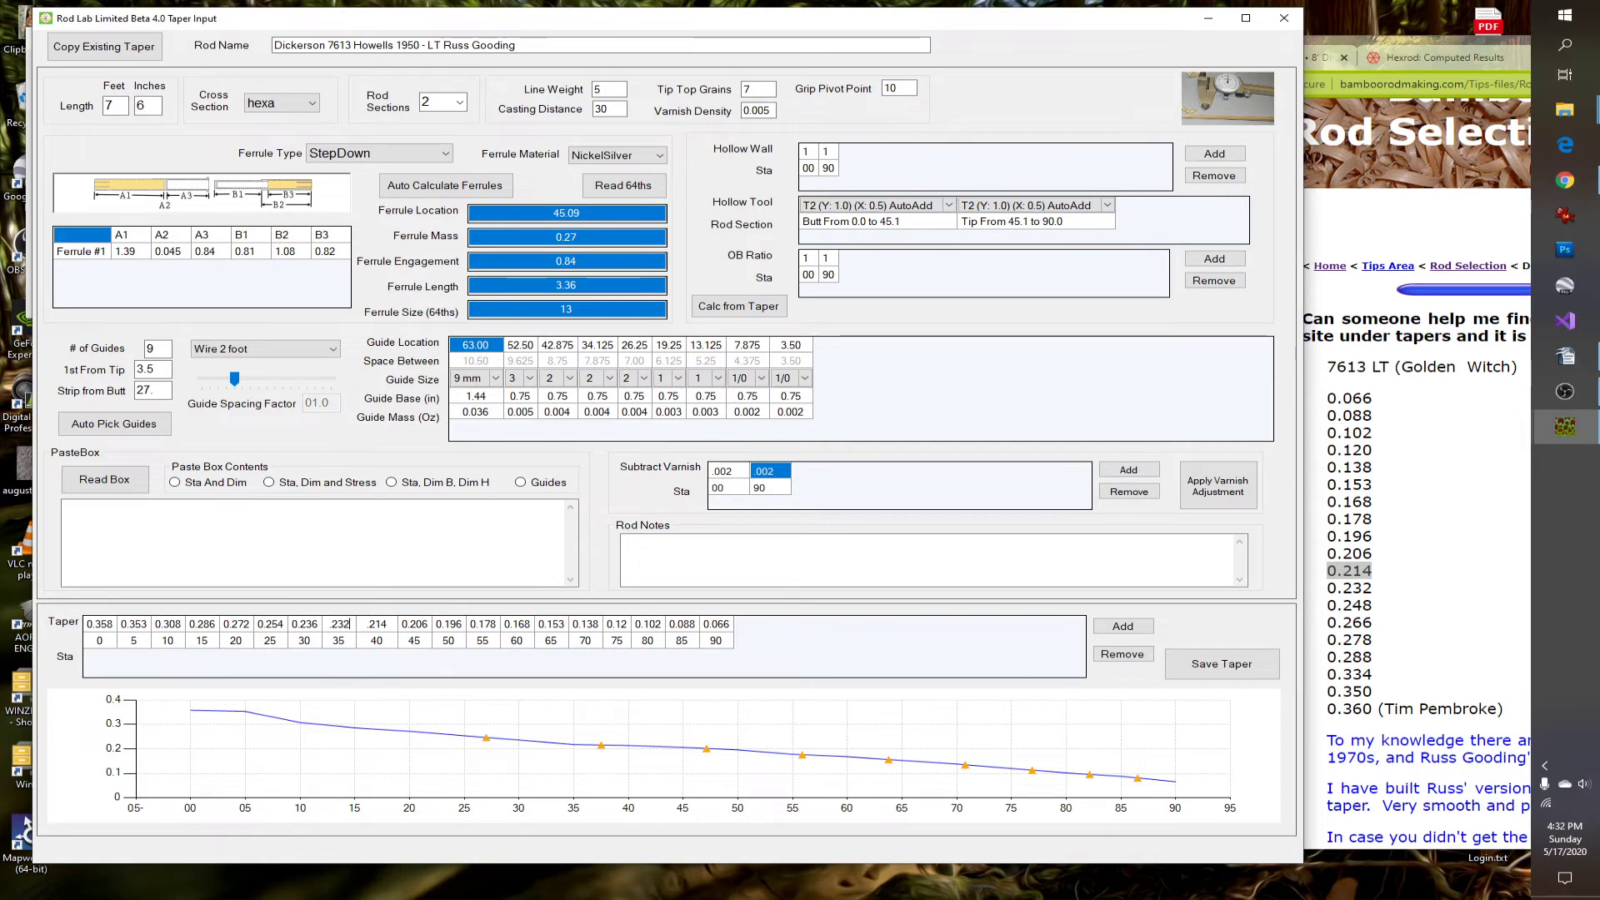
# Step: Set the taper dimension at station 30 to .248 and at station 25 to .266
pyautogui.click(305, 624)
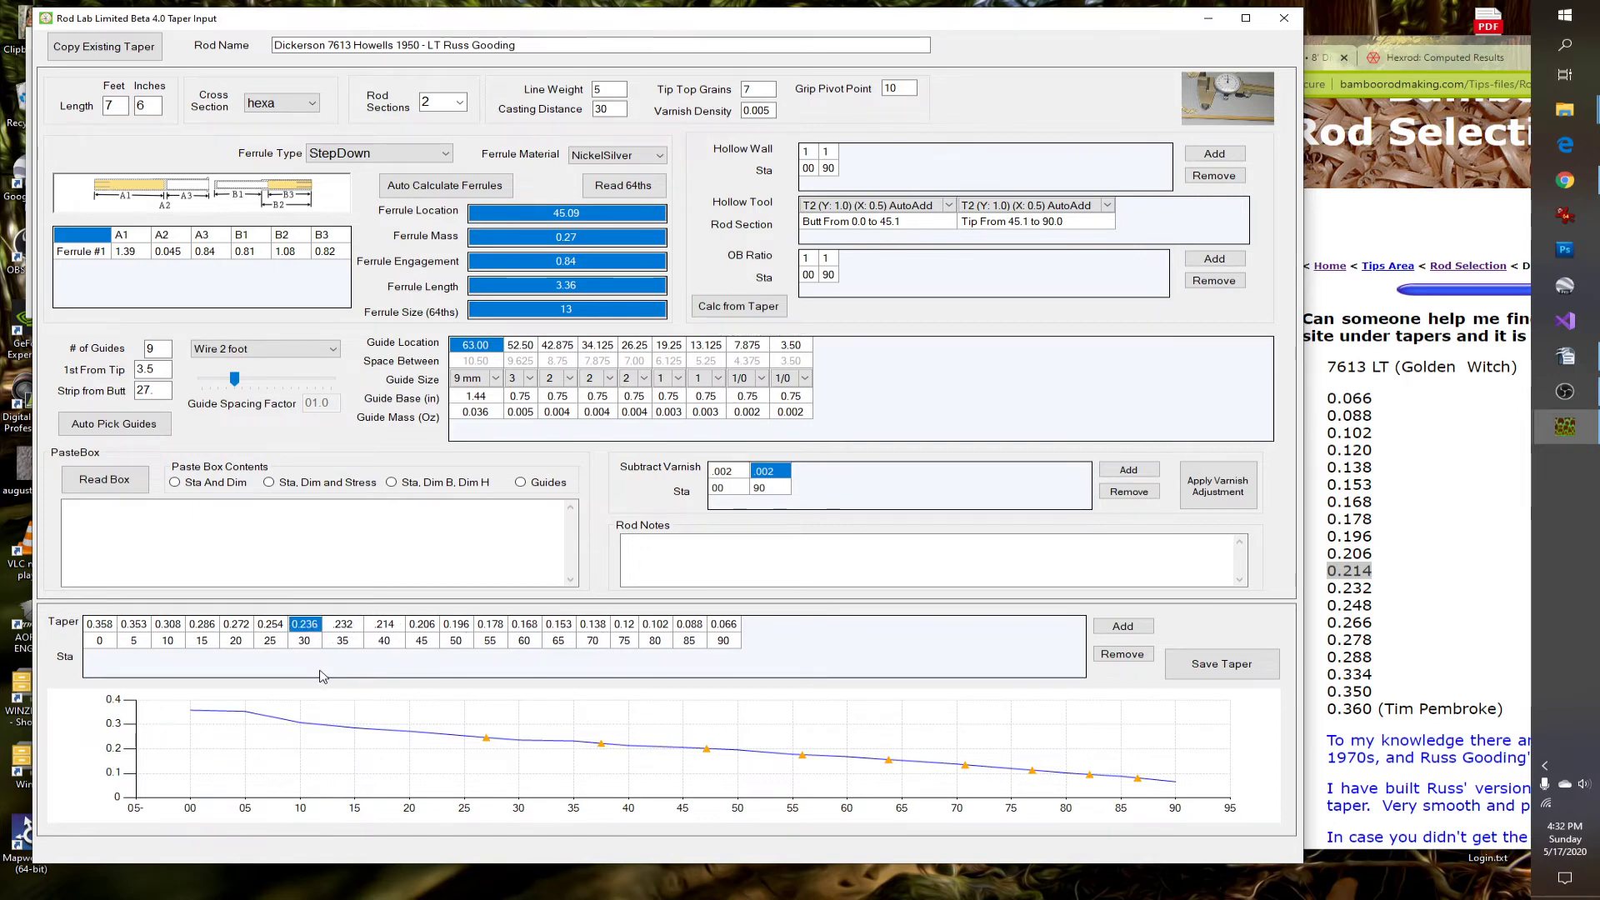
pyautogui.press('BackSpace')
pyautogui.write('.248')
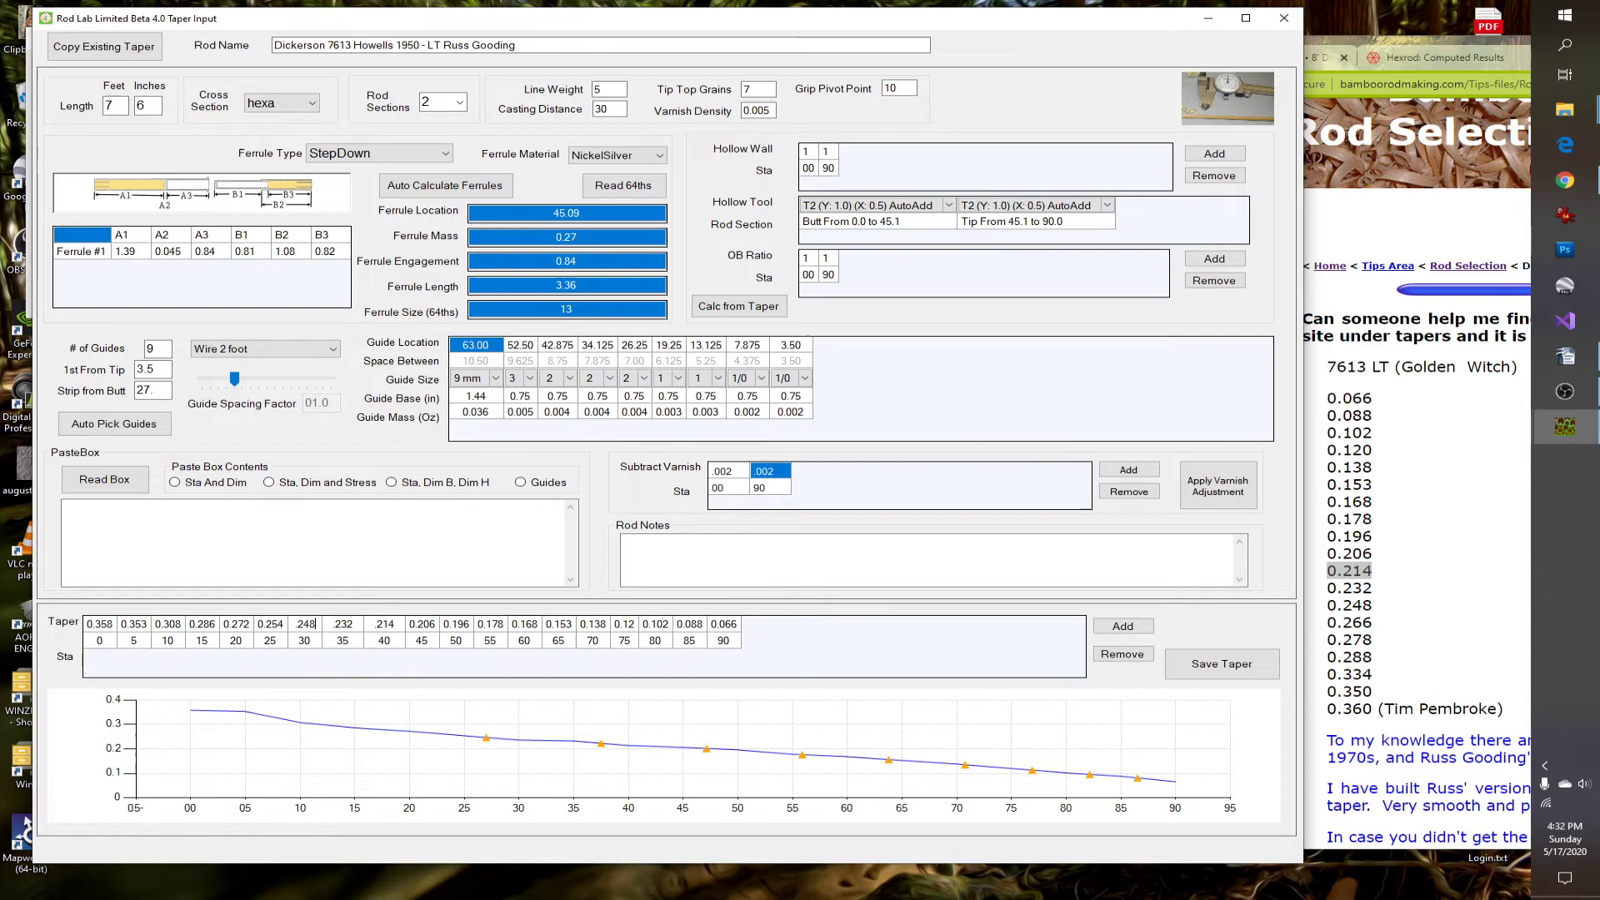
pyautogui.click(269, 624)
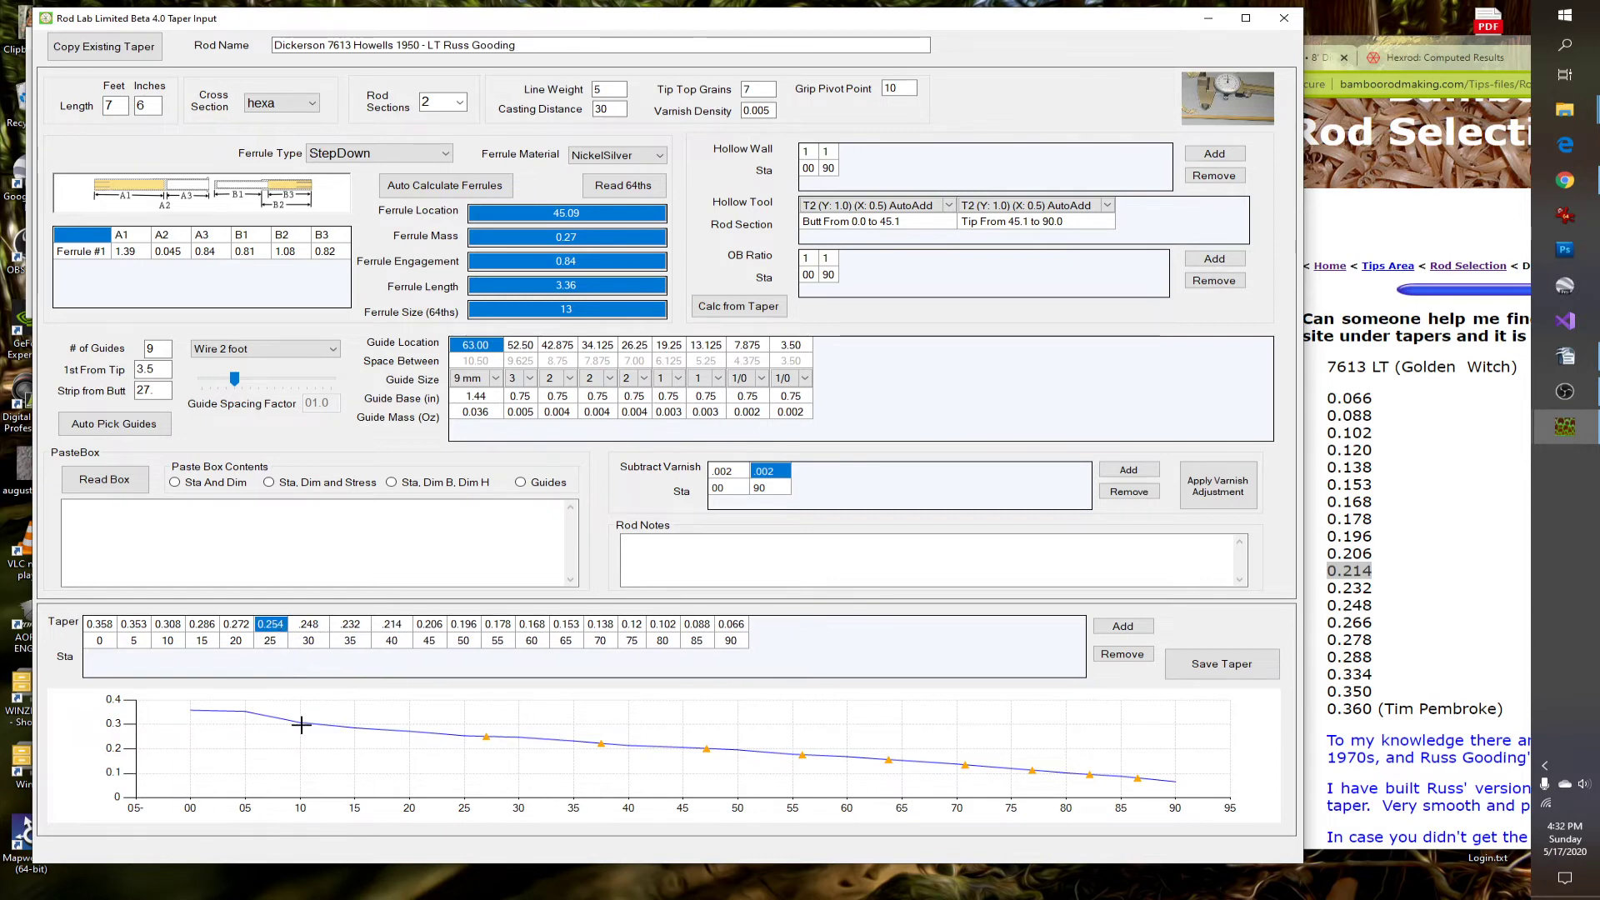
pyautogui.press('BackSpace')
pyautogui.write('.26')
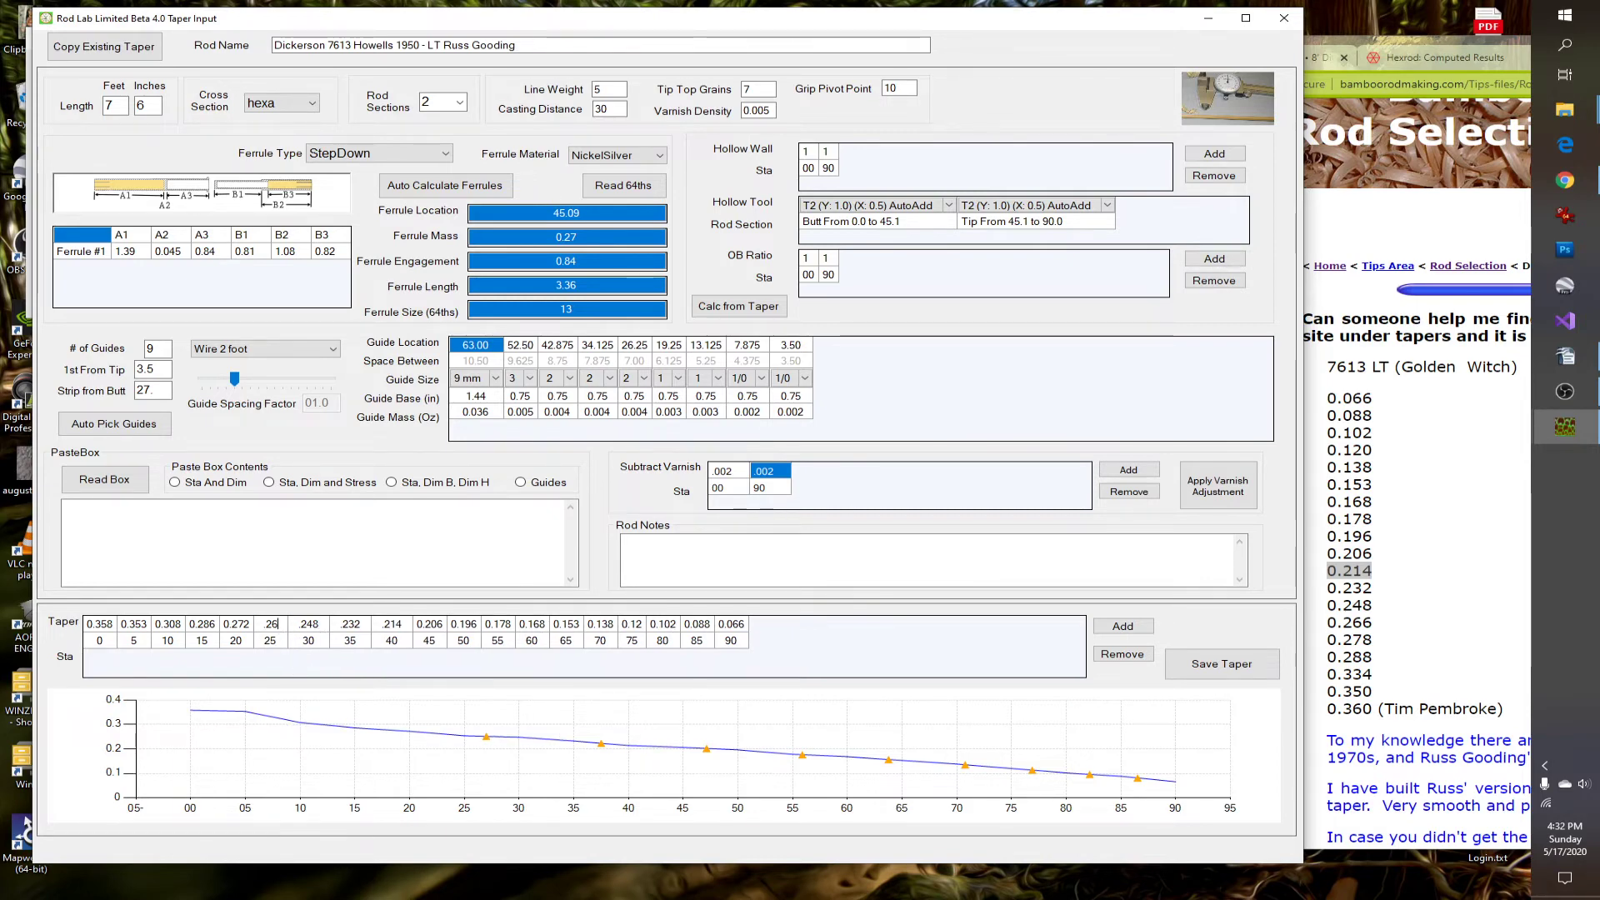
pyautogui.write('6')
# Step: Set the taper dimensions at stations 20, 15 and 10 to .278, .288 and .334 respectively
pyautogui.click(241, 625)
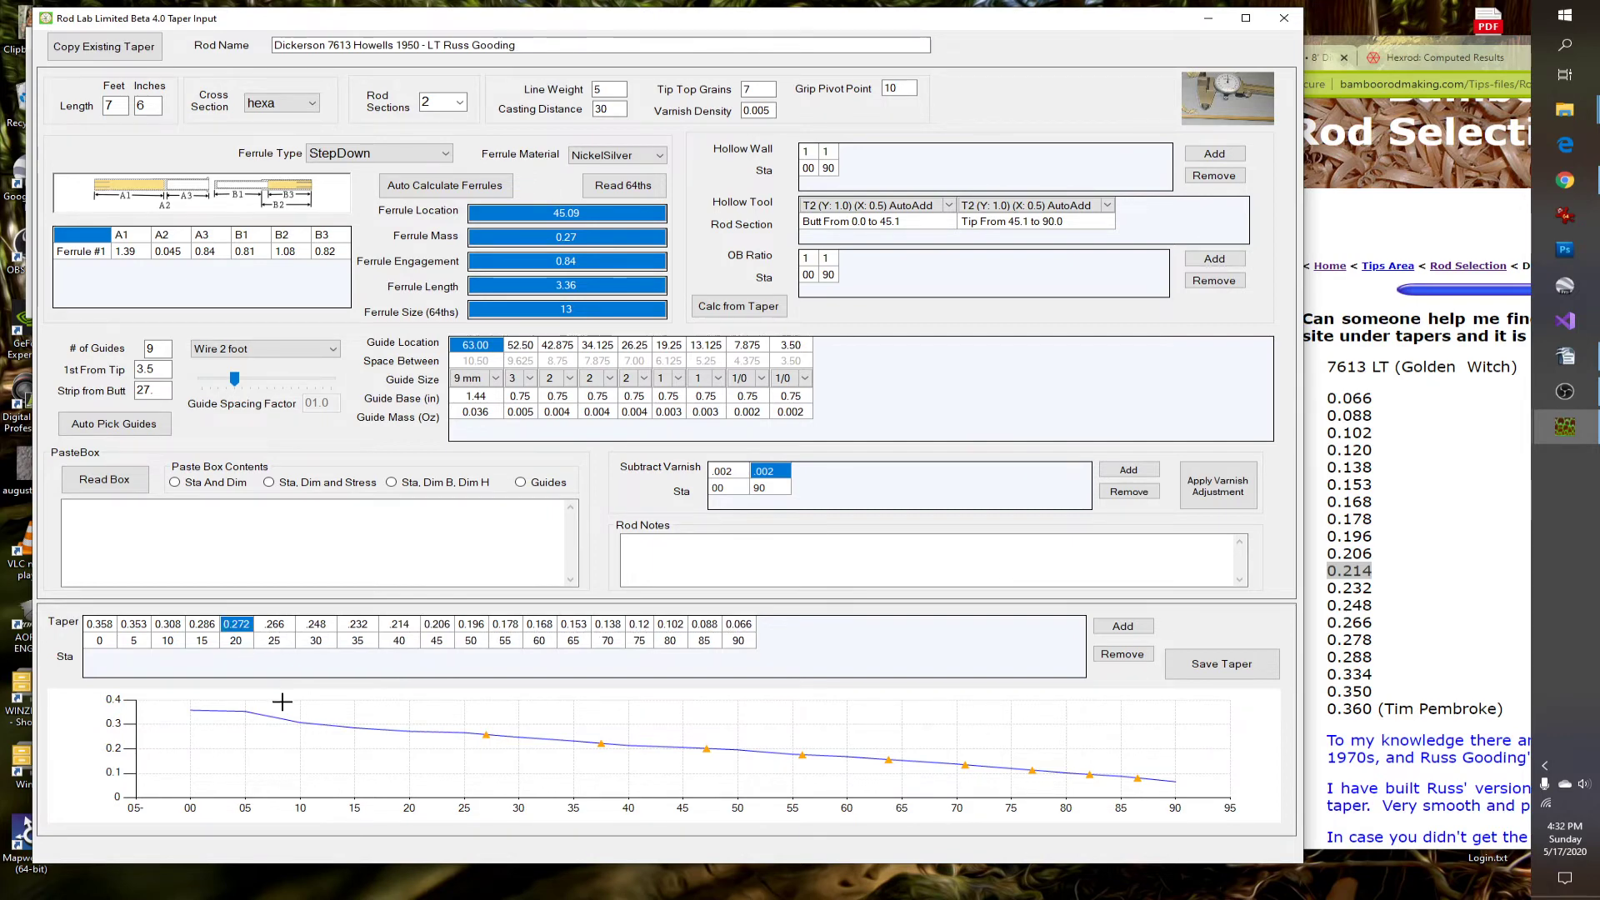
pyautogui.write('.278')
pyautogui.click(211, 627)
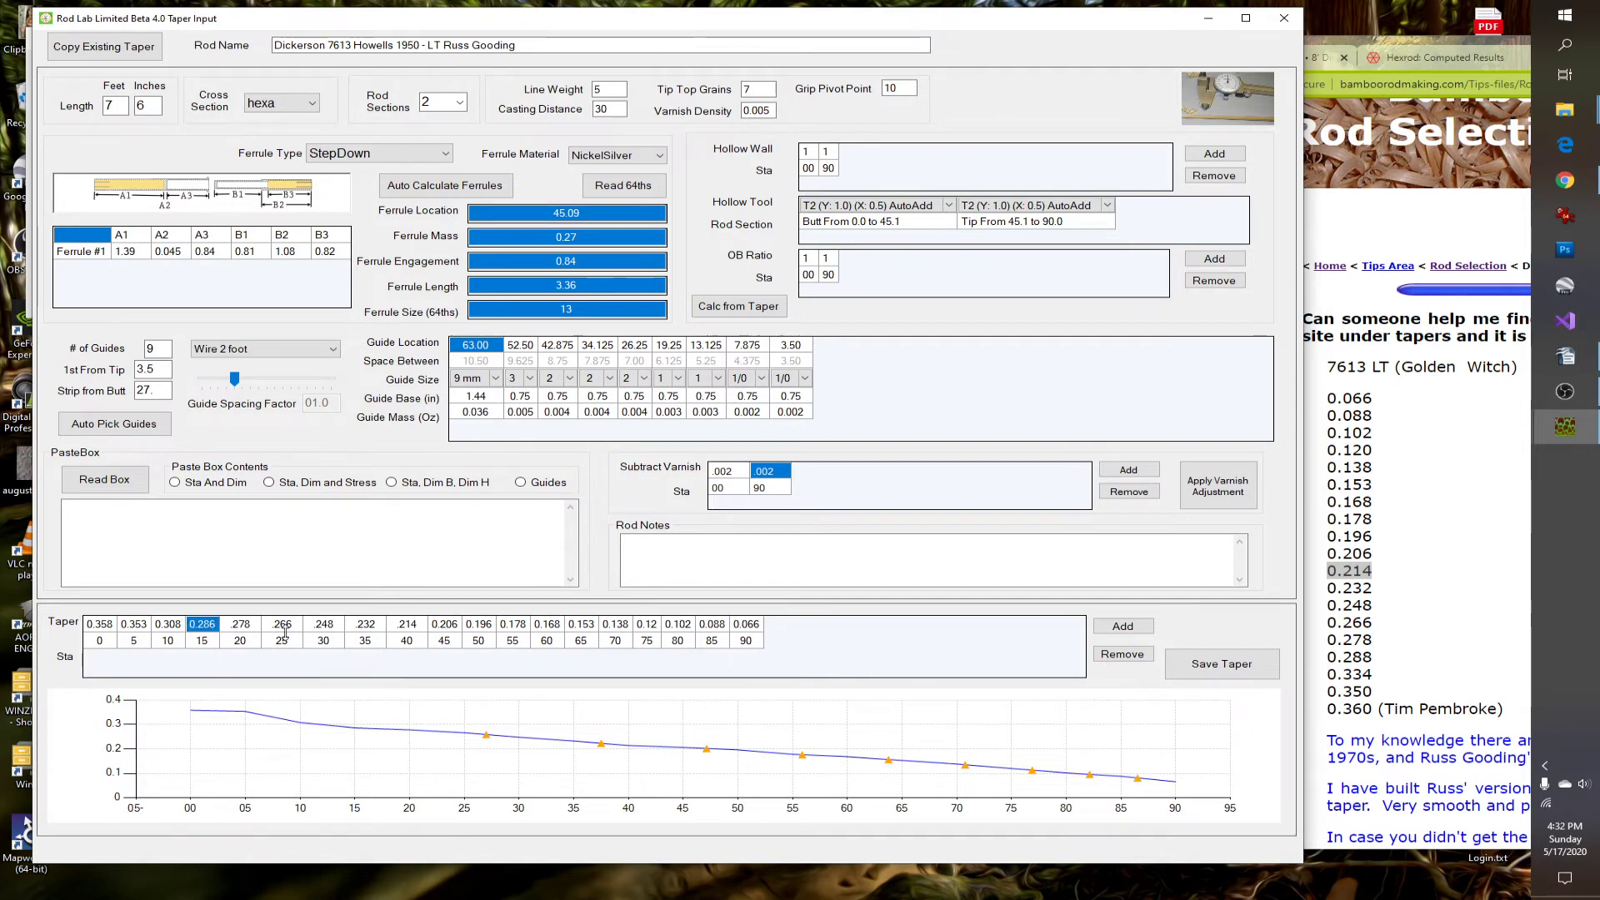
pyautogui.write('.288')
pyautogui.click(176, 631)
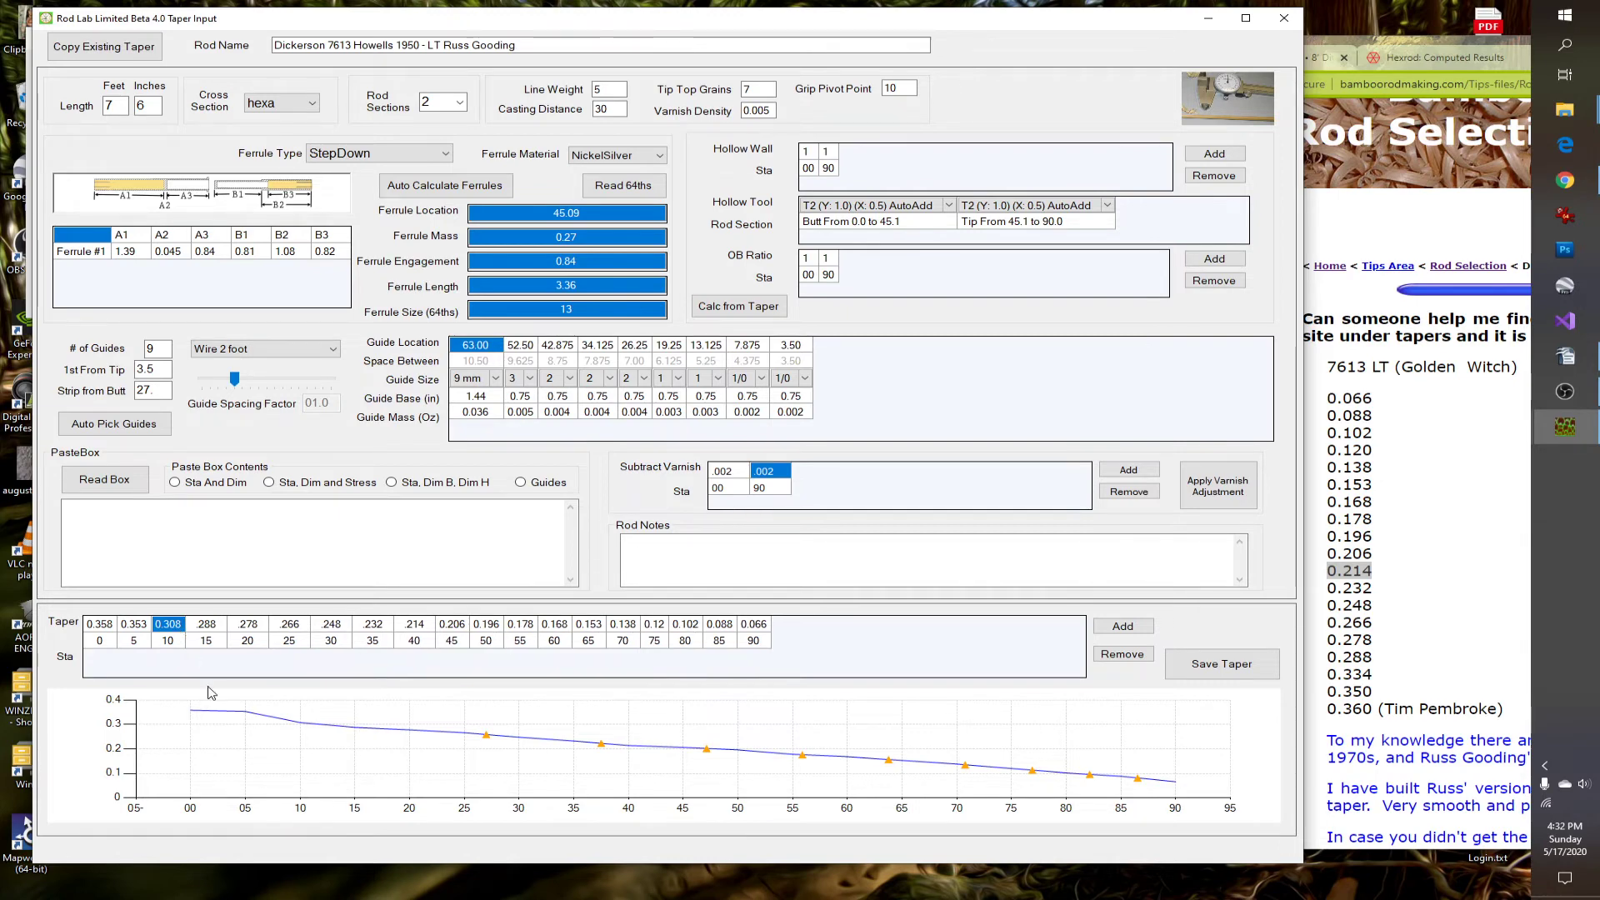
pyautogui.write('.334')
# Step: Set the taper dimension at station 5 to .350 and at station 0 to .360
pyautogui.click(135, 626)
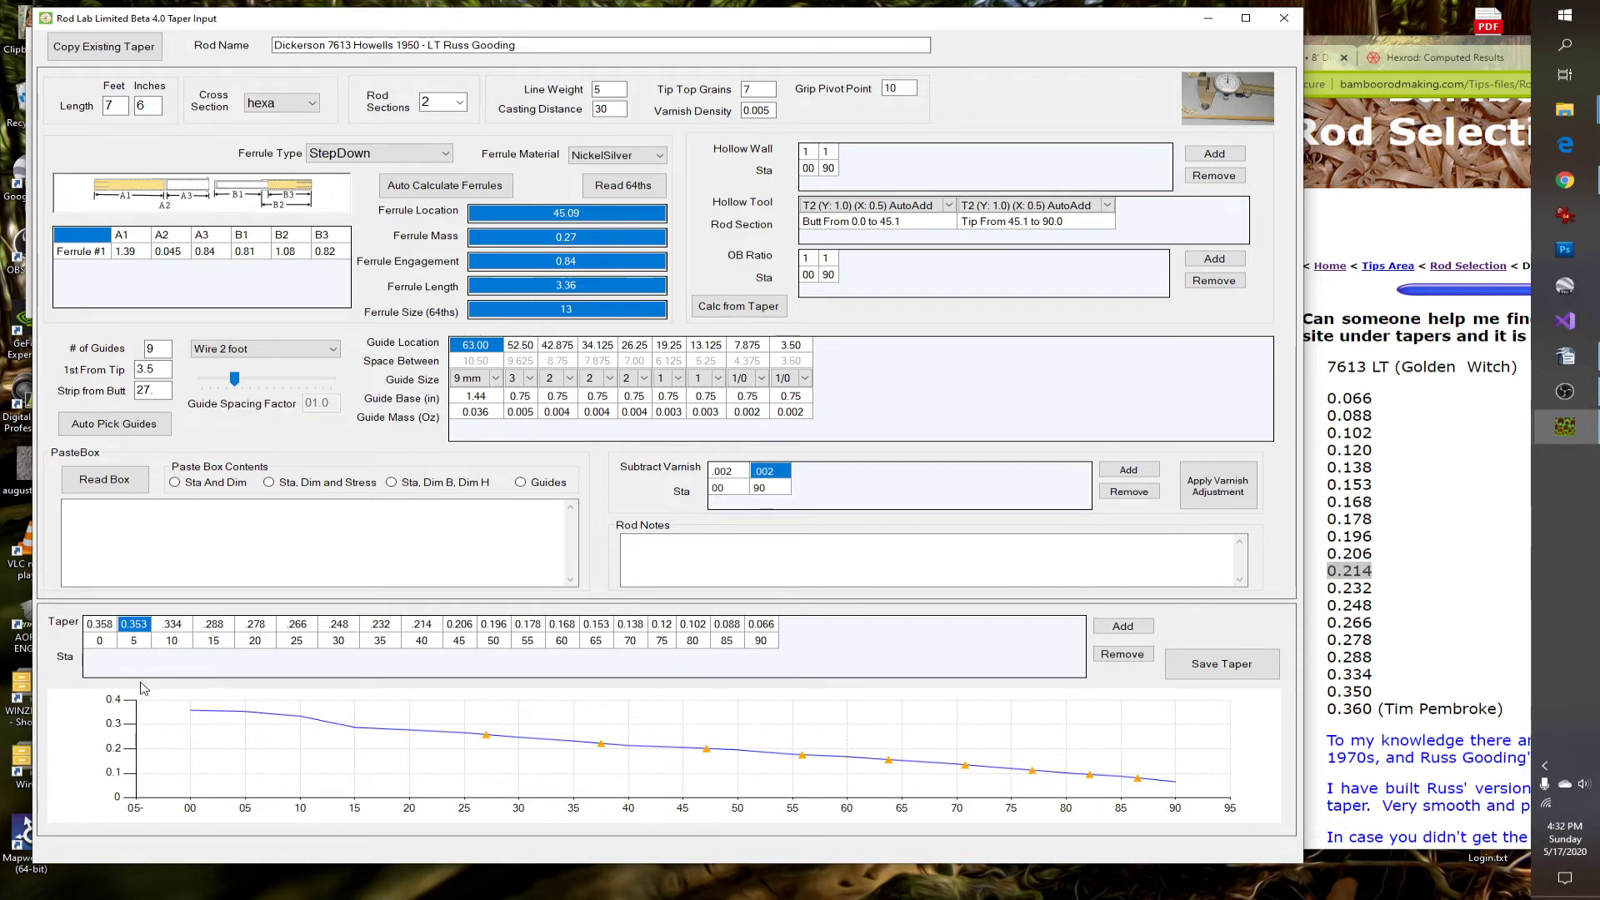
pyautogui.write('.35')
pyautogui.click(100, 625)
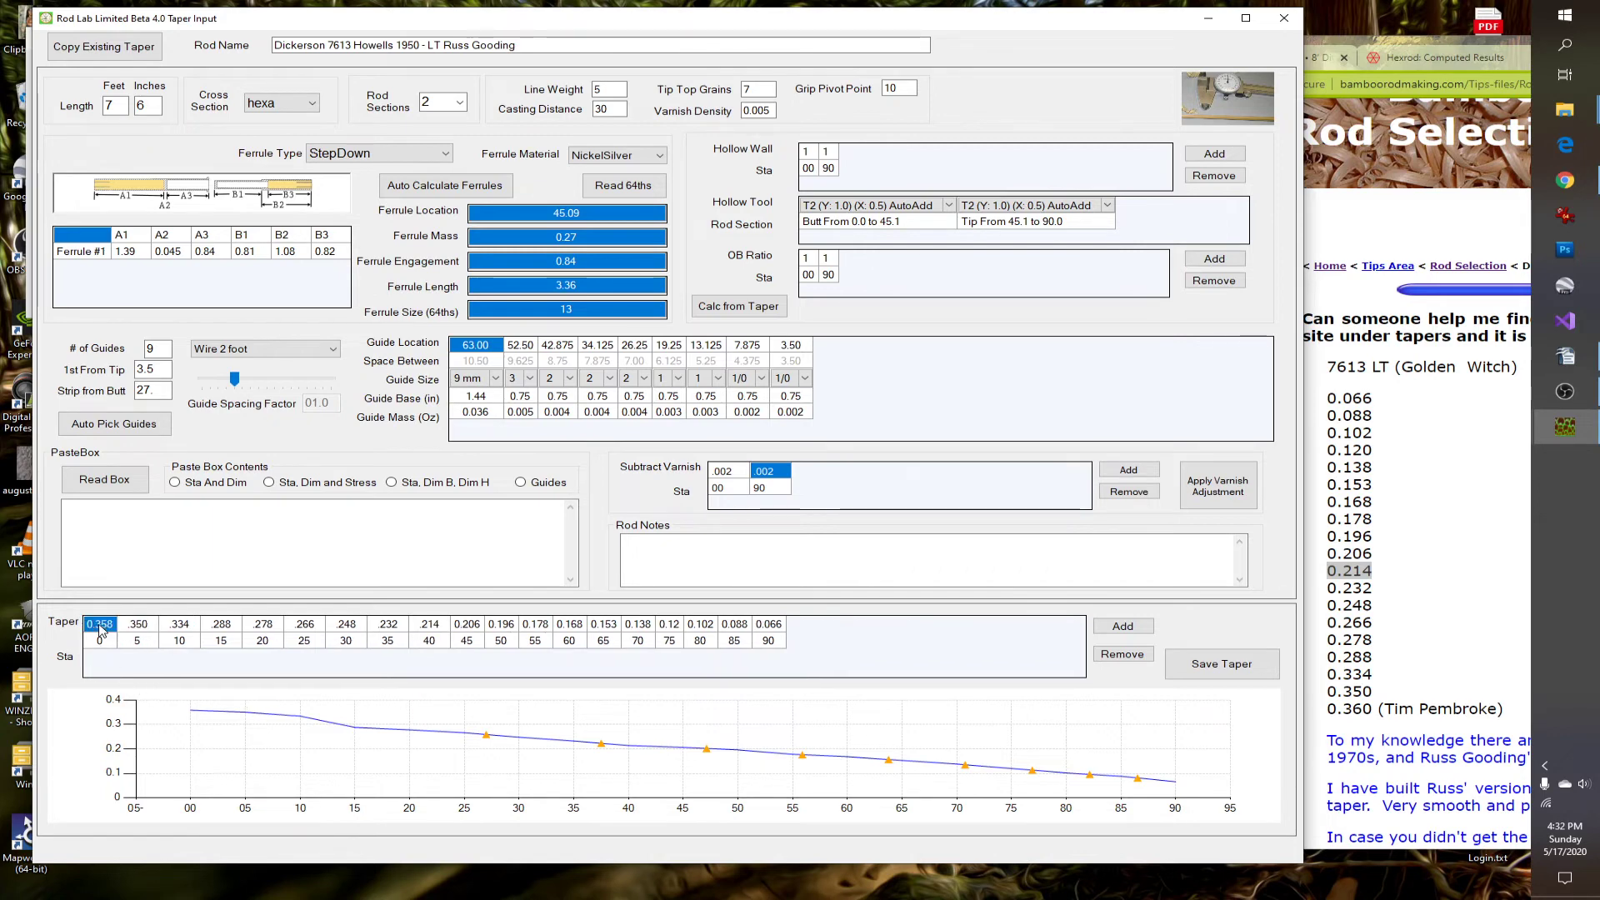
pyautogui.press('BackSpace')
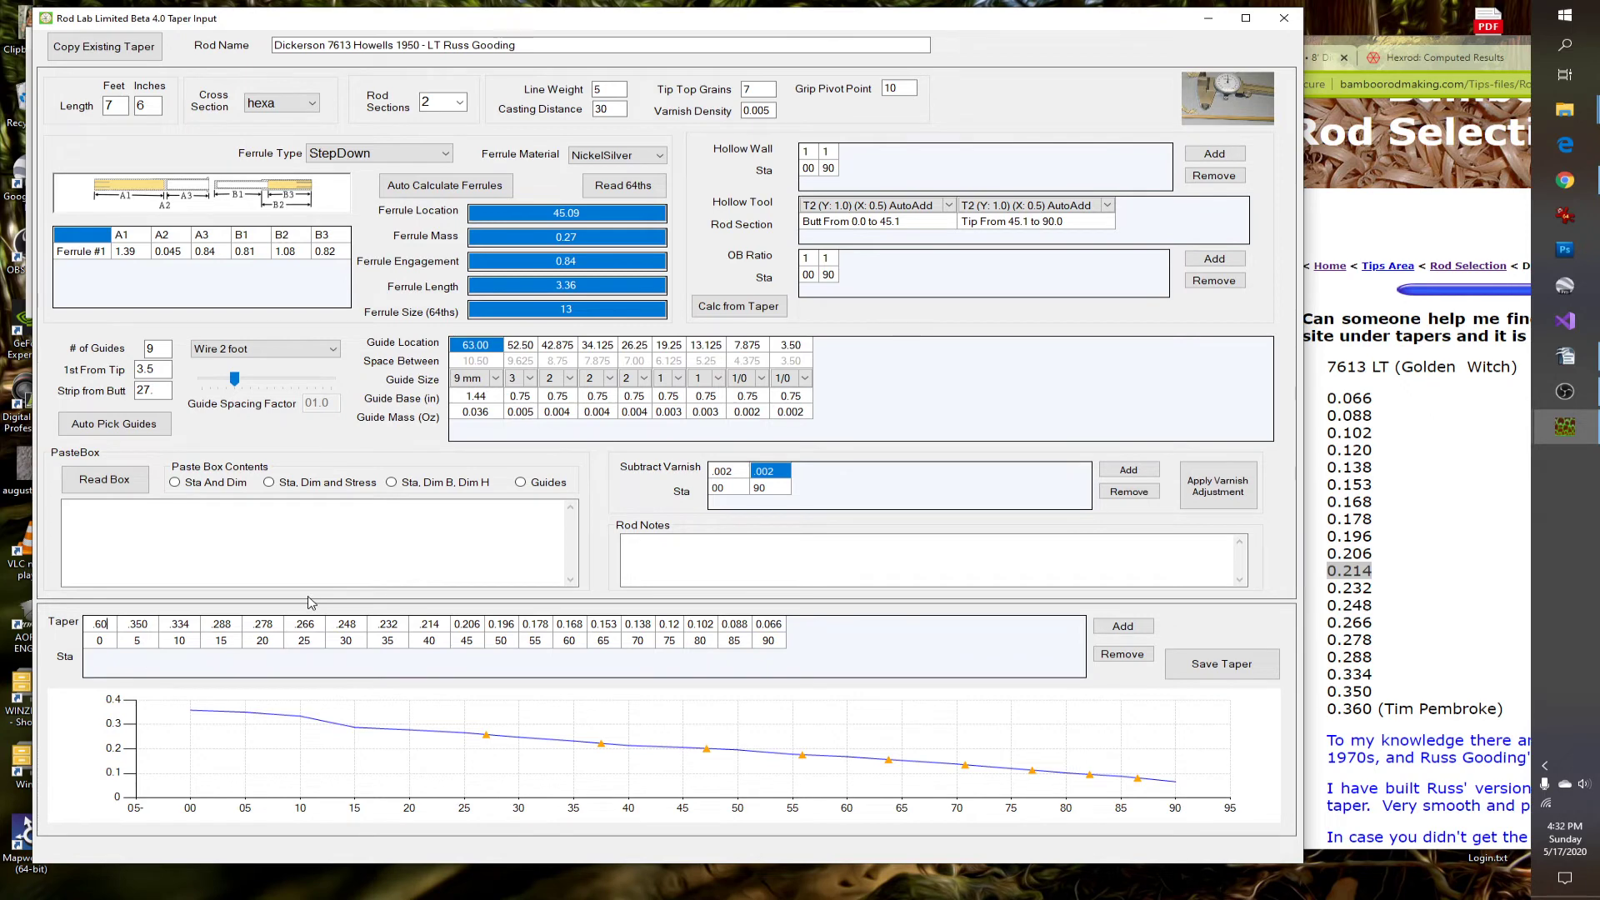
pyautogui.press('BackSpace')
pyautogui.press('BackSpace')
pyautogui.press('BackSpace')
pyautogui.click(759, 640)
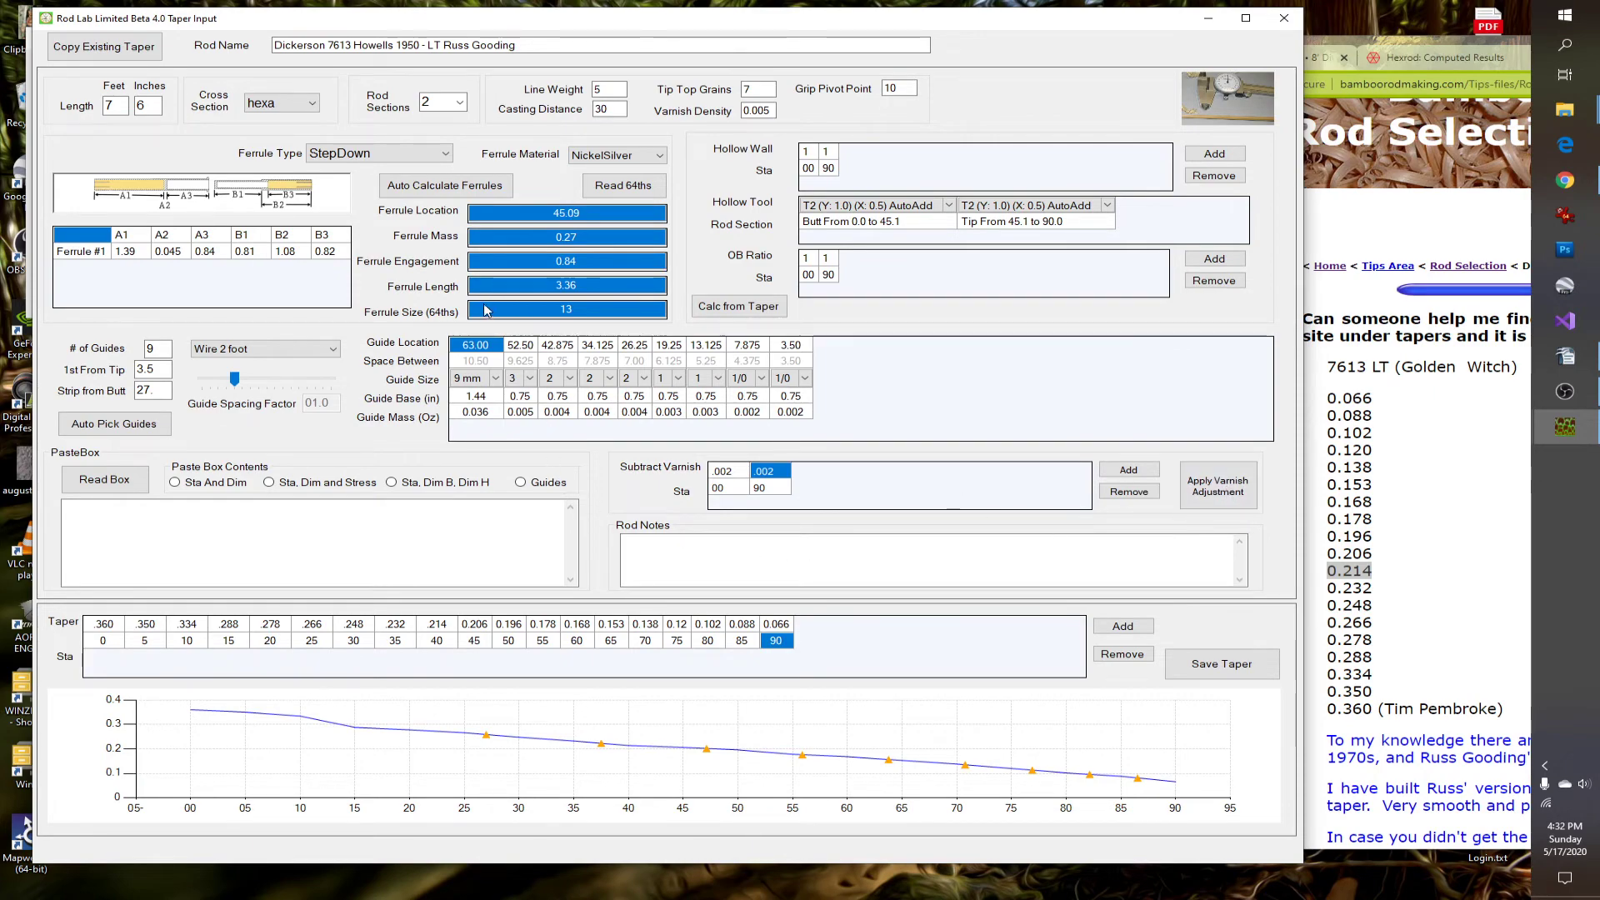
# Step: Save the LT taper under the proposed file name in the Tapers folder and close the taper input window
pyautogui.click(1234, 676)
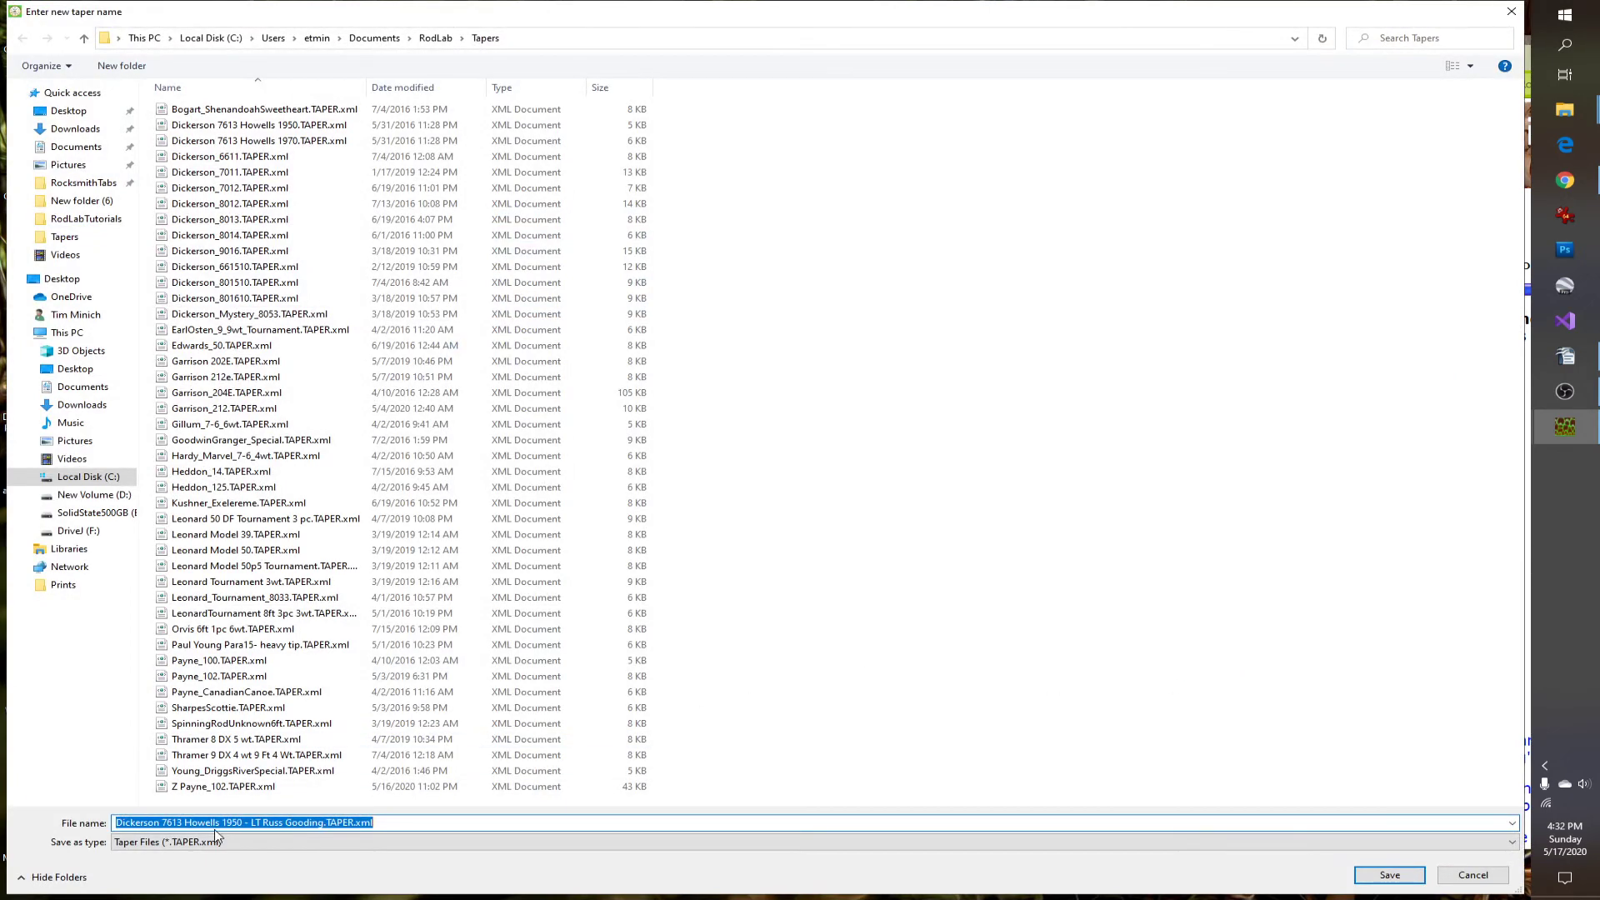
pyautogui.click(1388, 876)
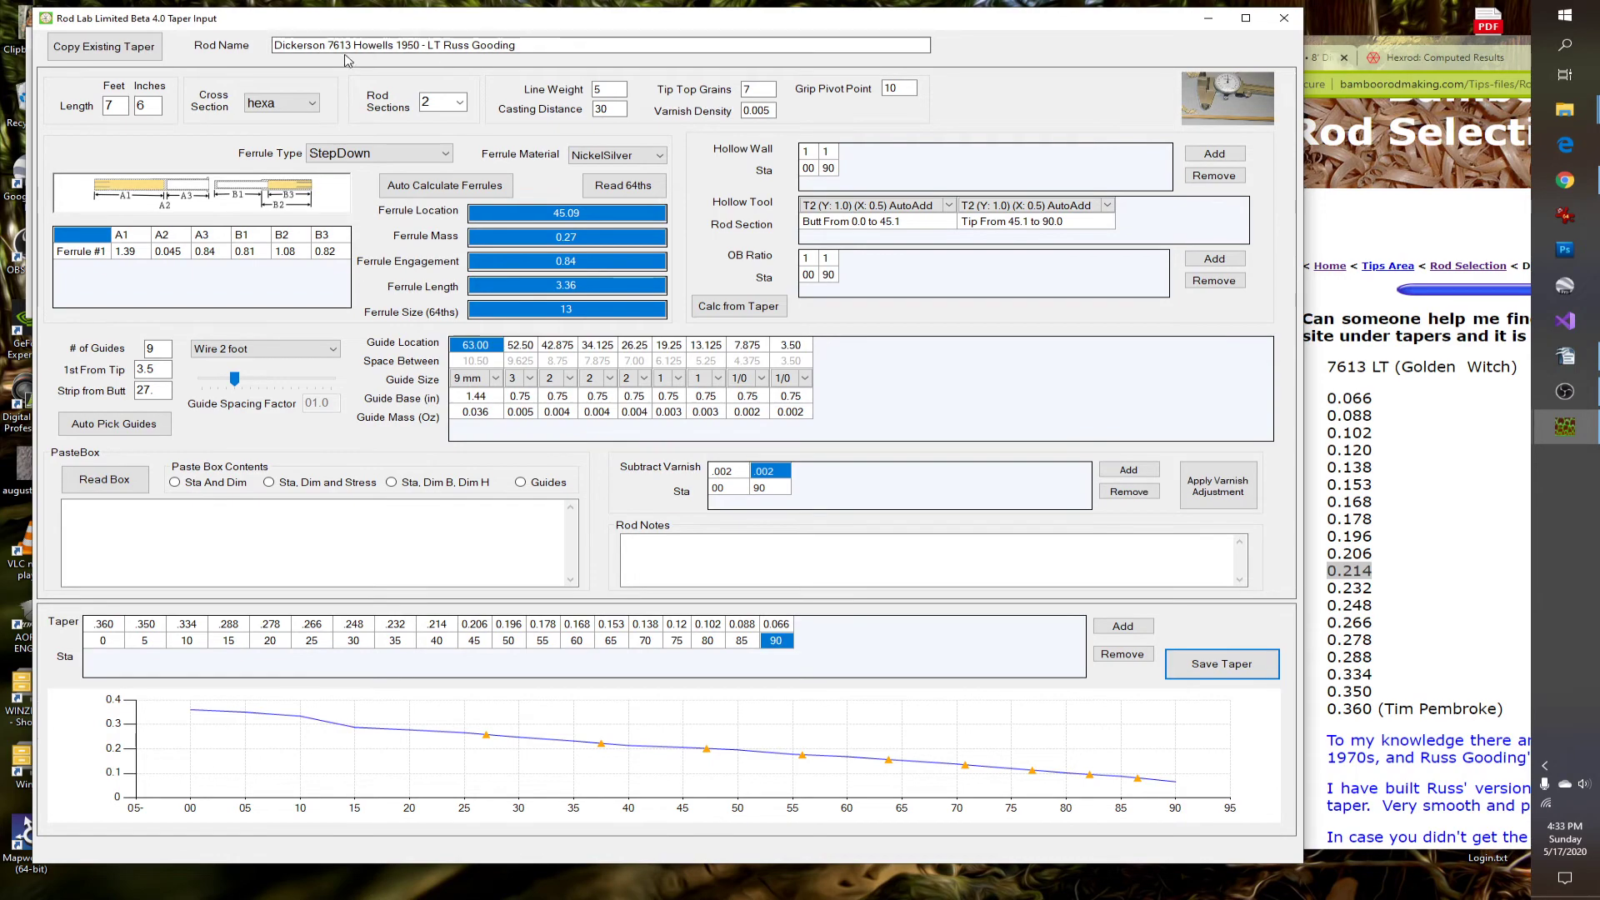
pyautogui.click(1283, 18)
# Step: Start a new taper entry in a maximized window and copy the existing Dickerson 7613 Howells 1950 taper into it
pyautogui.click(125, 181)
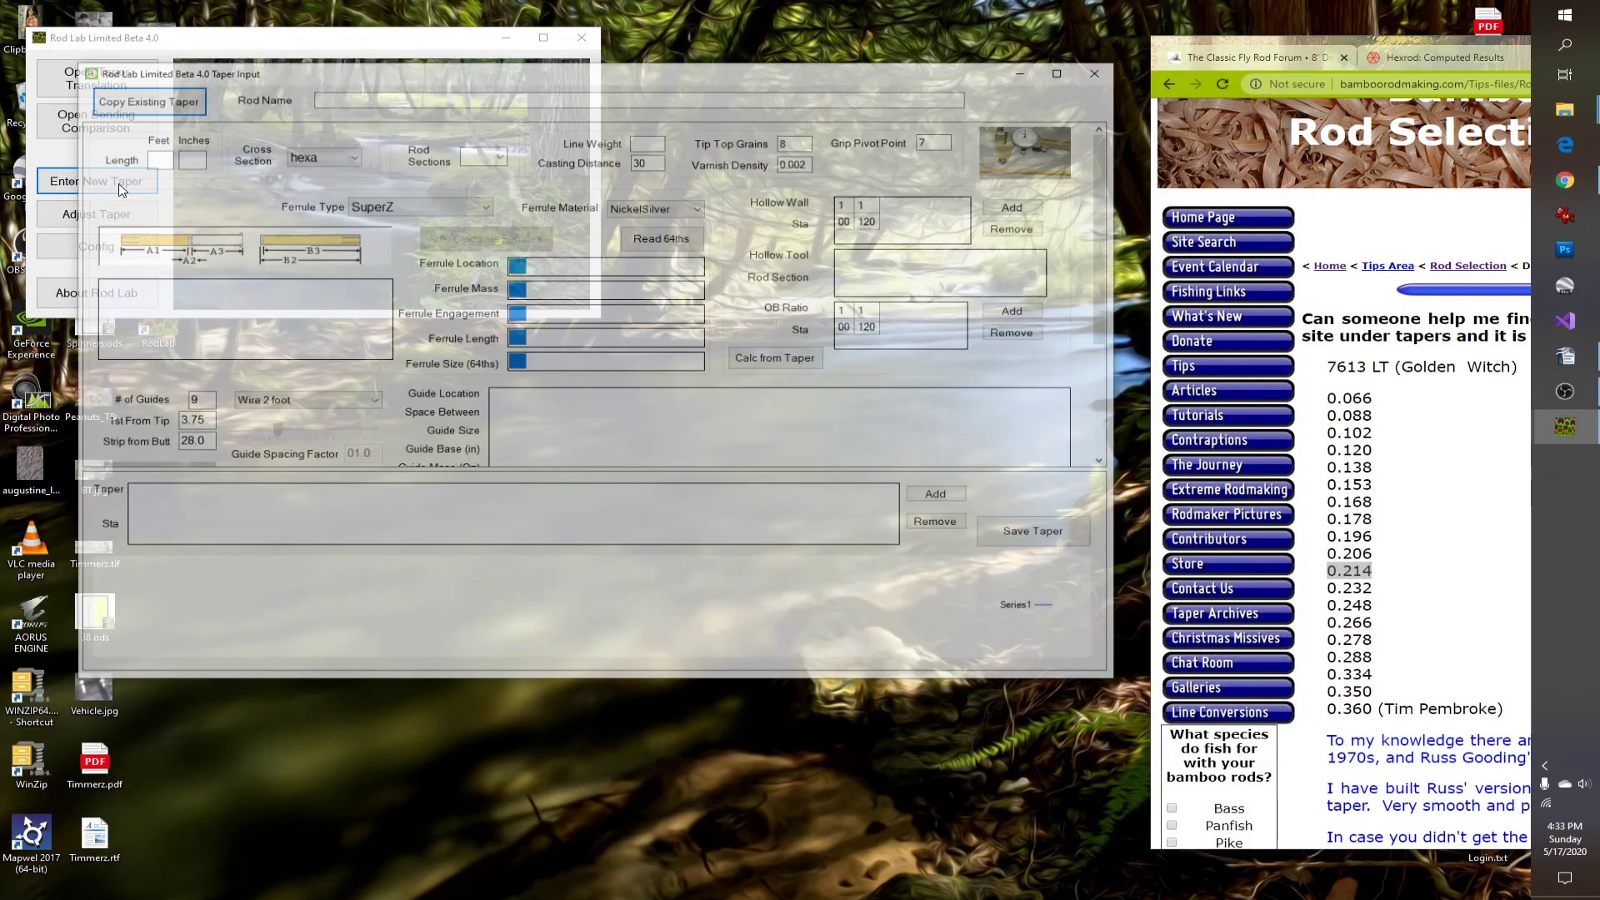
pyautogui.doubleClick(690, 77)
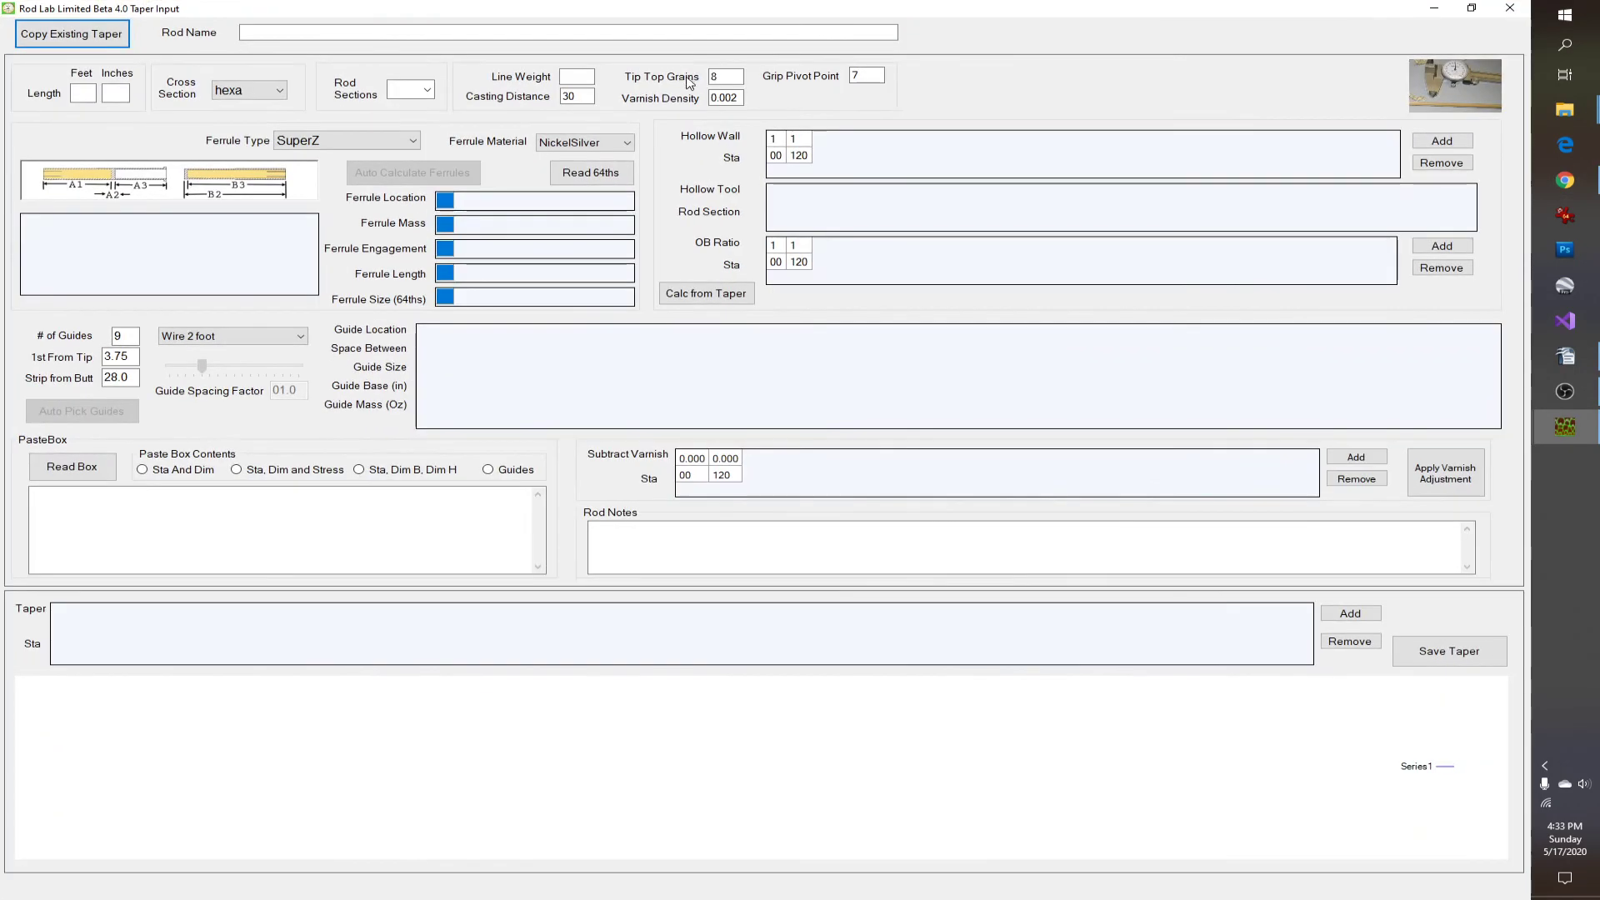
pyautogui.click(37, 29)
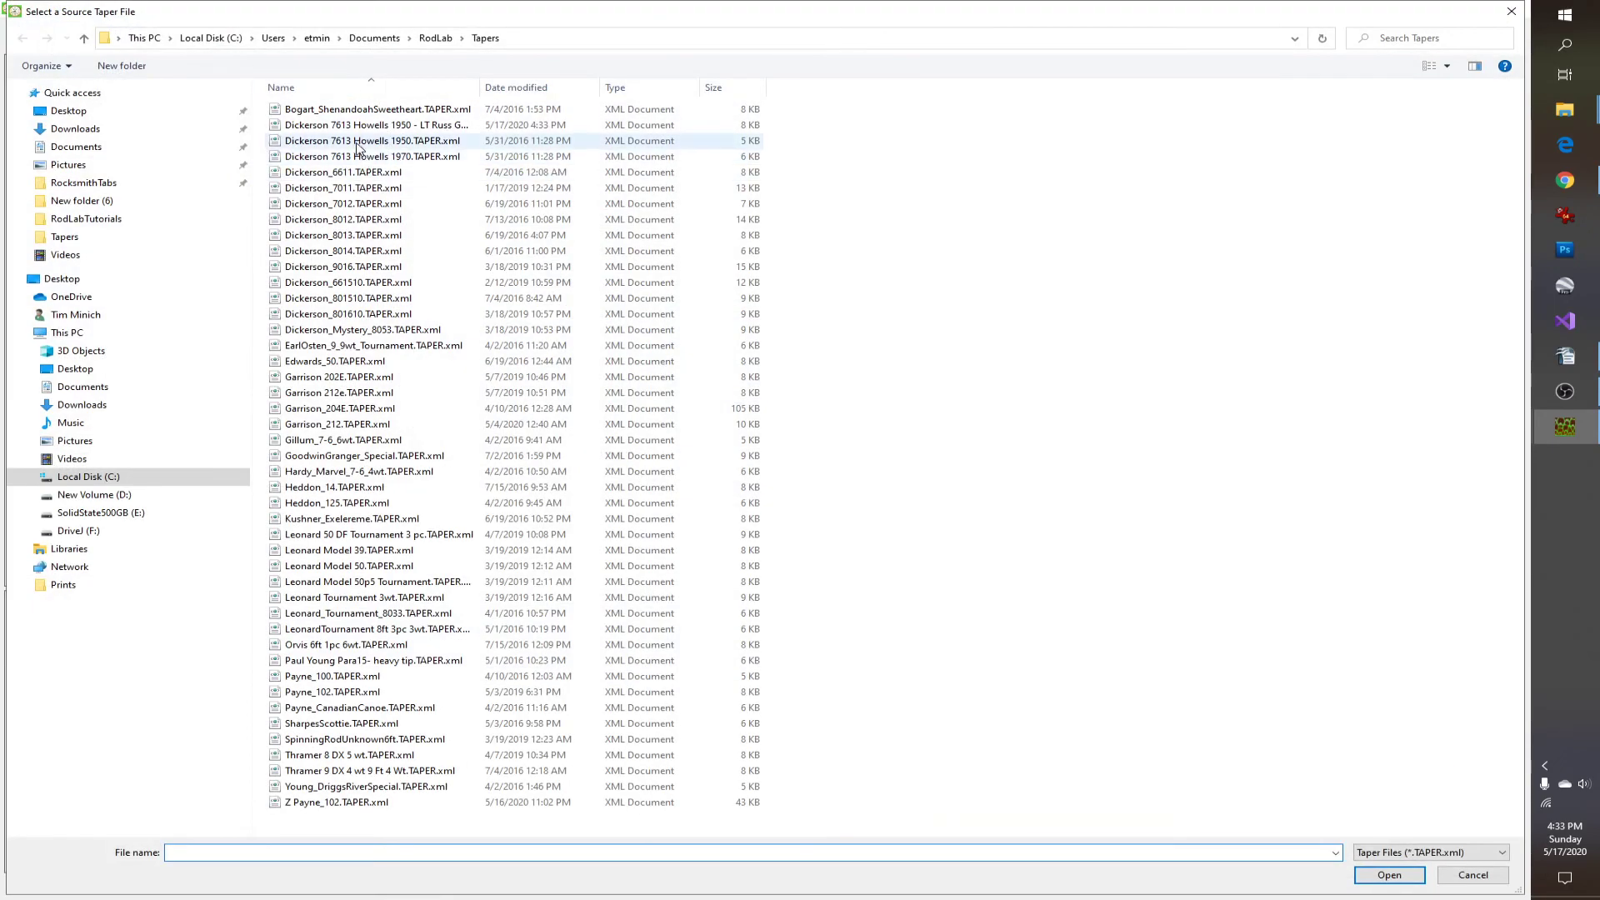
pyautogui.doubleClick(358, 141)
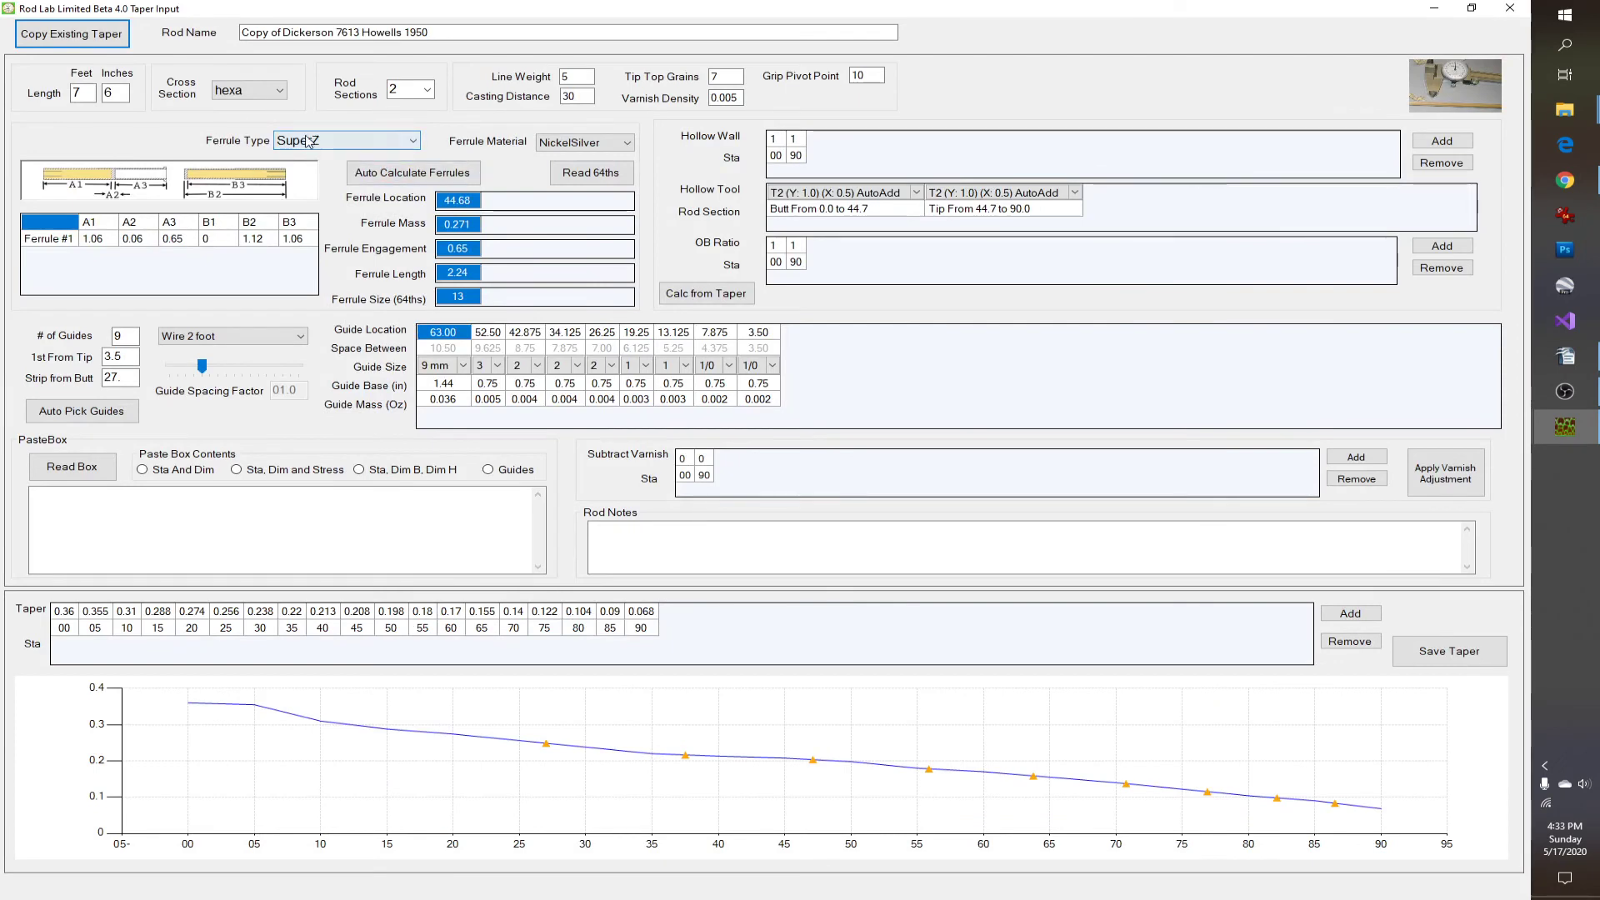
# Step: Set the copied taper's ferrule type to StepDown and remove "Copy of" from its rod name
pyautogui.click(414, 142)
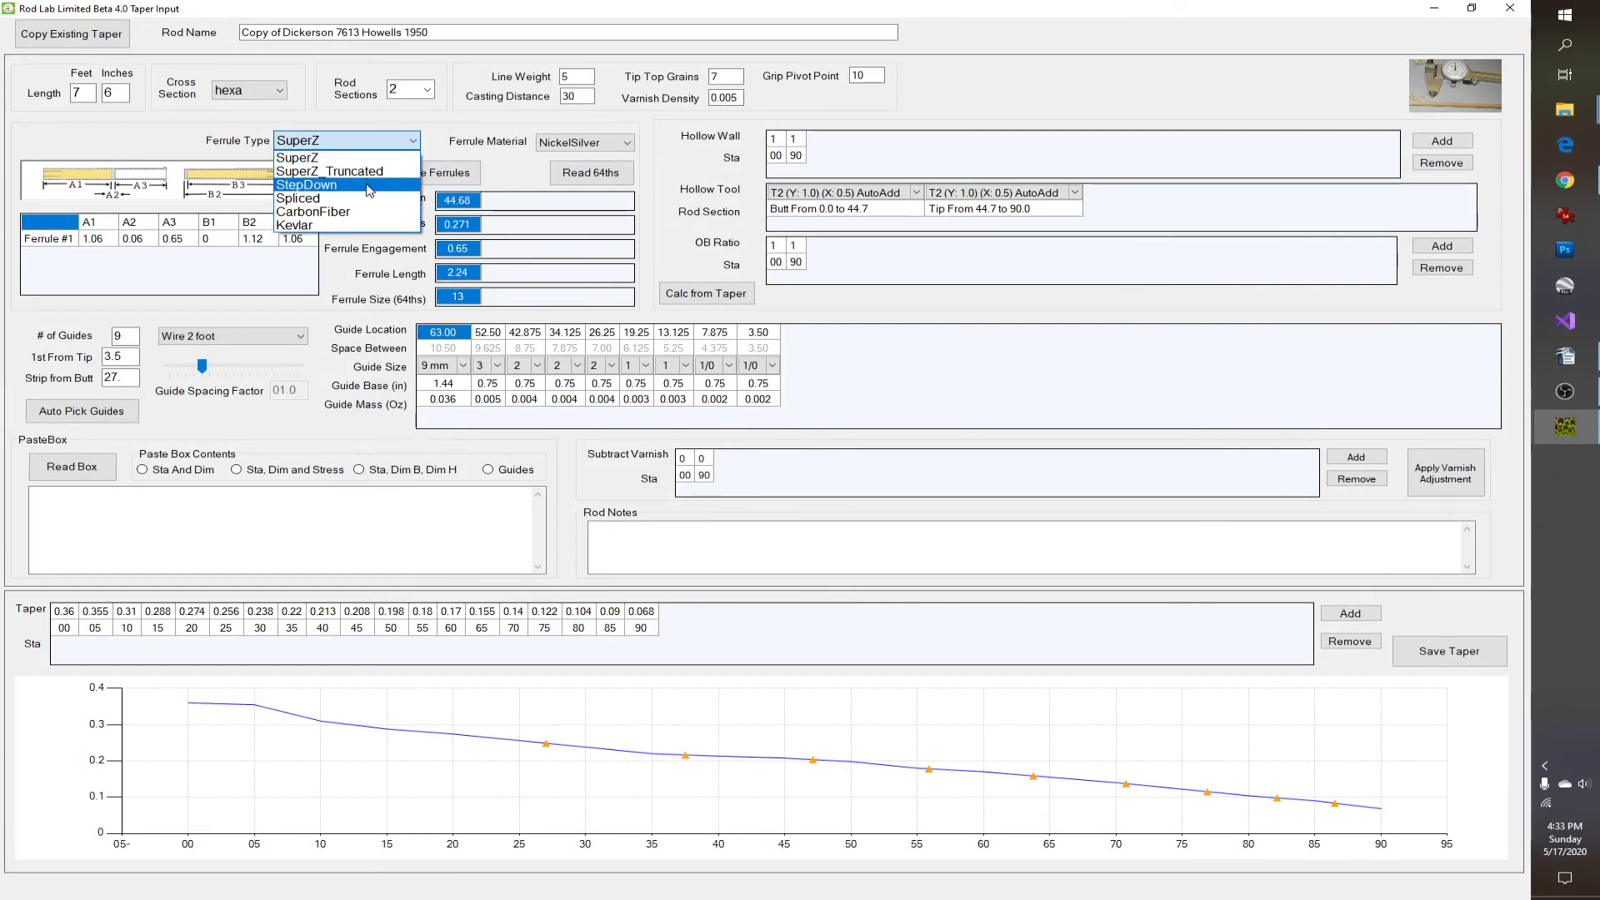
pyautogui.click(369, 187)
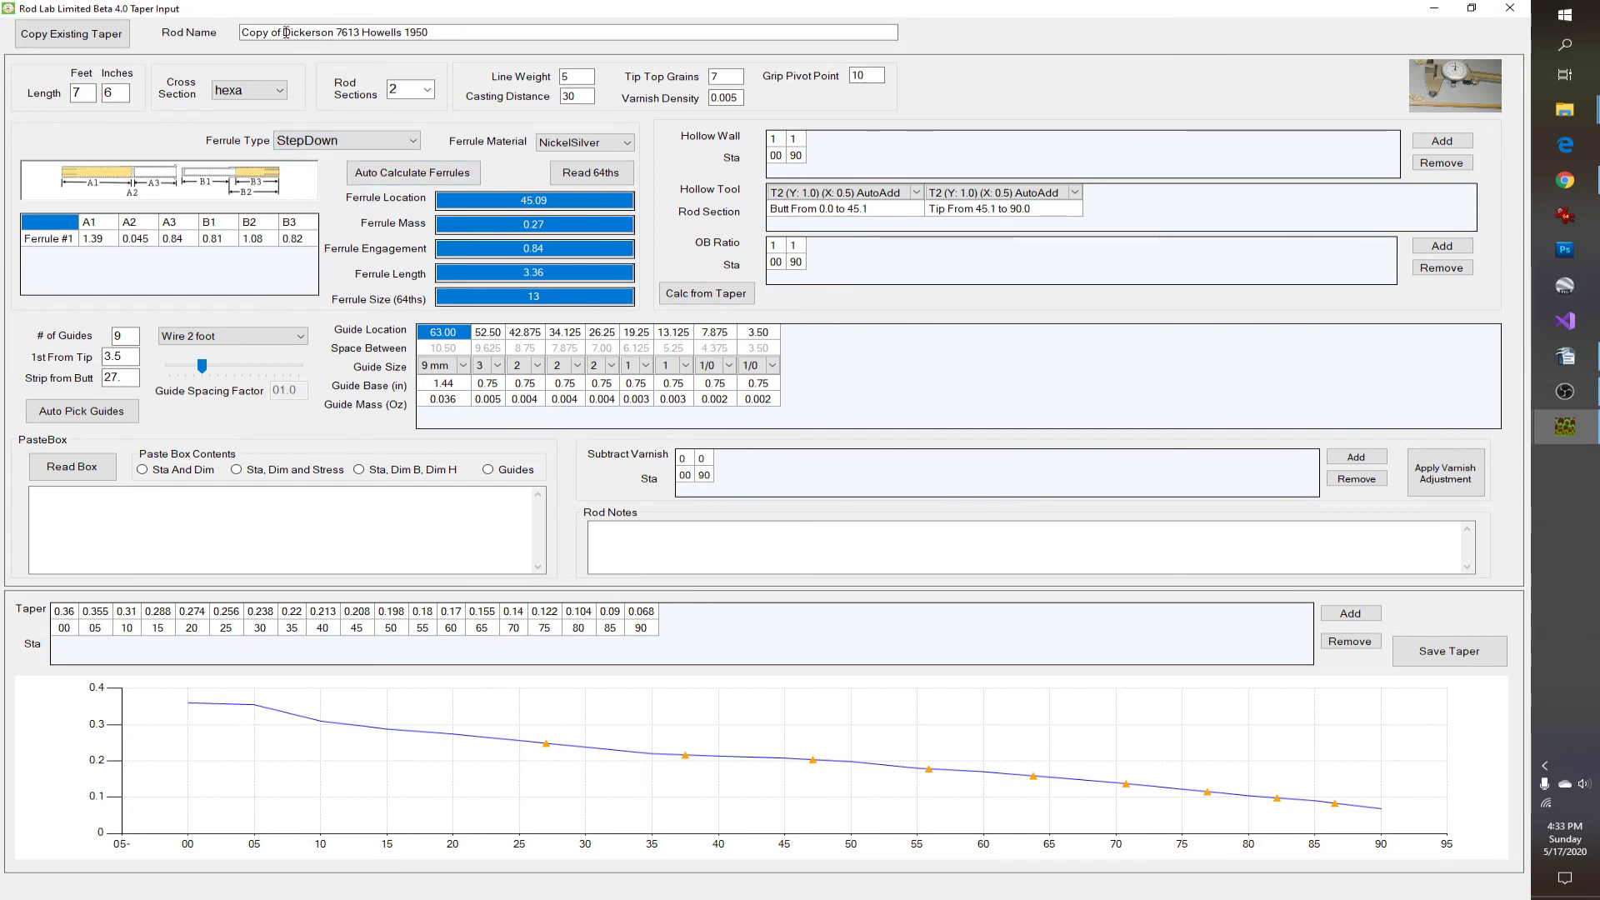
pyautogui.moveTo(281, 30); pyautogui.dragTo(207, 37)
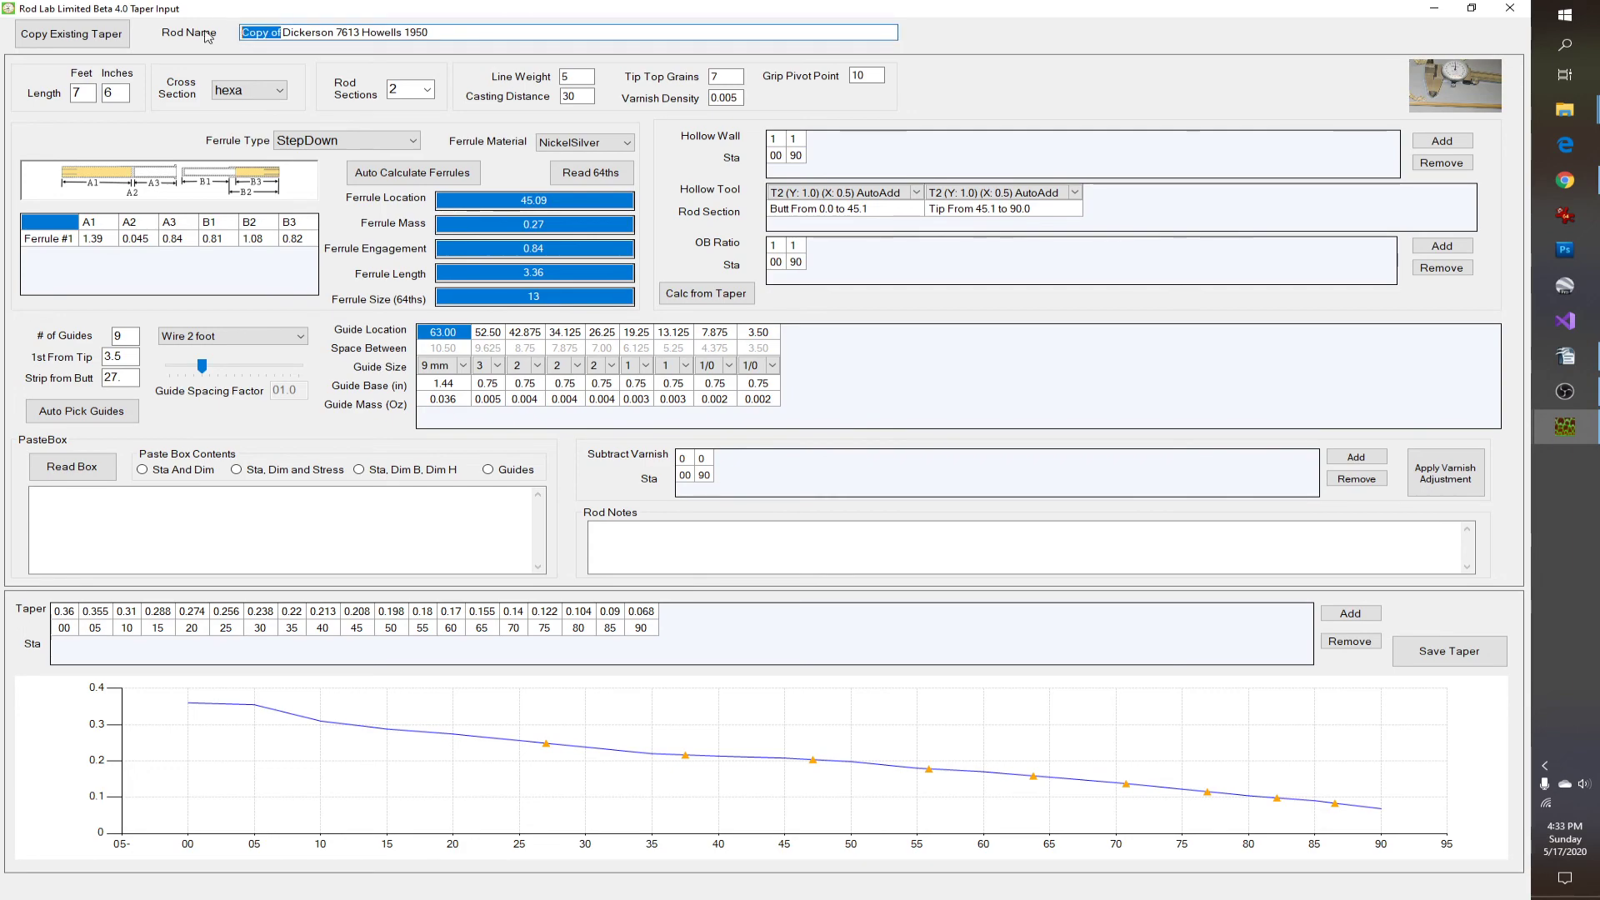
pyautogui.press('Delete')
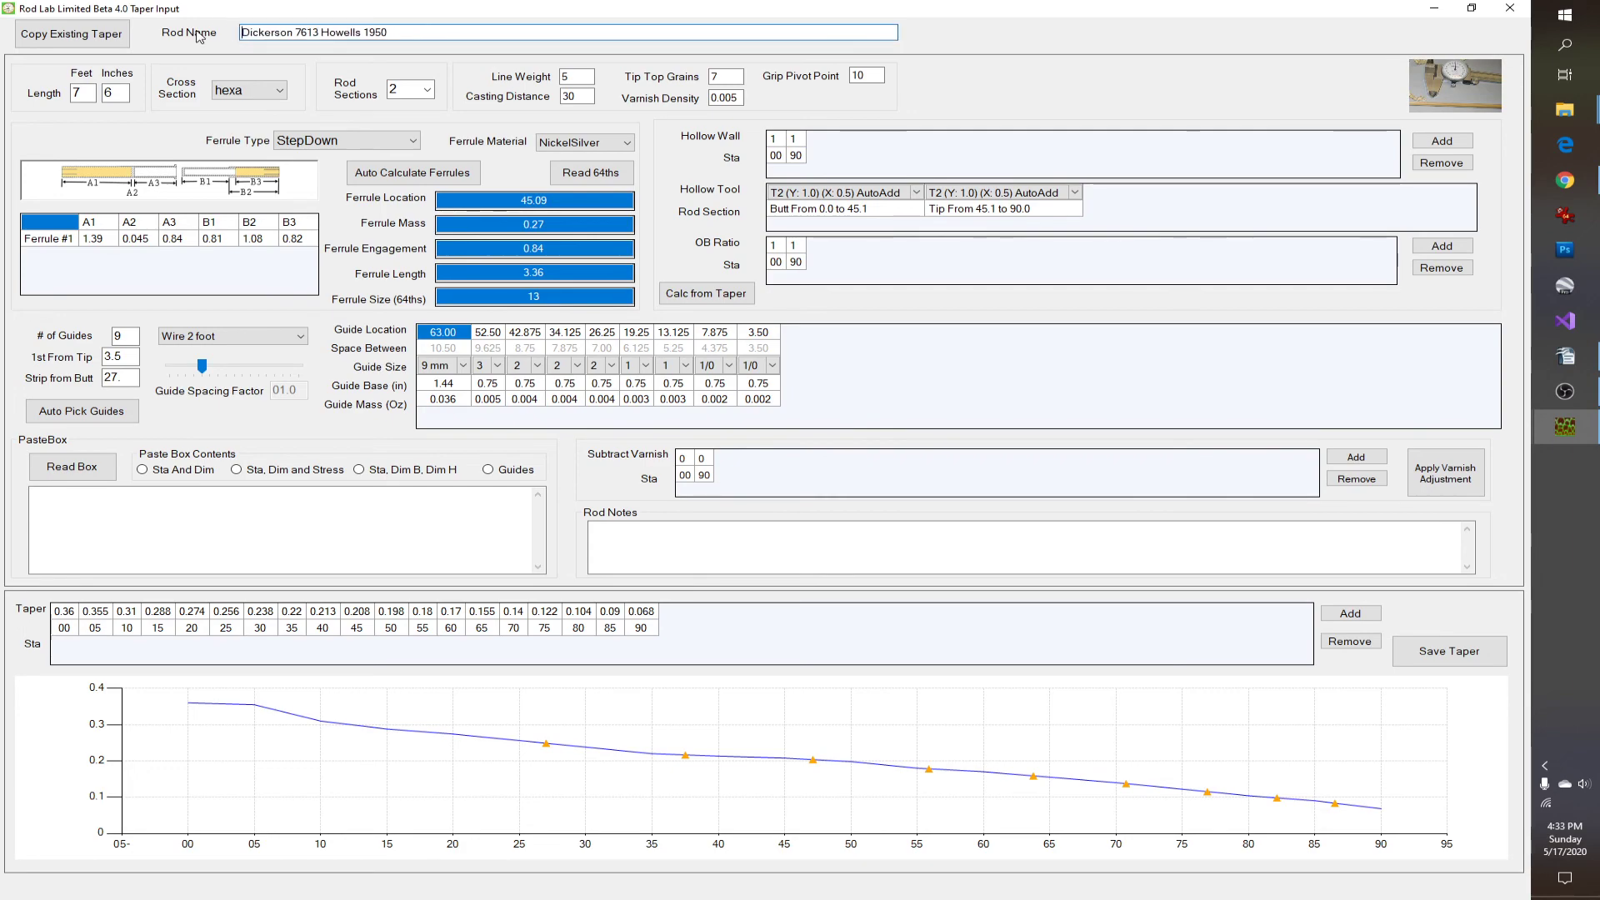
# Step: Save the taper as Dickerson 7613 Howells 1950.TAPER.xml, replacing the existing file
pyautogui.click(1450, 651)
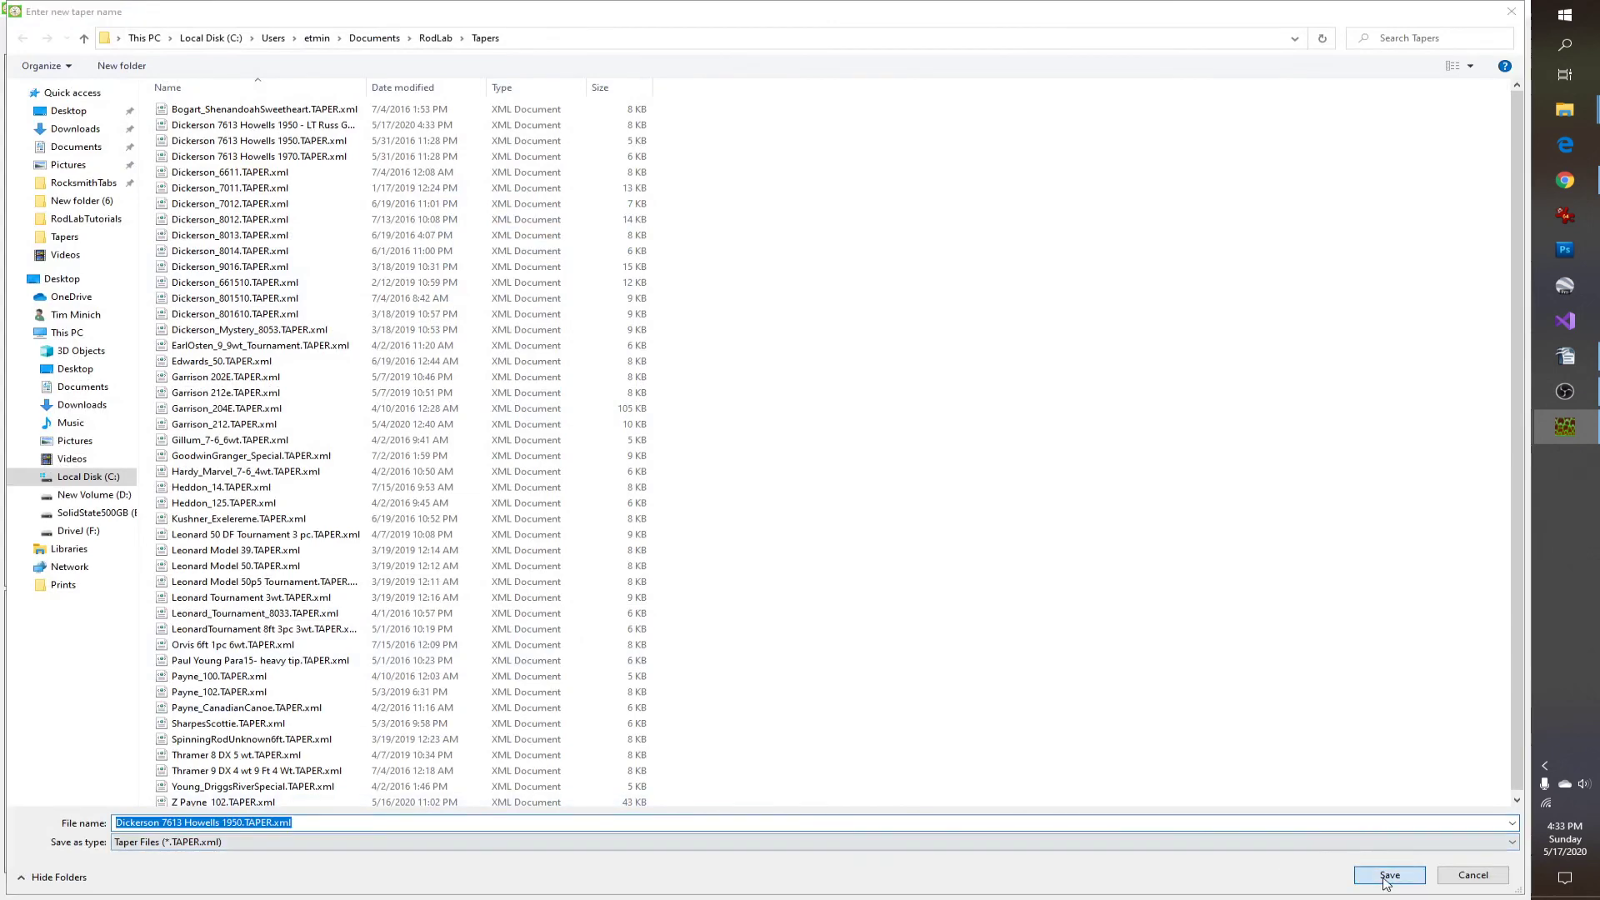
pyautogui.click(1386, 873)
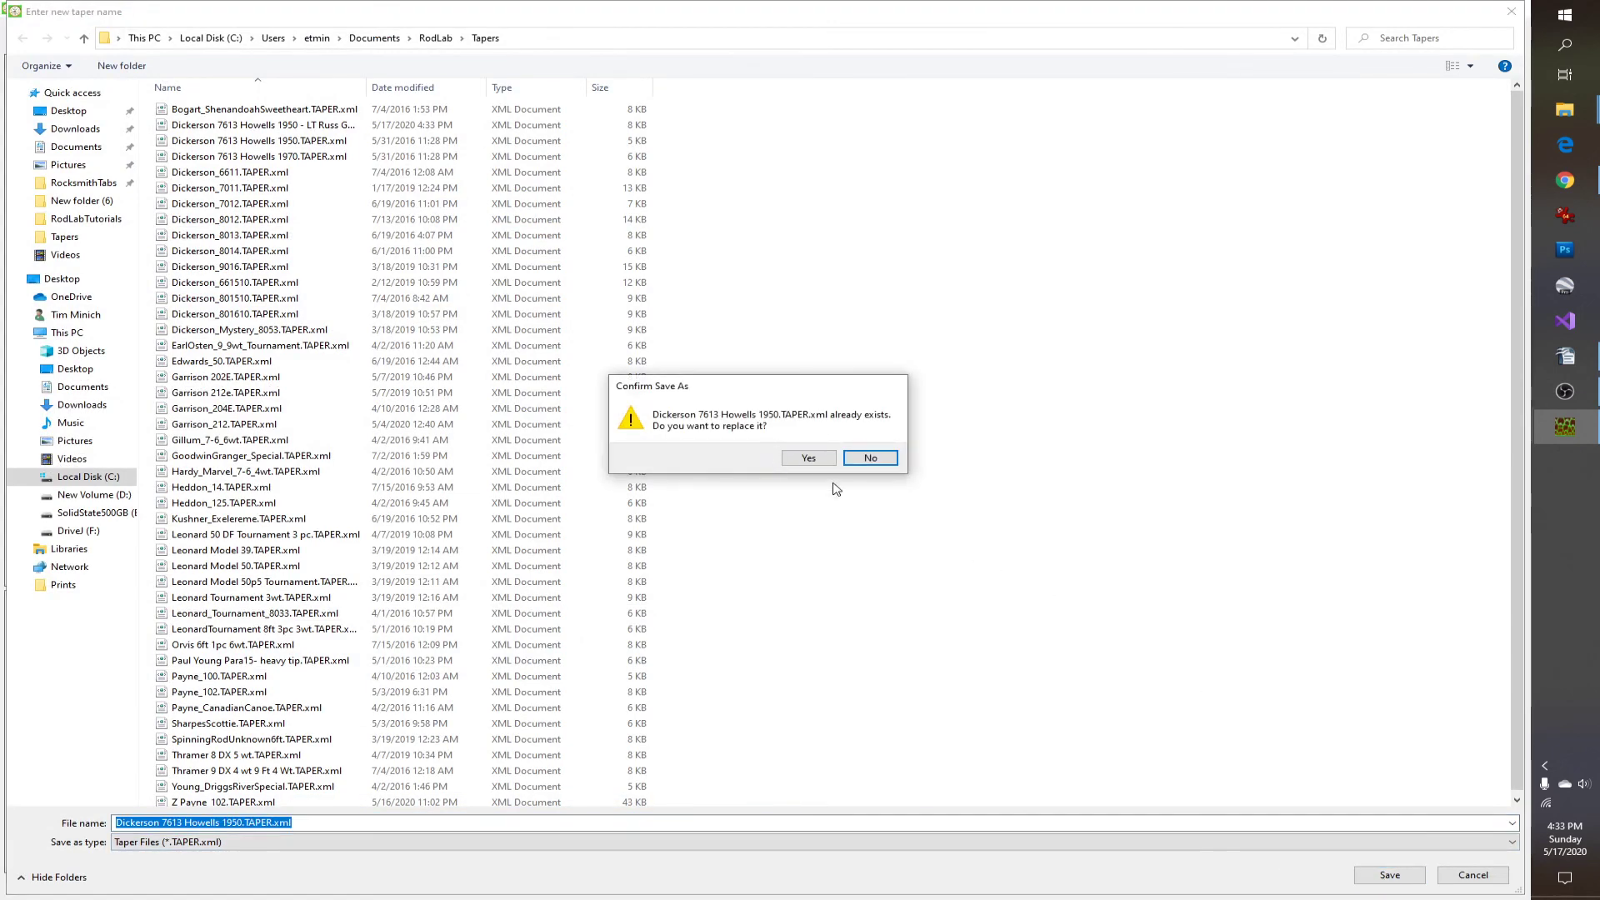
pyautogui.click(808, 459)
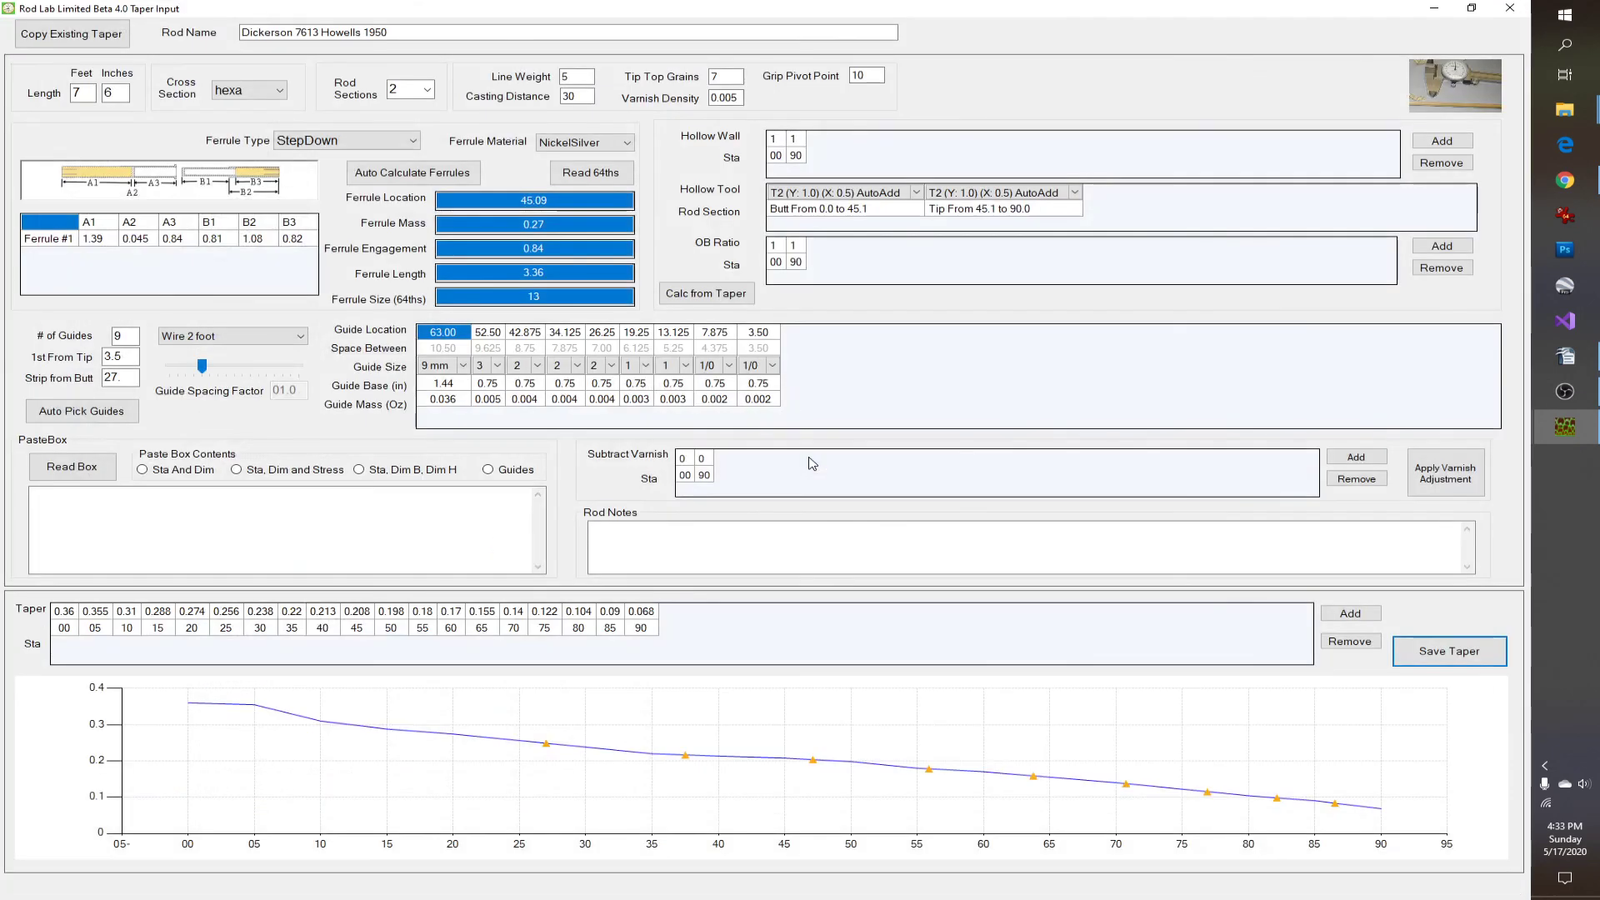